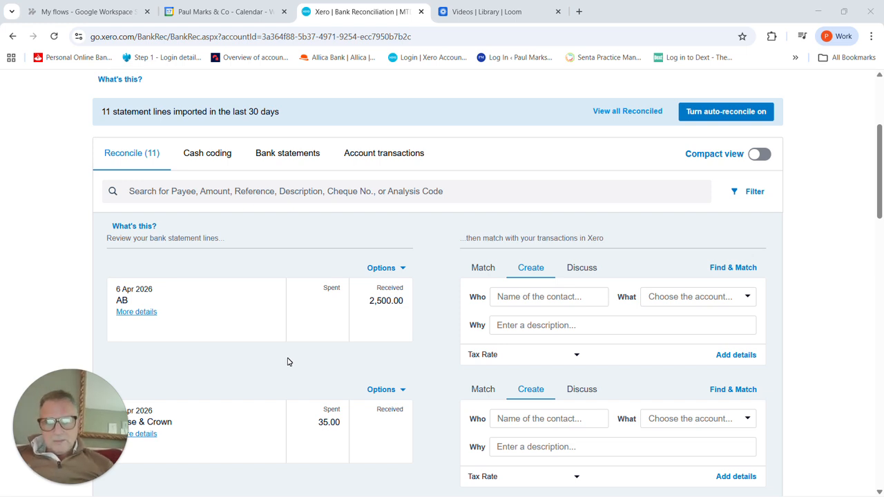
Step: Go from the bank reconciliation to the bank accounts overview and open the page for adding a bank account
{"action": "scroll", "coordinate": [284, 349], "scroll_direction": "up", "scroll_amount": 1}
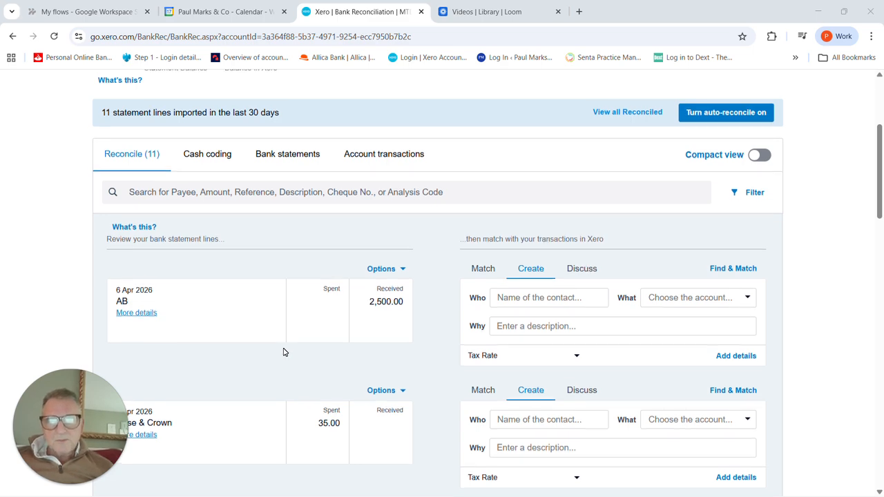
{"action": "scroll", "coordinate": [283, 352], "scroll_direction": "up", "scroll_amount": 3}
{"action": "scroll", "coordinate": [284, 352], "scroll_direction": "down", "scroll_amount": 2}
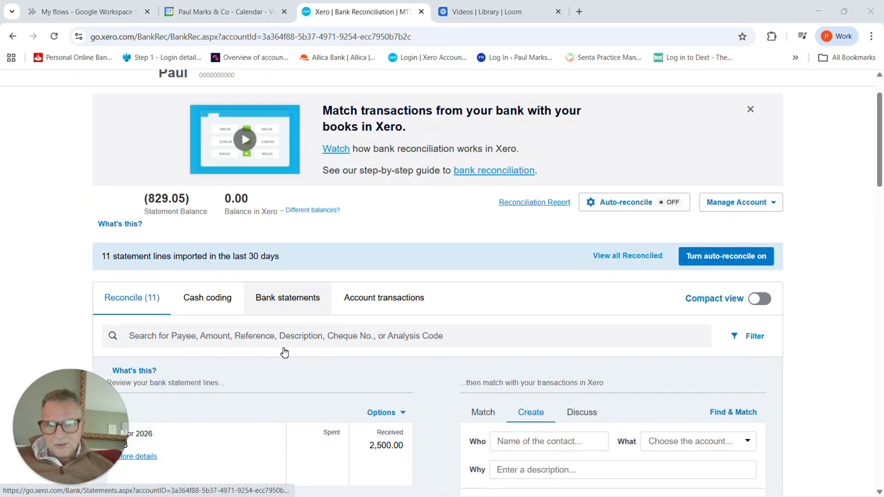
{"action": "scroll", "coordinate": [287, 353], "scroll_direction": "up", "scroll_amount": 2}
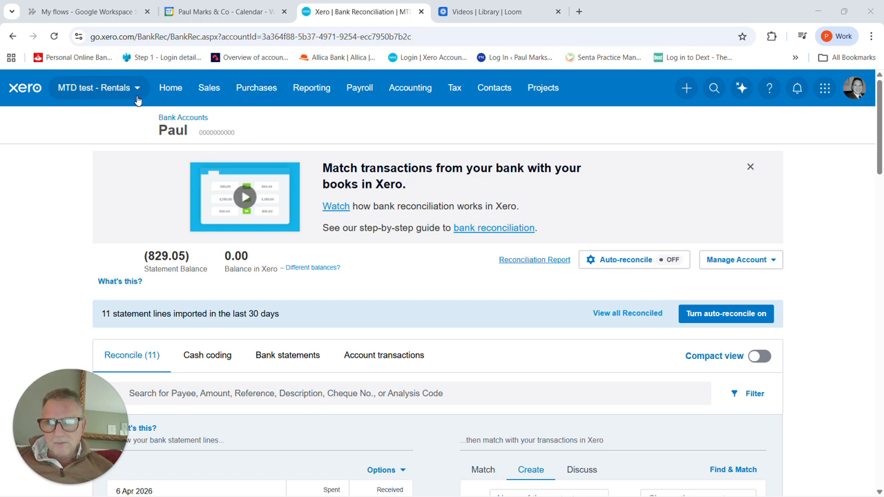
{"action": "left_click", "coordinate": [415, 95]}
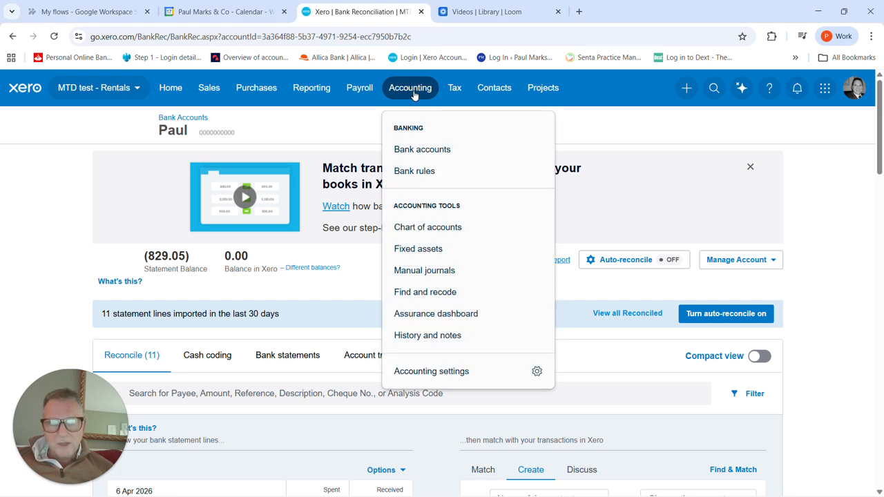
{"action": "left_click", "coordinate": [427, 150]}
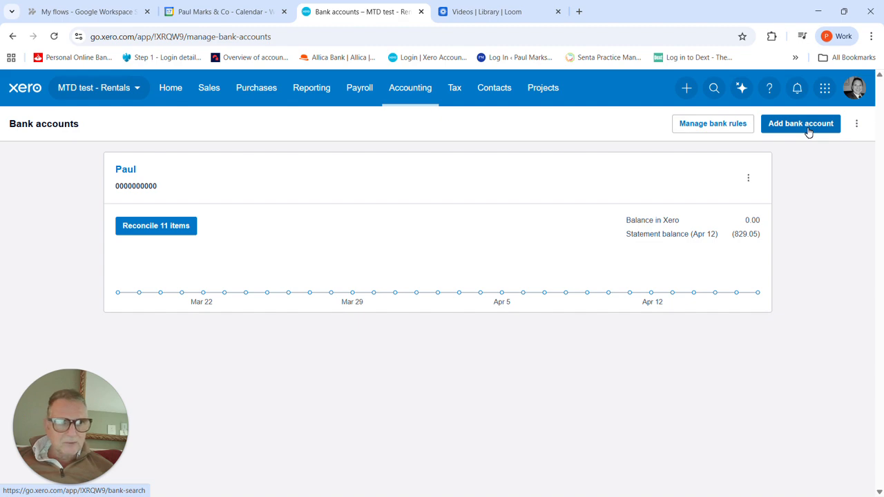
{"action": "left_click", "coordinate": [808, 131]}
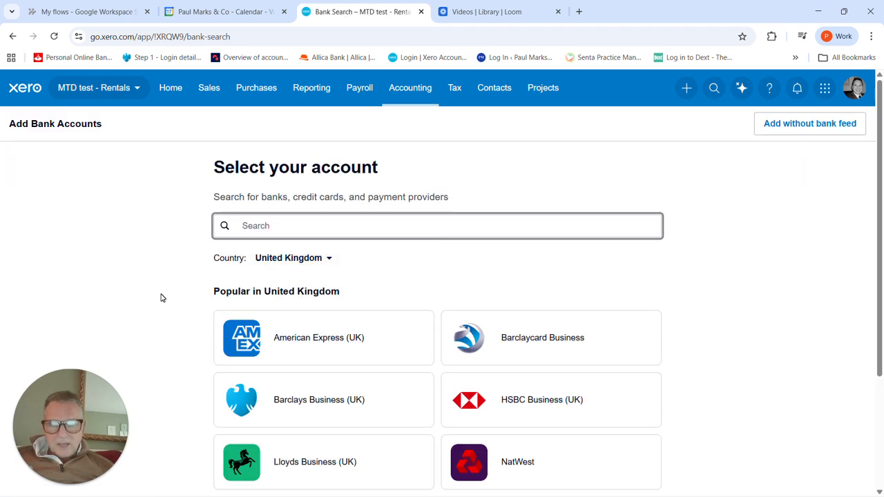
Step: Review the popular United Kingdom banks and payment providers offered for connecting an account
{"action": "scroll", "coordinate": [169, 298], "scroll_direction": "down", "scroll_amount": 2}
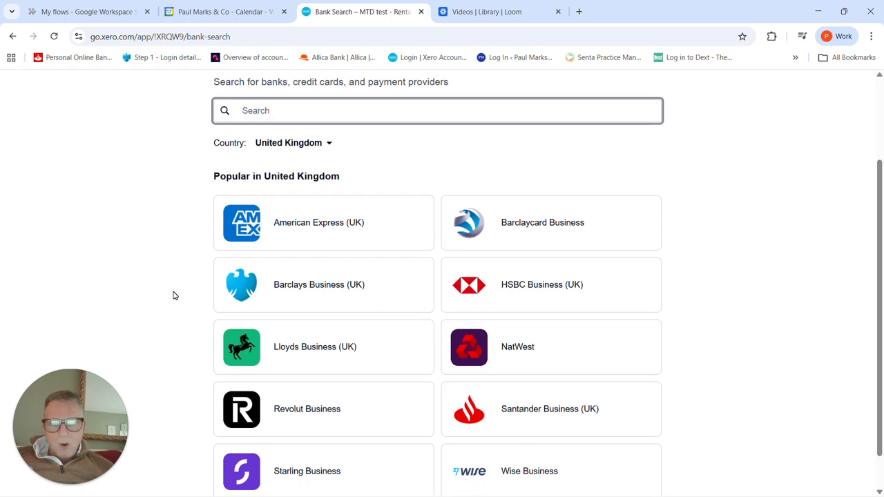
{"action": "scroll", "coordinate": [202, 283], "scroll_direction": "down", "scroll_amount": 1}
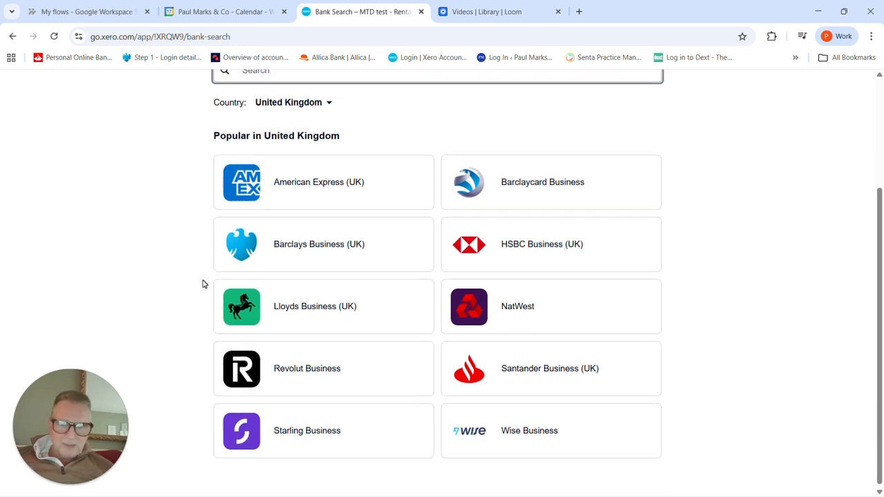
{"action": "scroll", "coordinate": [203, 284], "scroll_direction": "up", "scroll_amount": 2}
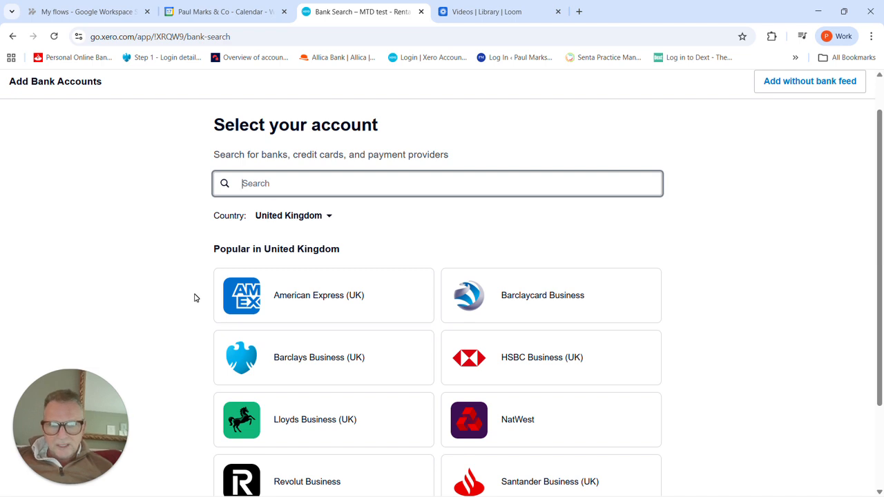
{"action": "scroll", "coordinate": [195, 297], "scroll_direction": "down", "scroll_amount": 1}
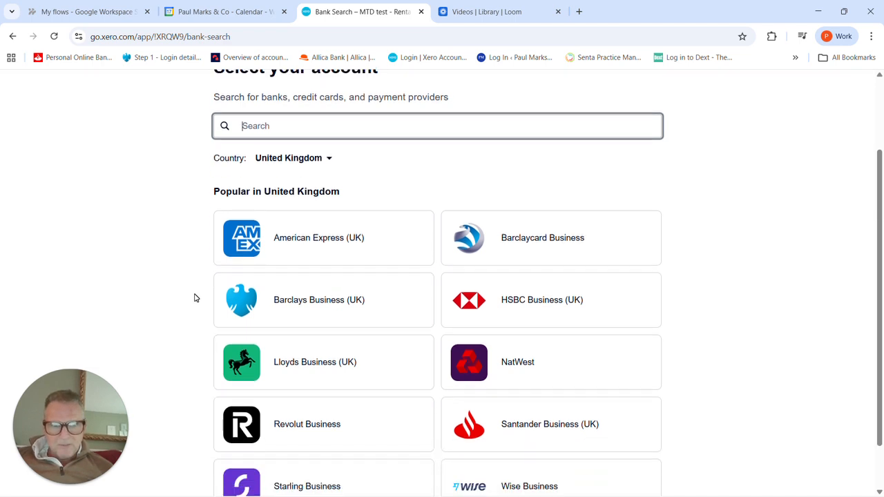
{"action": "scroll", "coordinate": [195, 298], "scroll_direction": "down", "scroll_amount": 1}
{"action": "scroll", "coordinate": [195, 298], "scroll_direction": "up", "scroll_amount": 3}
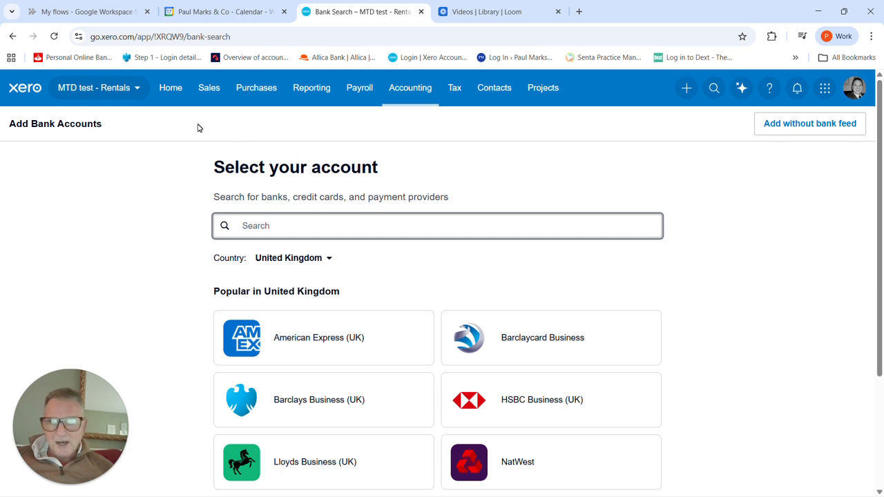
Step: Visit the homepage, return to the bank accounts overview and reopen the search for a bank to add
{"action": "left_click", "coordinate": [171, 90]}
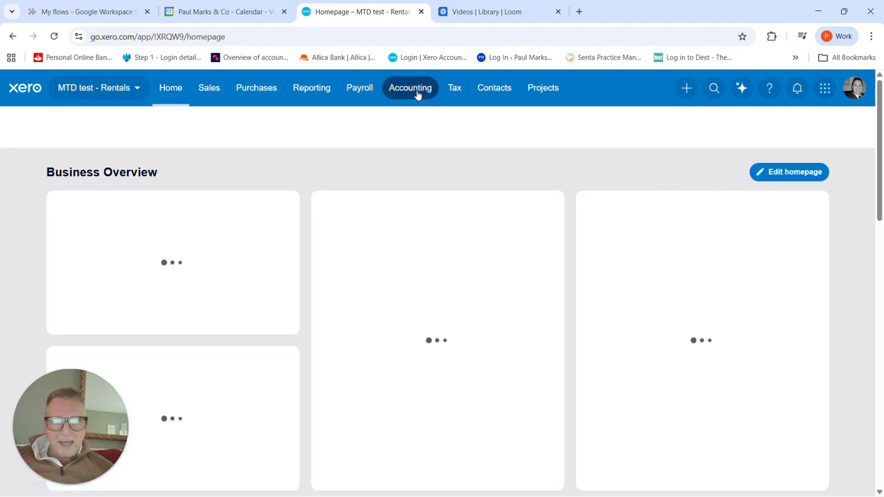
{"action": "left_click", "coordinate": [417, 95]}
{"action": "left_click", "coordinate": [427, 153]}
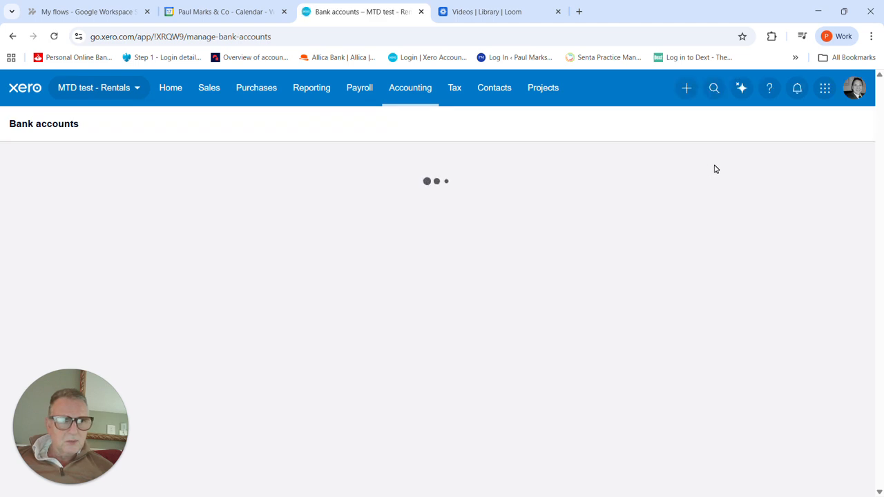
{"action": "left_click", "coordinate": [781, 126]}
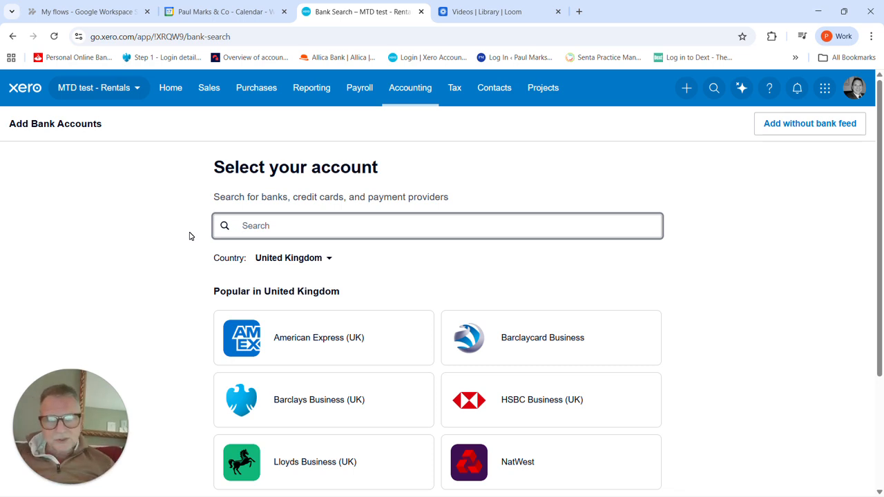
Step: Return to the MTD test - Rentals homepage and open the bank account's items for reconciliation
{"action": "left_click", "coordinate": [171, 88]}
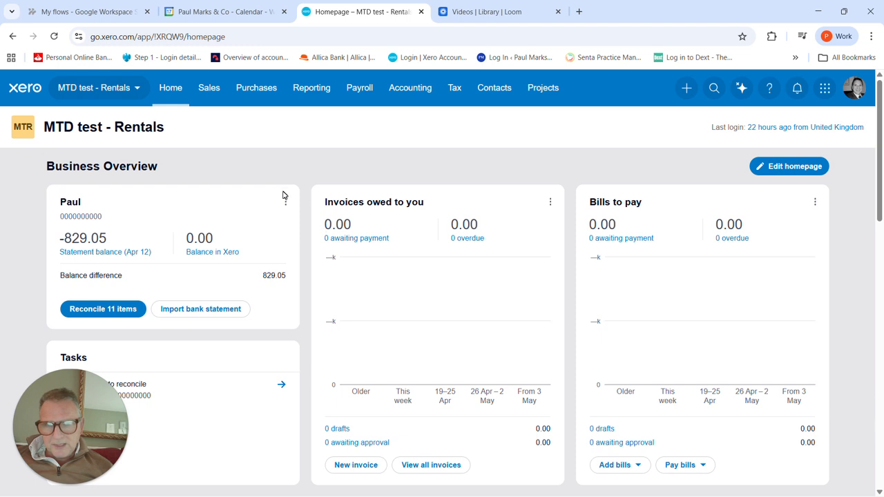
{"action": "left_click", "coordinate": [166, 94]}
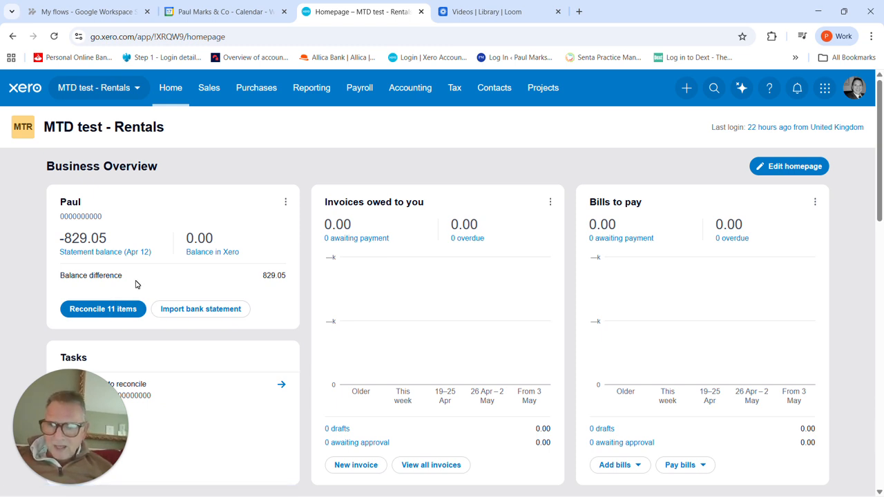
{"action": "left_click", "coordinate": [116, 313]}
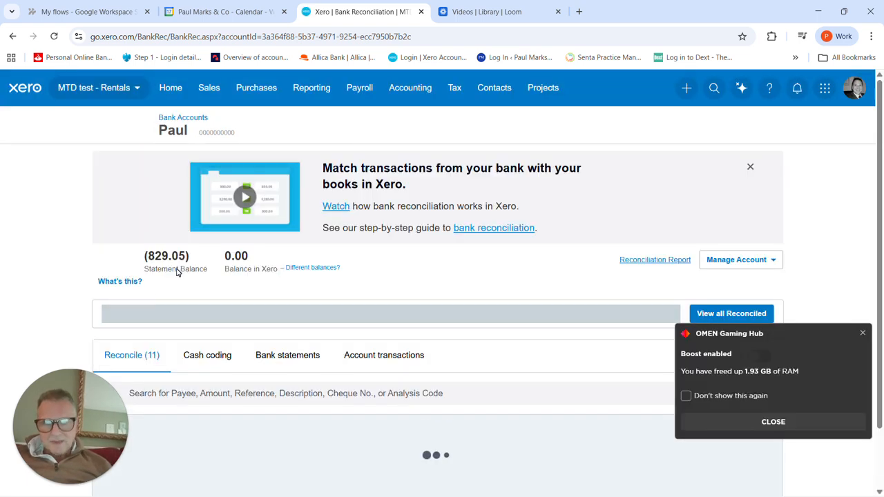
Step: Examine the unreconciled bank statement lines from 6 April 2026 onwards, including their payees, amounts and suggested contacts and accounts
{"action": "scroll", "coordinate": [177, 270], "scroll_direction": "down", "scroll_amount": 1}
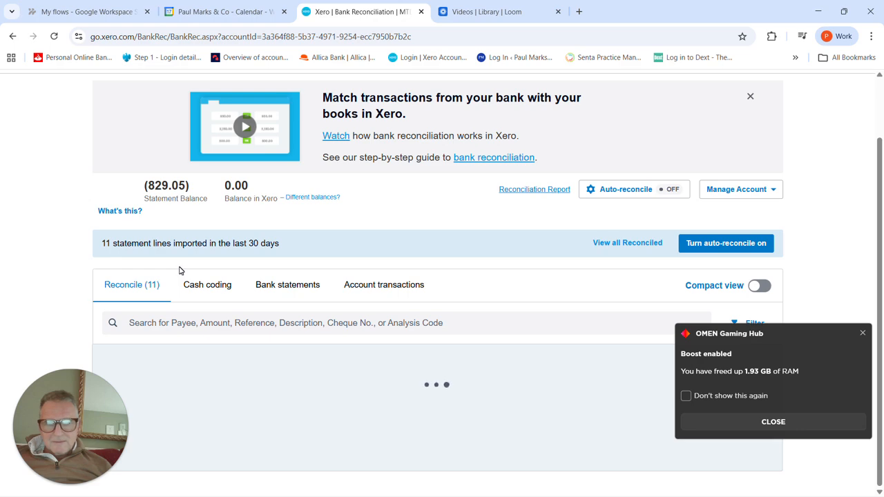
{"action": "scroll", "coordinate": [216, 270], "scroll_direction": "down", "scroll_amount": 4}
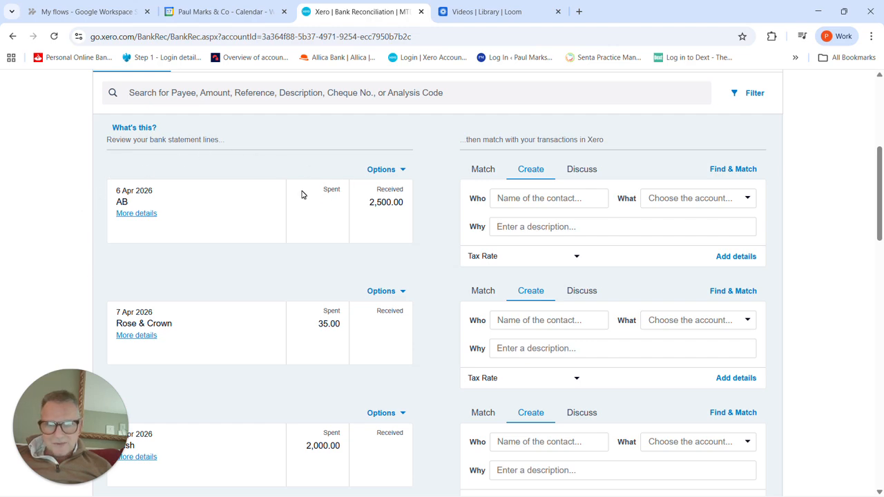
{"action": "scroll", "coordinate": [302, 194], "scroll_direction": "down", "scroll_amount": 2}
{"action": "scroll", "coordinate": [301, 194], "scroll_direction": "down", "scroll_amount": 6}
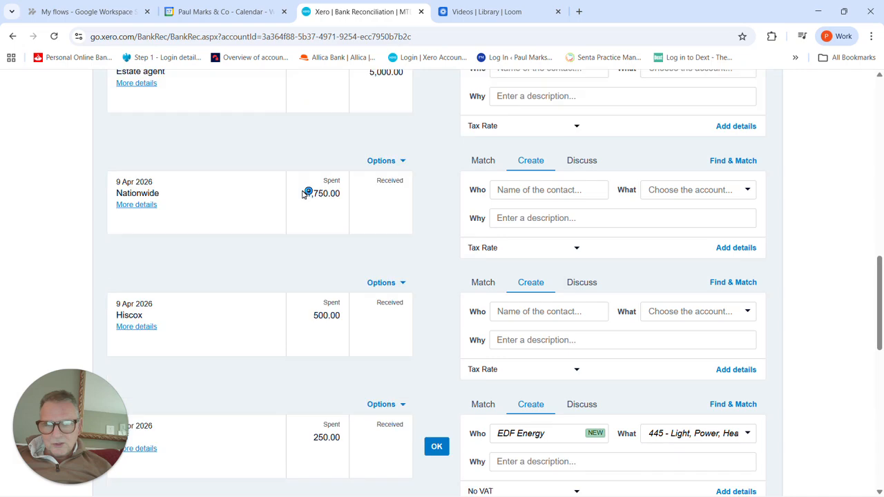
{"action": "scroll", "coordinate": [302, 194], "scroll_direction": "down", "scroll_amount": 4}
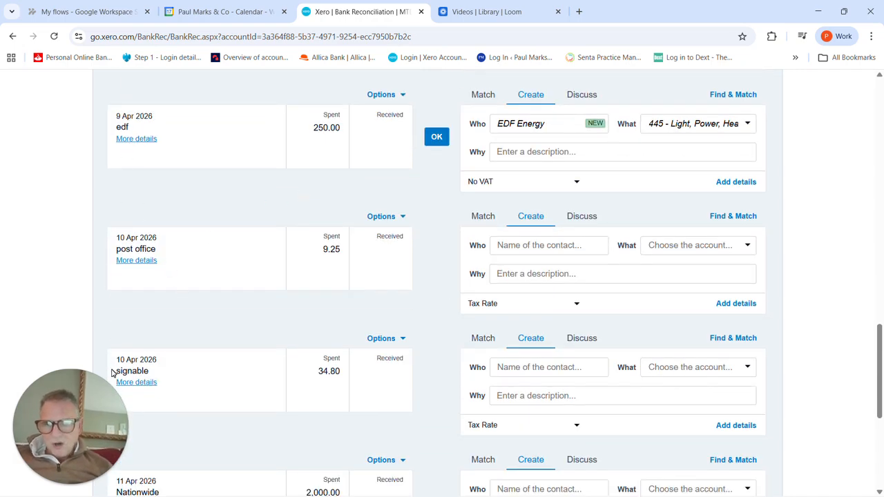
{"action": "scroll", "coordinate": [263, 224], "scroll_direction": "up", "scroll_amount": 9}
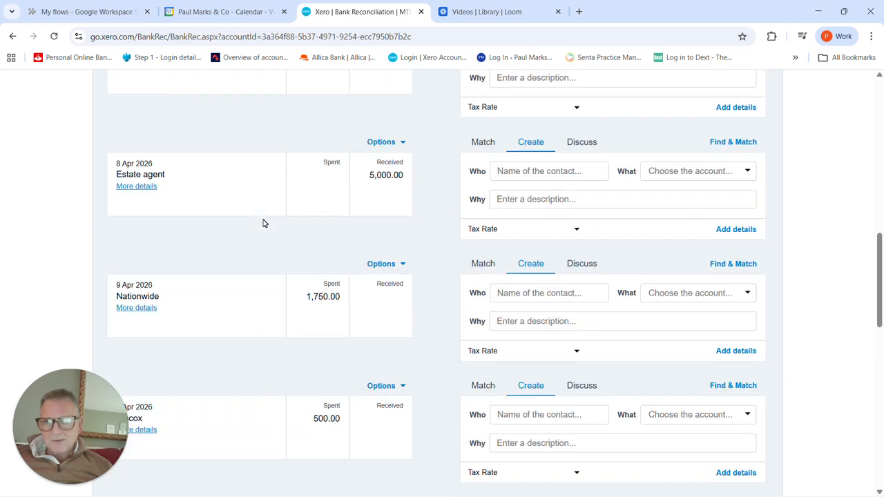
{"action": "scroll", "coordinate": [262, 223], "scroll_direction": "up", "scroll_amount": 3}
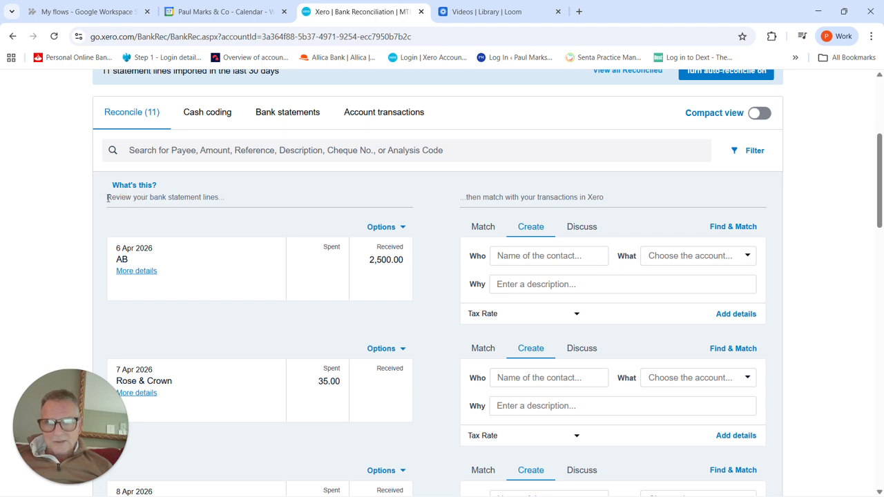
{"action": "scroll", "coordinate": [212, 239], "scroll_direction": "down", "scroll_amount": 1}
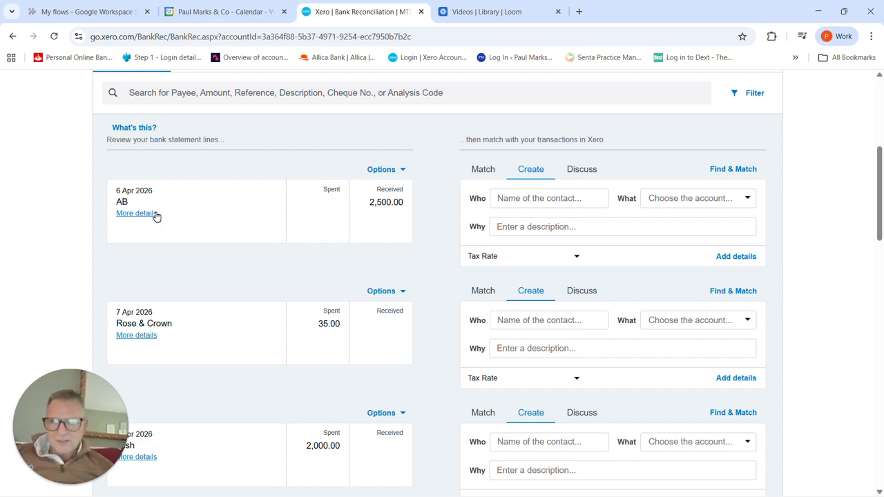
{"action": "scroll", "coordinate": [107, 166], "scroll_direction": "down", "scroll_amount": 10}
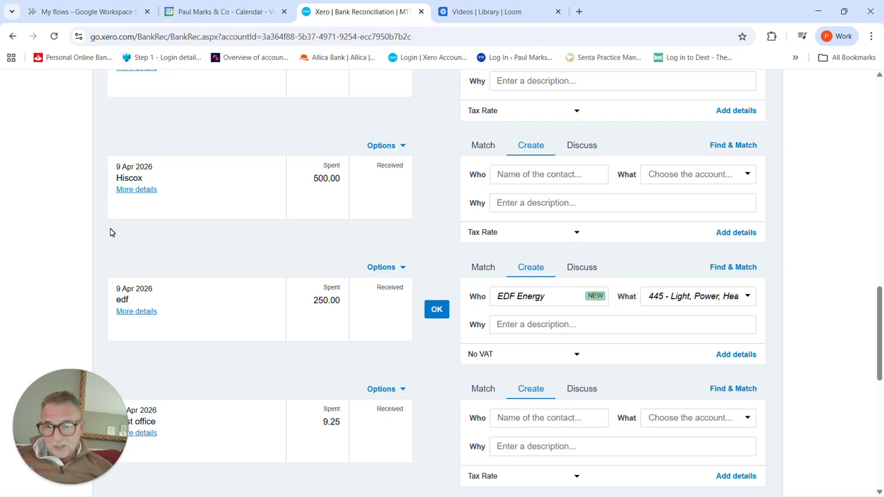
{"action": "scroll", "coordinate": [109, 233], "scroll_direction": "down", "scroll_amount": 3}
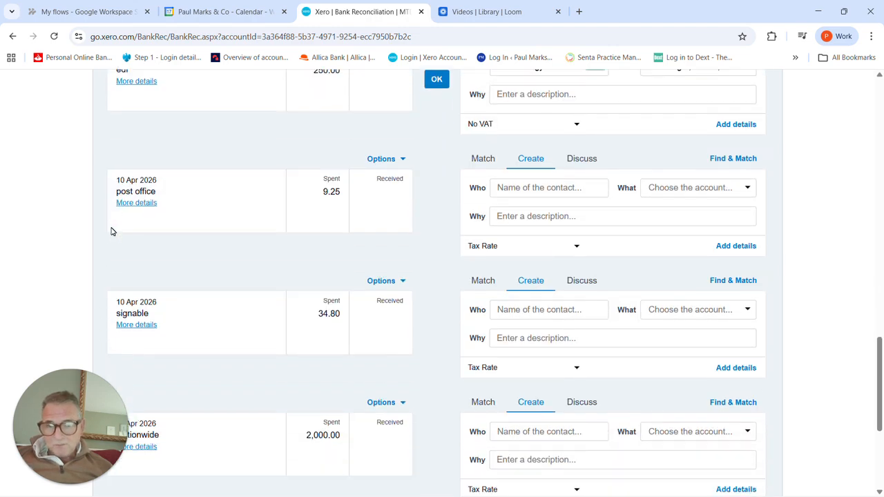
{"action": "scroll", "coordinate": [114, 232], "scroll_direction": "up", "scroll_amount": 8}
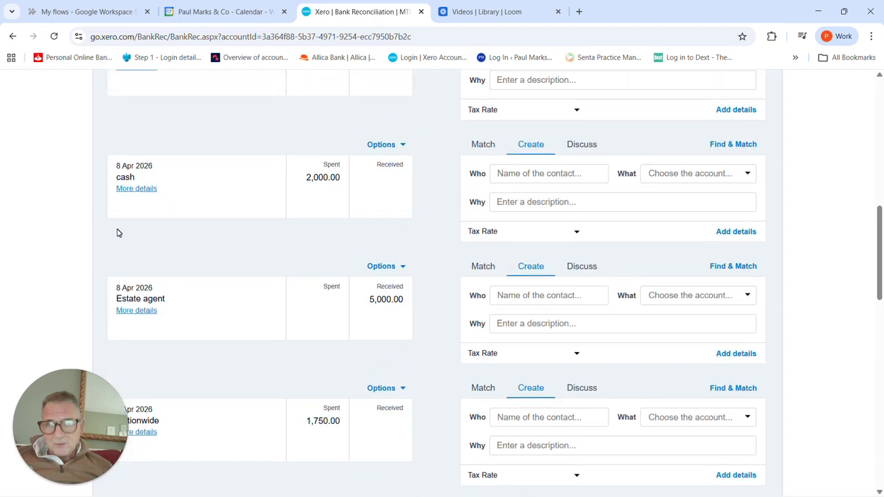
{"action": "scroll", "coordinate": [118, 233], "scroll_direction": "up", "scroll_amount": 5}
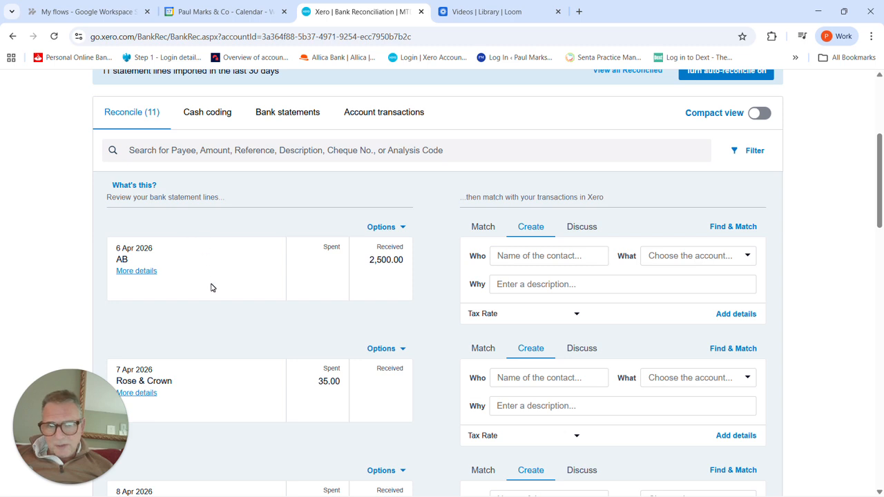
{"action": "scroll", "coordinate": [223, 328], "scroll_direction": "down", "scroll_amount": 1}
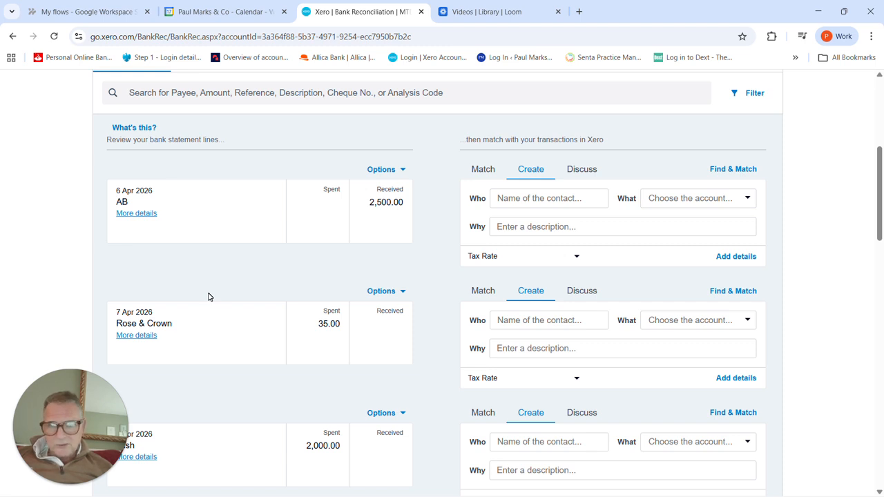
{"action": "scroll", "coordinate": [209, 296], "scroll_direction": "down", "scroll_amount": 1}
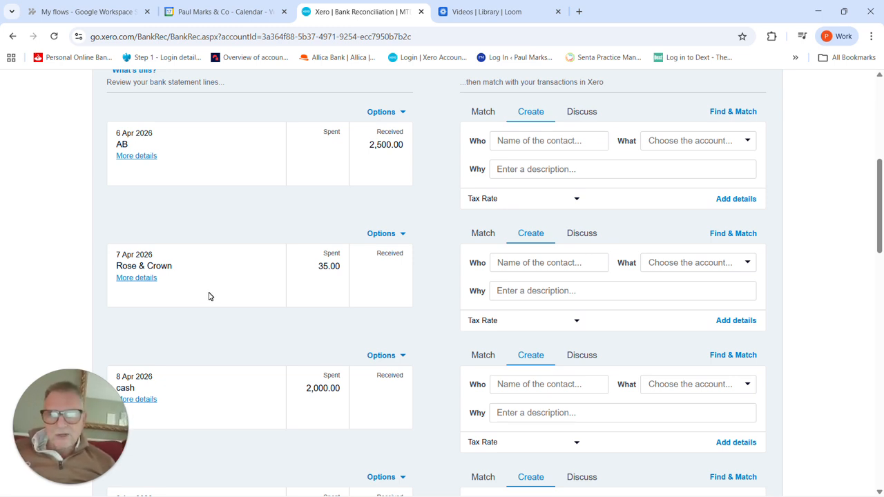
{"action": "scroll", "coordinate": [210, 295], "scroll_direction": "down", "scroll_amount": 4}
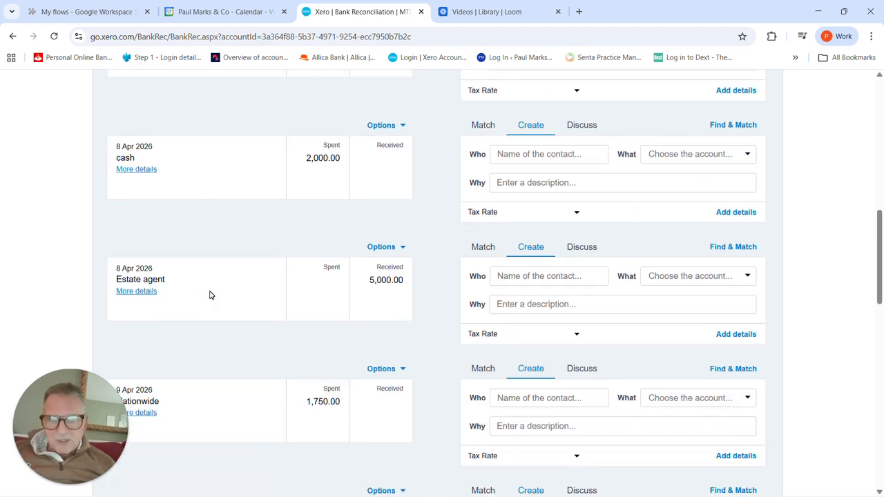
{"action": "scroll", "coordinate": [210, 295], "scroll_direction": "down", "scroll_amount": 4}
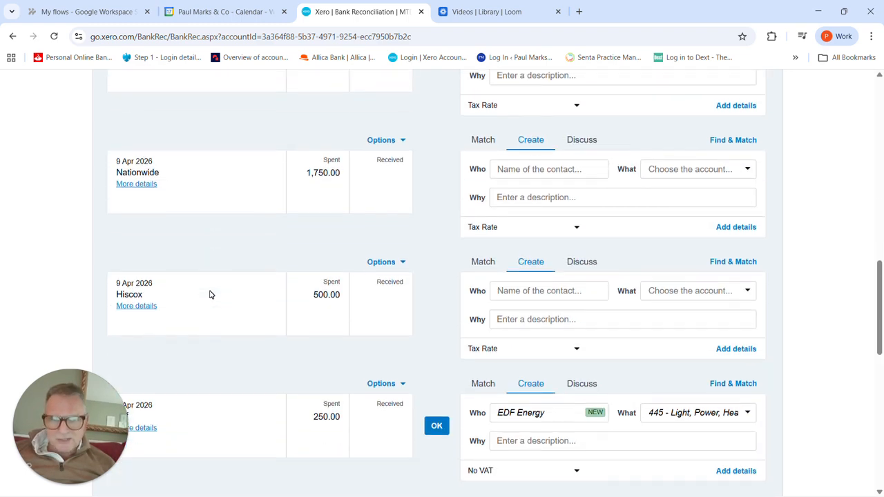
{"action": "scroll", "coordinate": [210, 295], "scroll_direction": "down", "scroll_amount": 6}
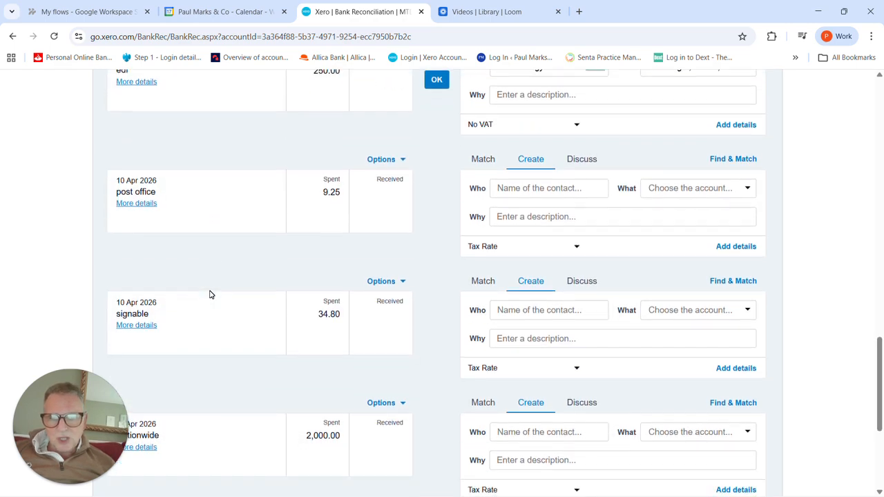
{"action": "scroll", "coordinate": [210, 295], "scroll_direction": "up", "scroll_amount": 10}
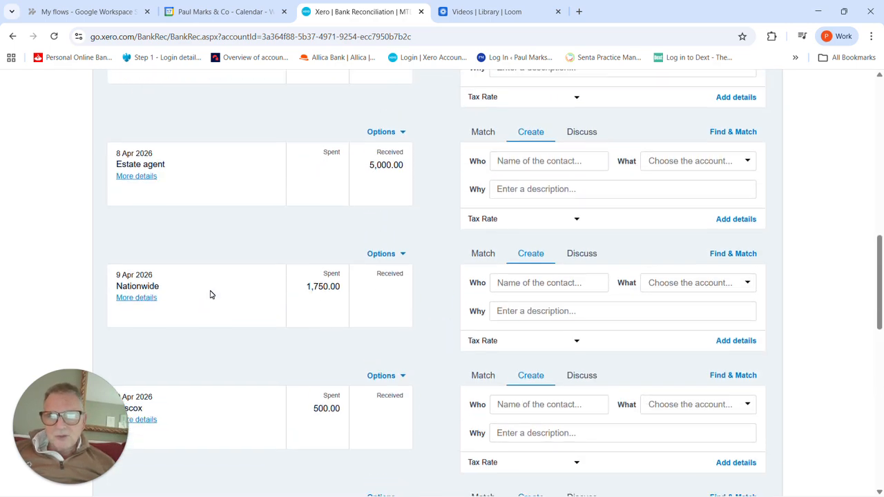
{"action": "scroll", "coordinate": [210, 295], "scroll_direction": "up", "scroll_amount": 4}
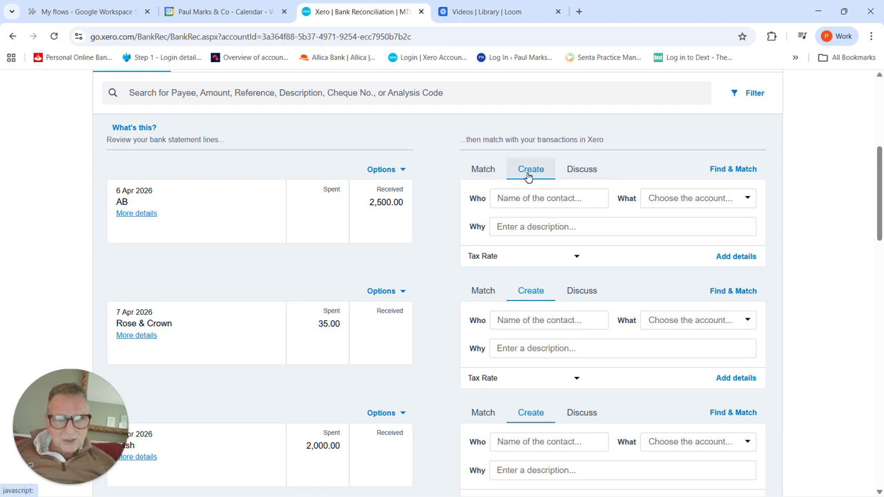
Step: For the 6 April 2026 receipt of 2,500.00, add AB as a new contact and choose the account 210 - Rental Income
{"action": "left_click", "coordinate": [522, 194]}
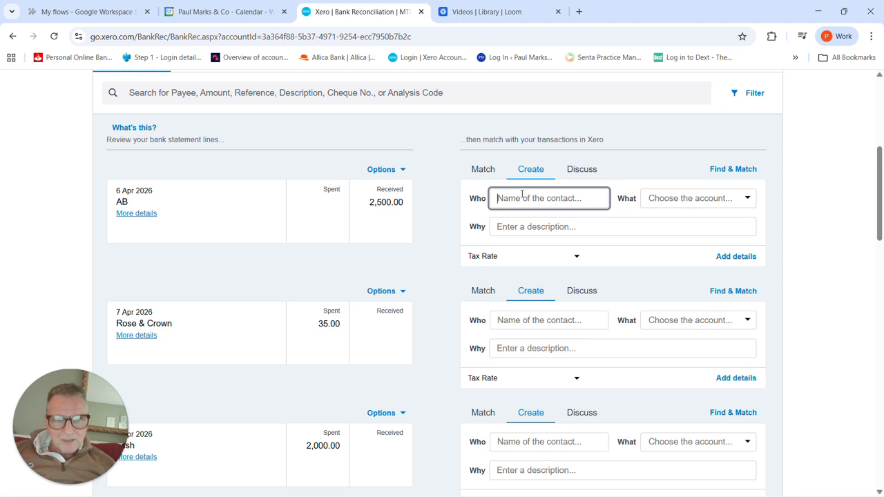
{"action": "type", "text": "AB"}
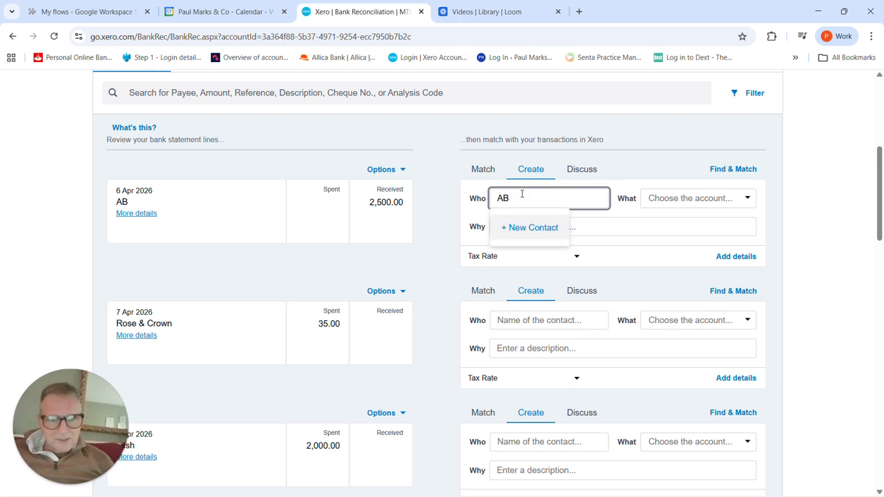
{"action": "left_click", "coordinate": [534, 228]}
{"action": "key", "text": "Tab"}
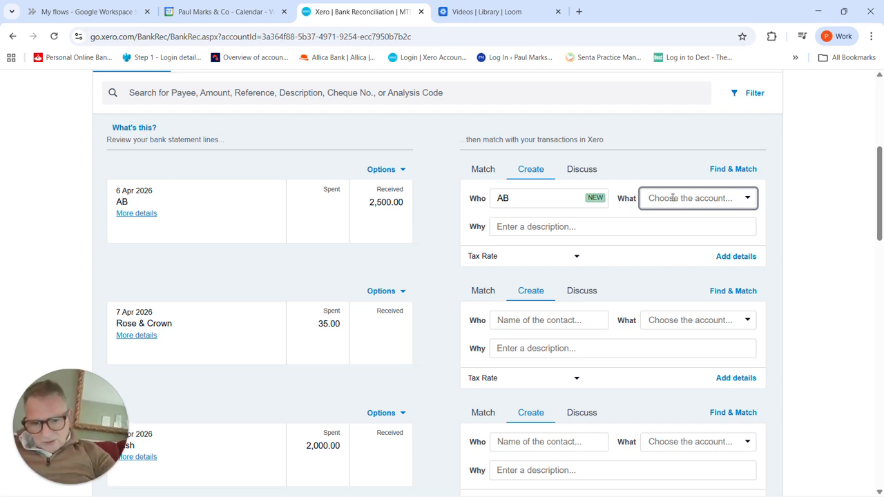
{"action": "left_click", "coordinate": [673, 198]}
{"action": "type", "text": "renta"}
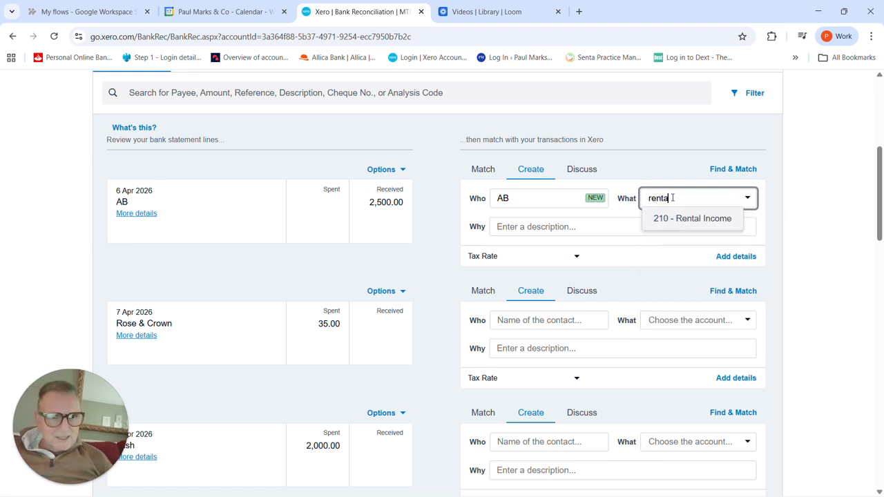
{"action": "left_click", "coordinate": [706, 220]}
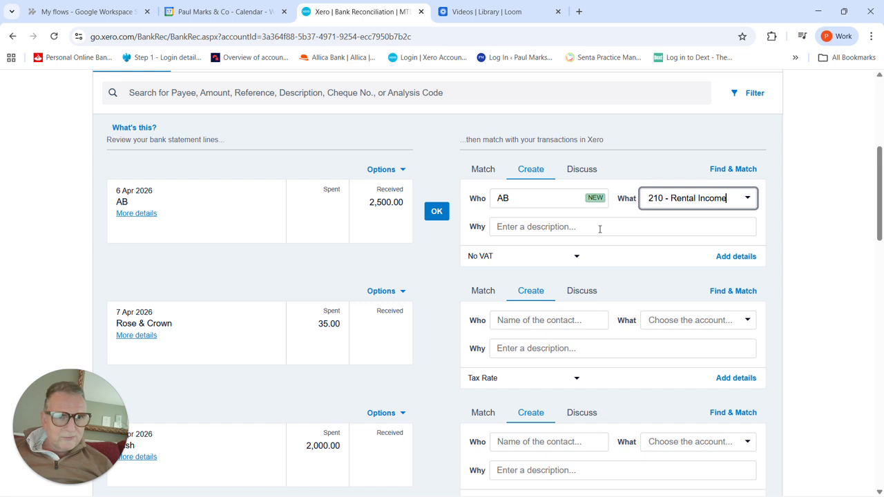
Step: Describe the AB receipt as April rent with the rental property's address, and reconcile it
{"action": "left_click", "coordinate": [533, 229]}
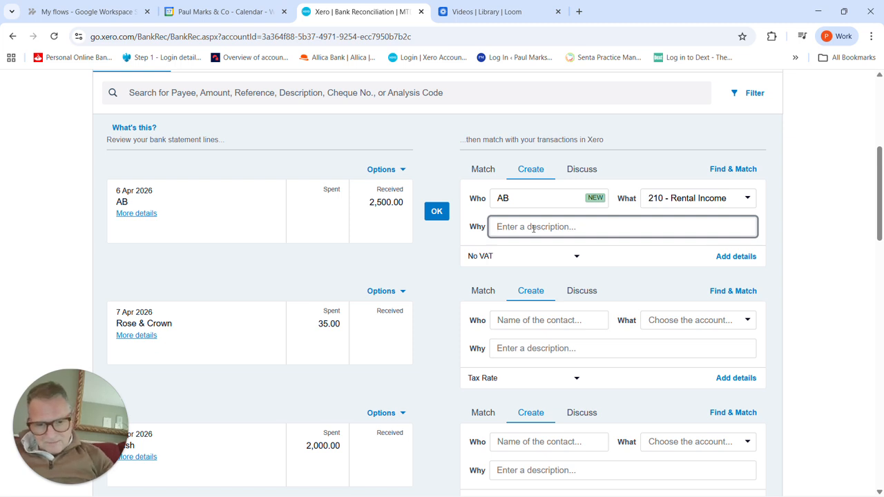
{"action": "type", "text": "April rent"}
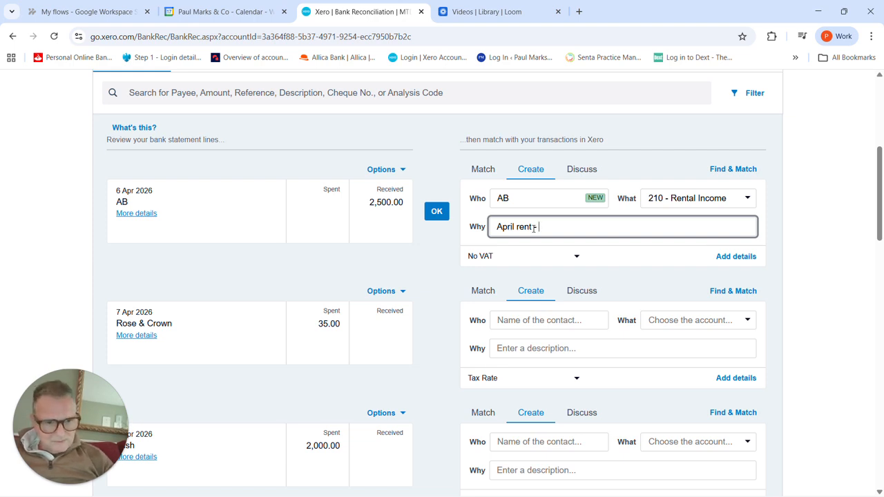
{"action": "key", "text": "Num_Lock"}
{"action": "type", "text": "125"}
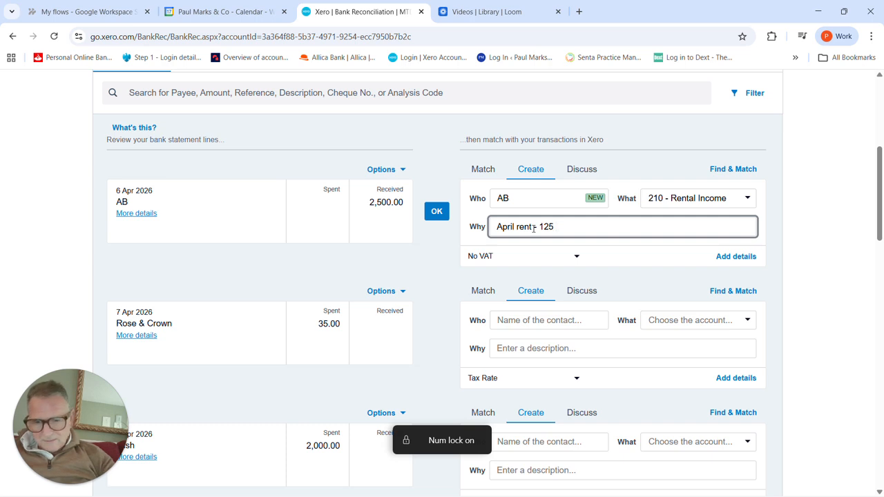
{"action": "type", "text": " mean"}
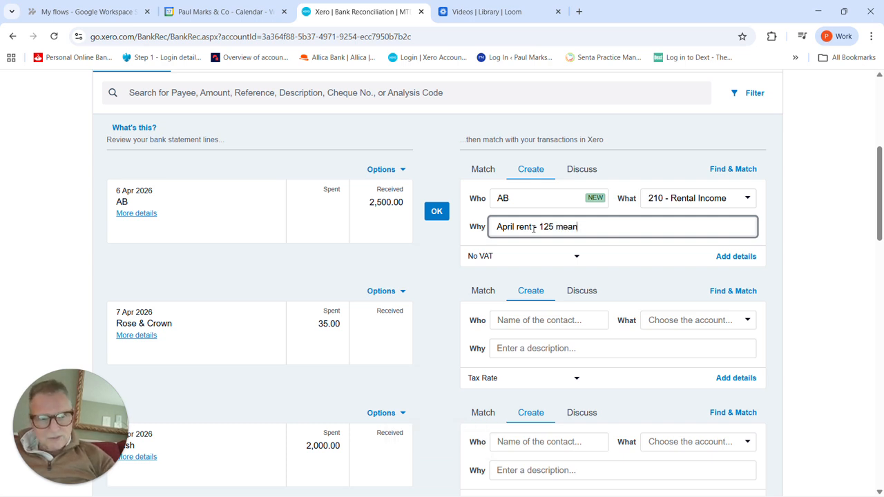
{"action": "type", "text": " street"}
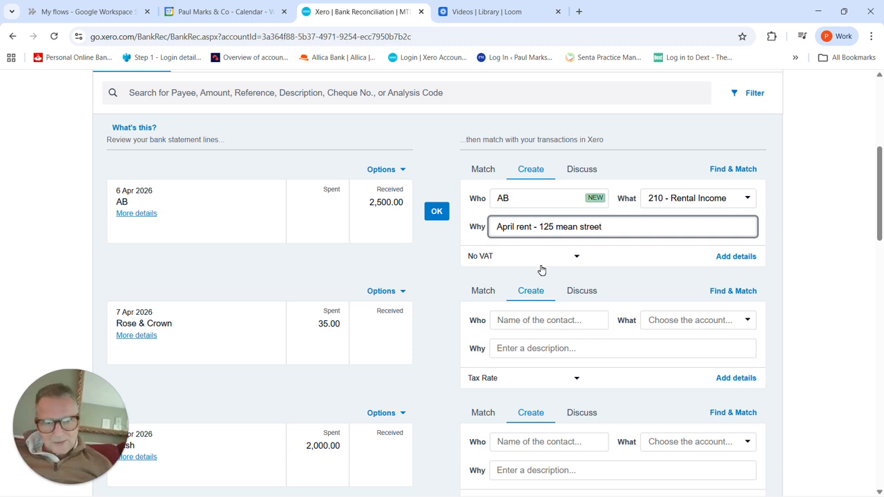
{"action": "left_click", "coordinate": [436, 210]}
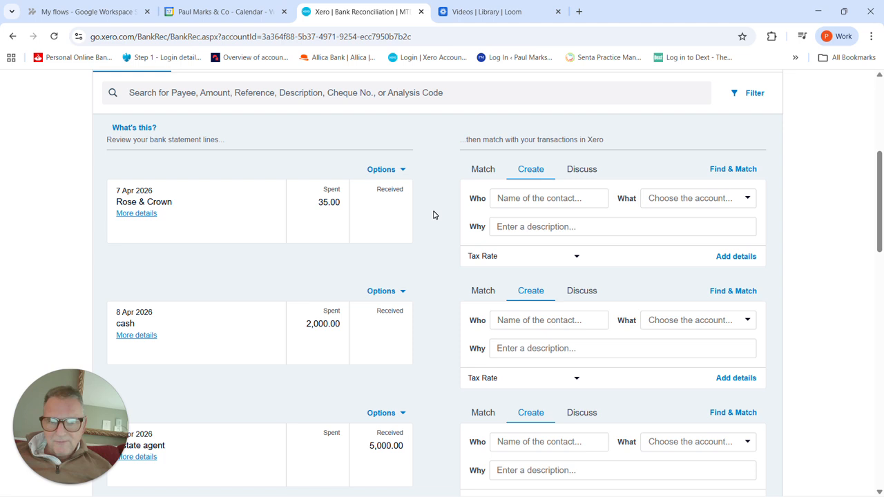
Step: Add details to the 8 April 2026 Estate agent receipt, describing the first line as "Rental from" plus the property's address
{"action": "scroll", "coordinate": [434, 215], "scroll_direction": "down", "scroll_amount": 2}
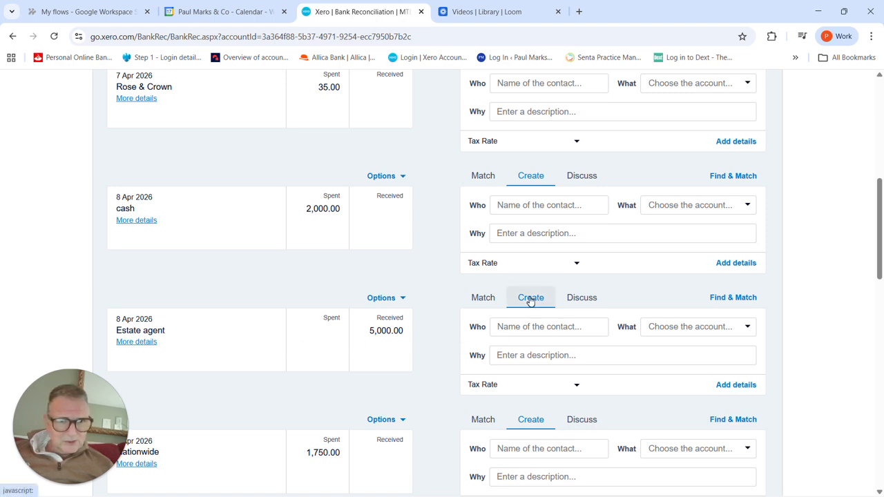
{"action": "left_click", "coordinate": [737, 387]}
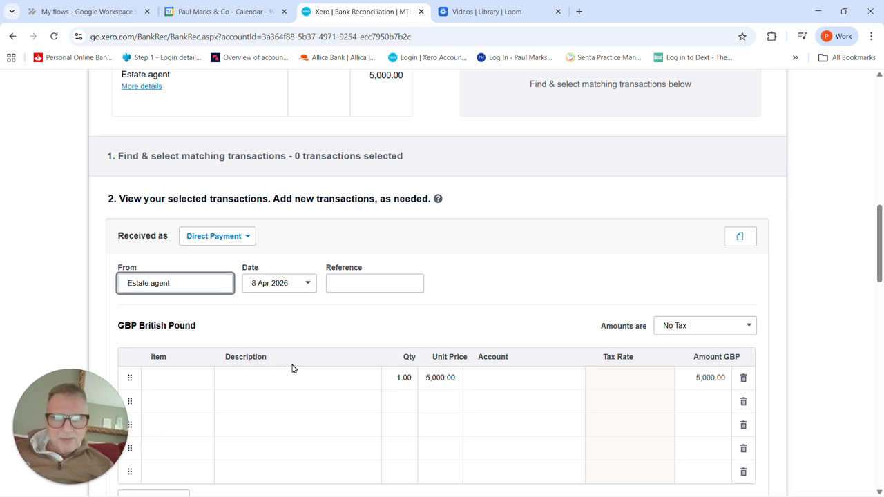
{"action": "scroll", "coordinate": [294, 367], "scroll_direction": "down", "scroll_amount": 2}
{"action": "left_click", "coordinate": [310, 265]}
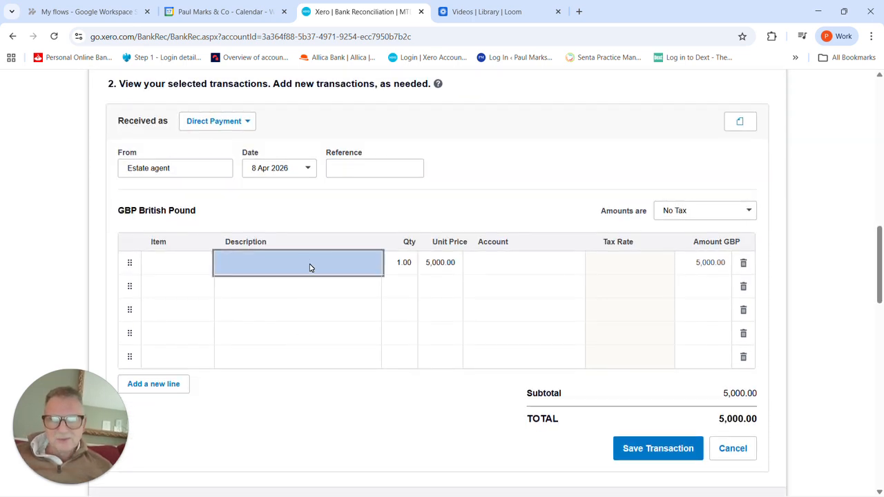
{"action": "type", "text": "Ren"}
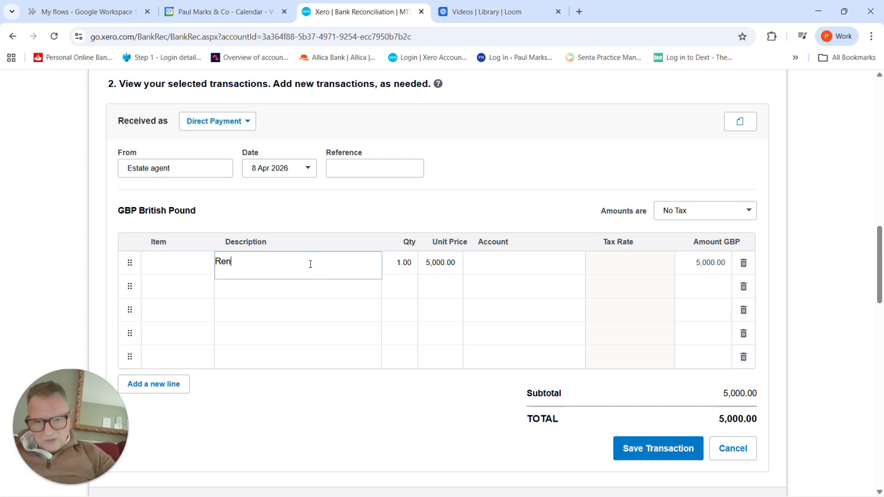
{"action": "type", "text": "tal from"}
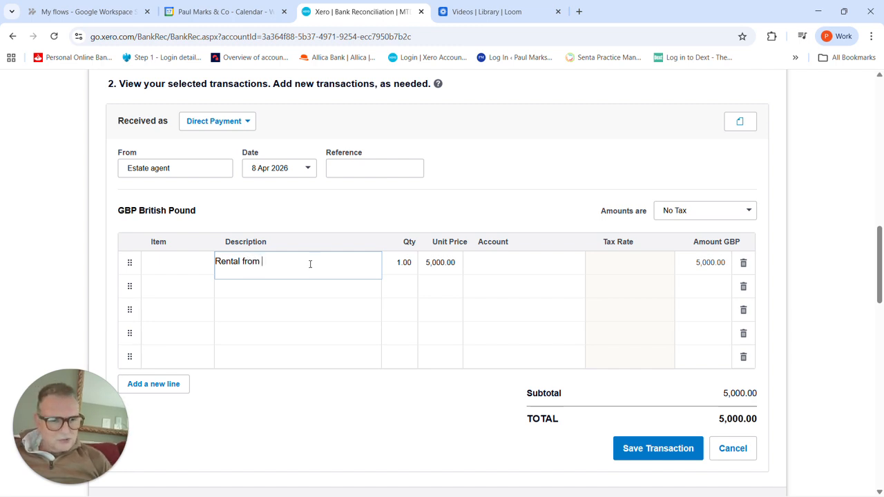
{"action": "type", "text": " 2 "}
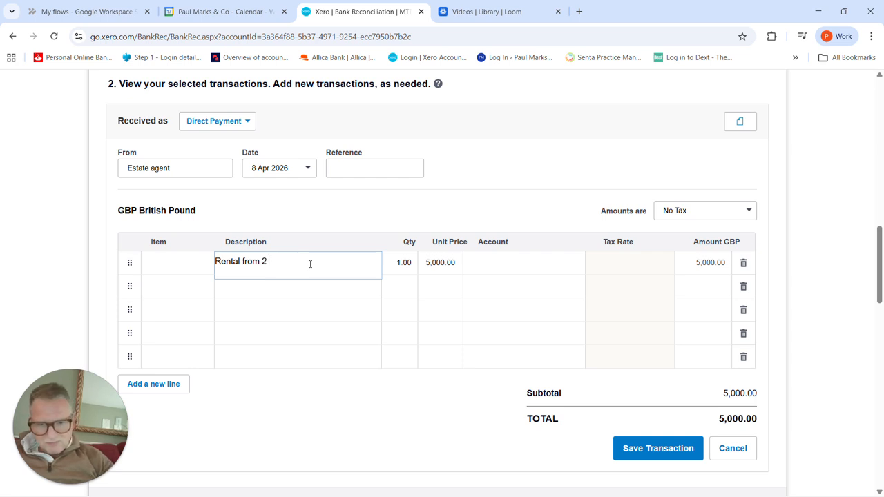
{"action": "type", "text": "mean street"}
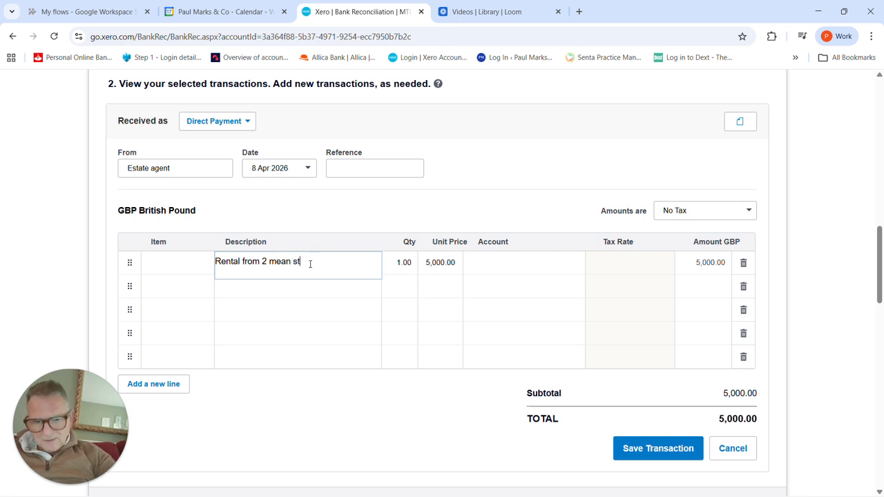
Step: Set the rental line's unit price to 6,000.00 and its account to 210 - Rental Income
{"action": "key", "text": "Tab"}
{"action": "key", "text": "Tab"}
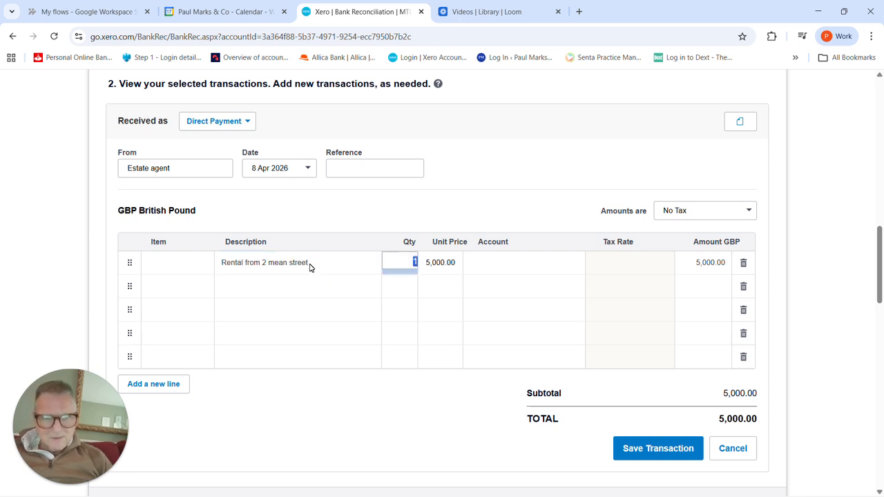
{"action": "type", "text": "6,0"}
{"action": "type", "text": "000"}
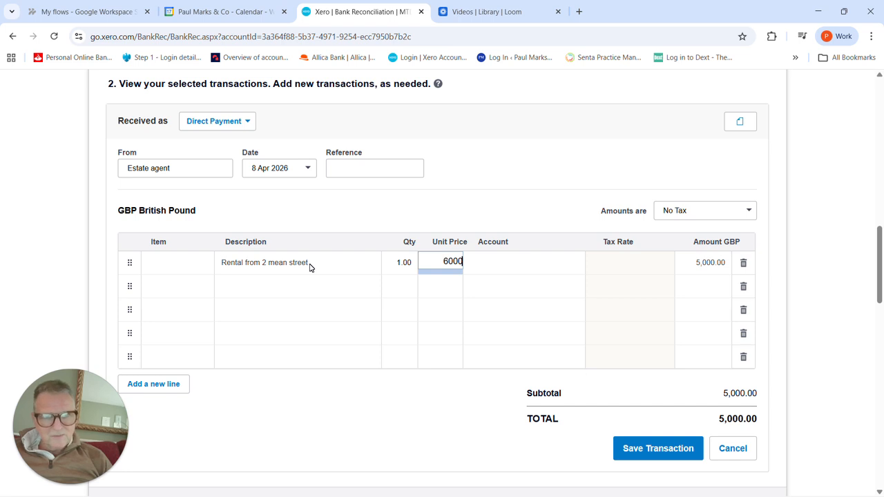
{"action": "key", "text": "Tab"}
{"action": "type", "text": "renta"}
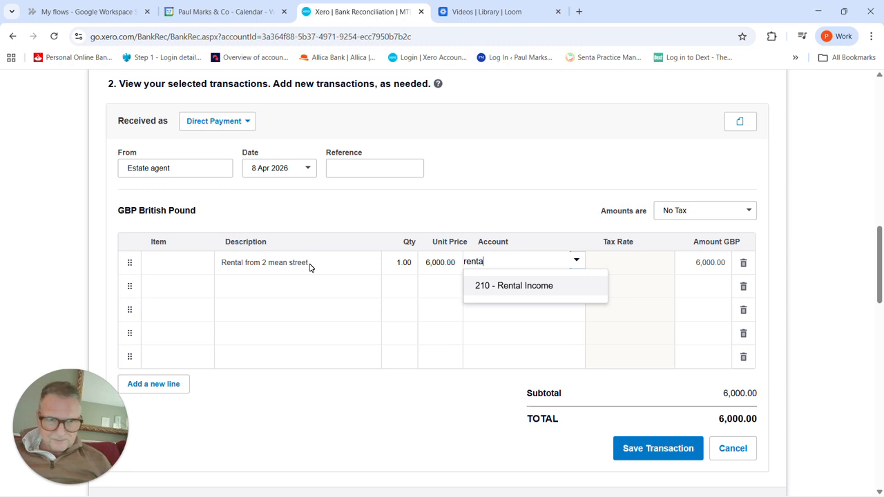
{"action": "right_click", "coordinate": [309, 268]}
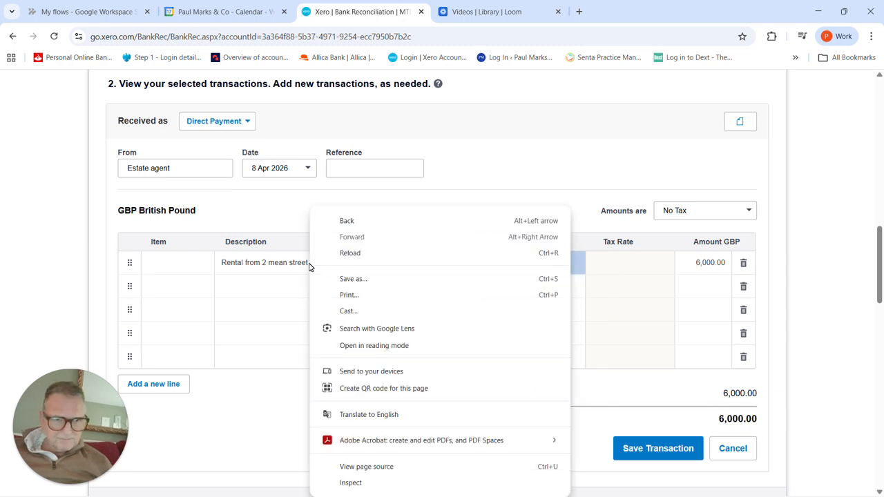
{"action": "left_click", "coordinate": [580, 269]}
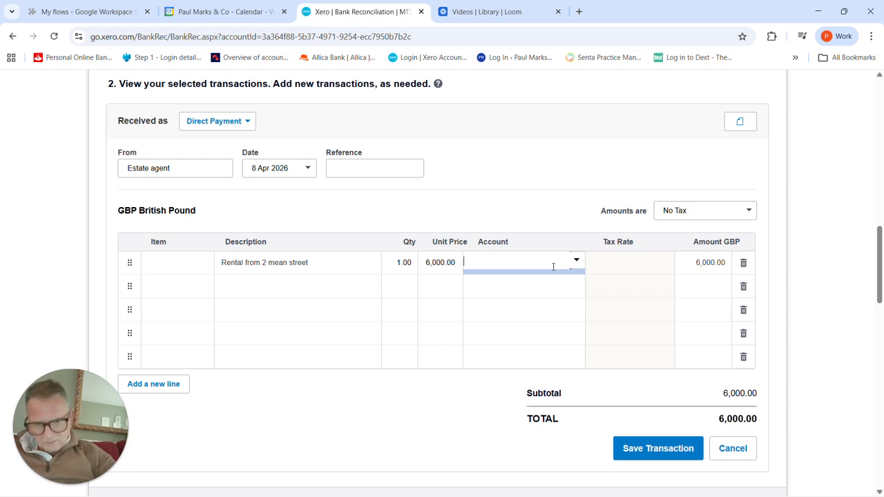
{"action": "type", "text": "rental"}
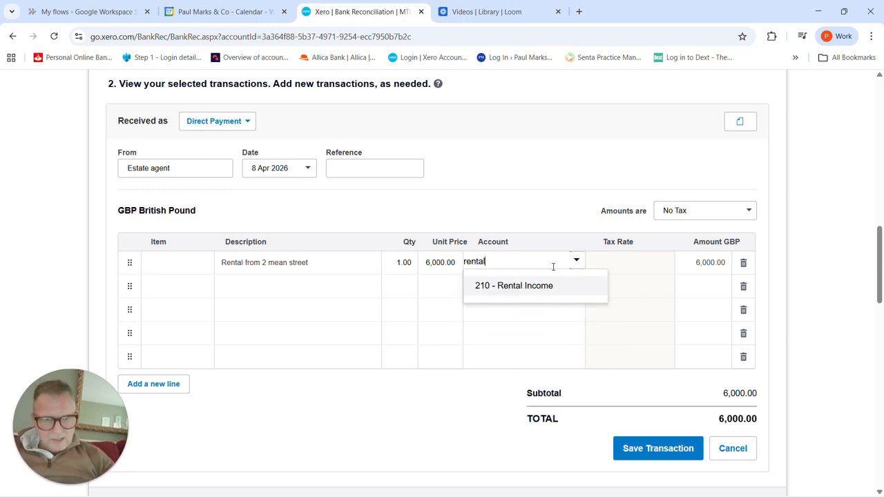
{"action": "left_click", "coordinate": [533, 292]}
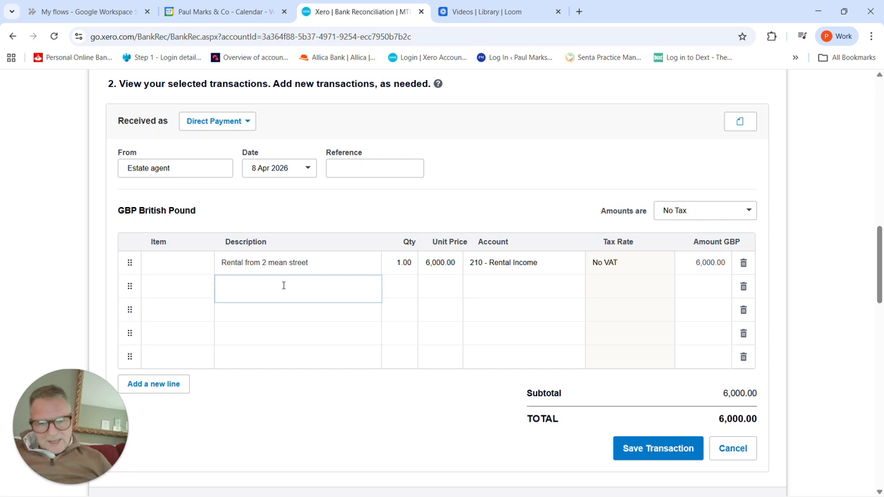
Step: Add a second line described as "Estate agents fees" with a unit price of -1,000
{"action": "type", "text": "E"}
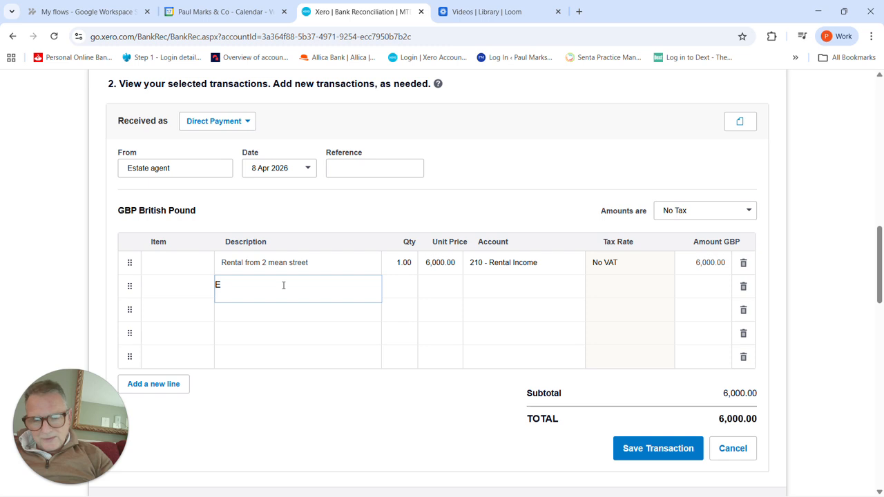
{"action": "type", "text": "state"}
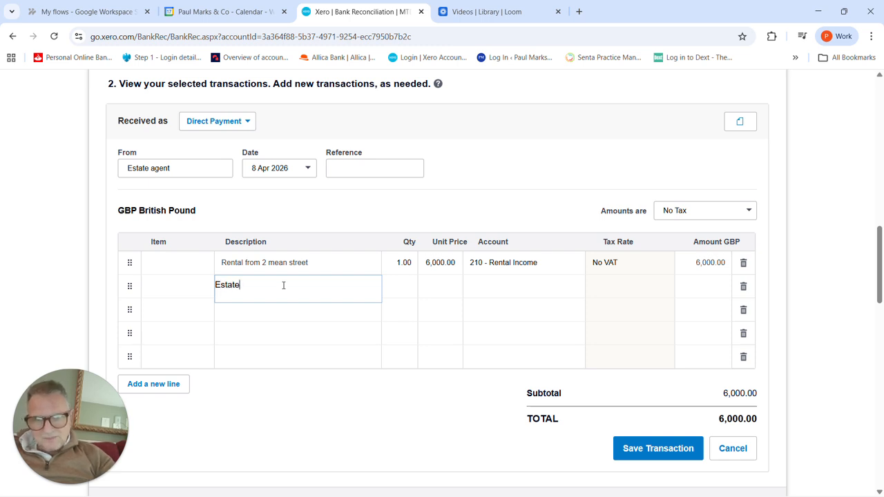
{"action": "type", "text": " agents fees"}
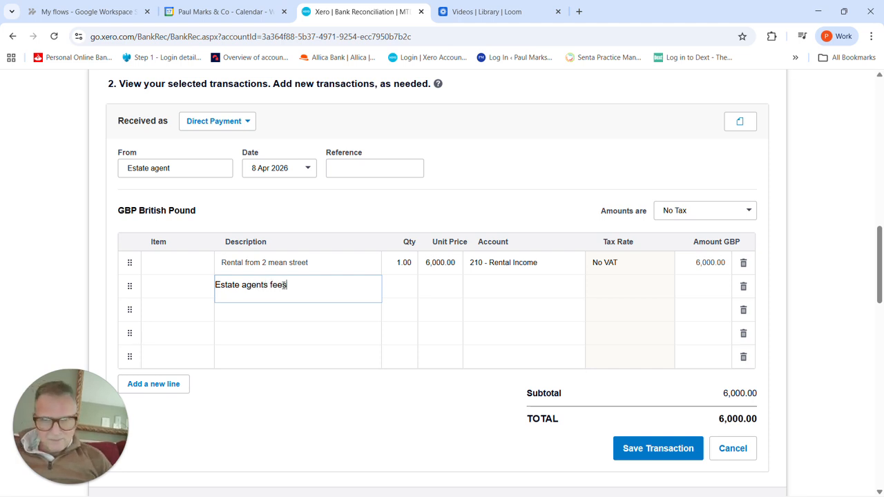
{"action": "key", "text": "Tab"}
{"action": "key", "text": "Tab"}
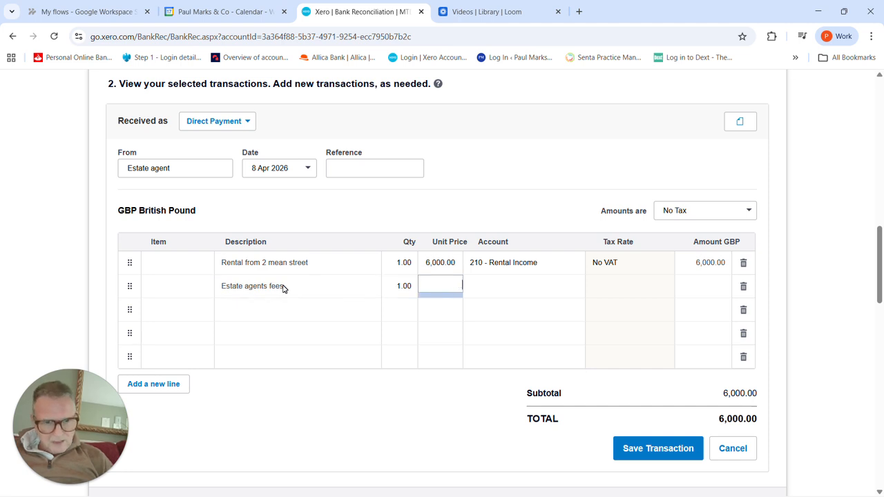
{"action": "type", "text": "-"}
{"action": "type", "text": "1,000"}
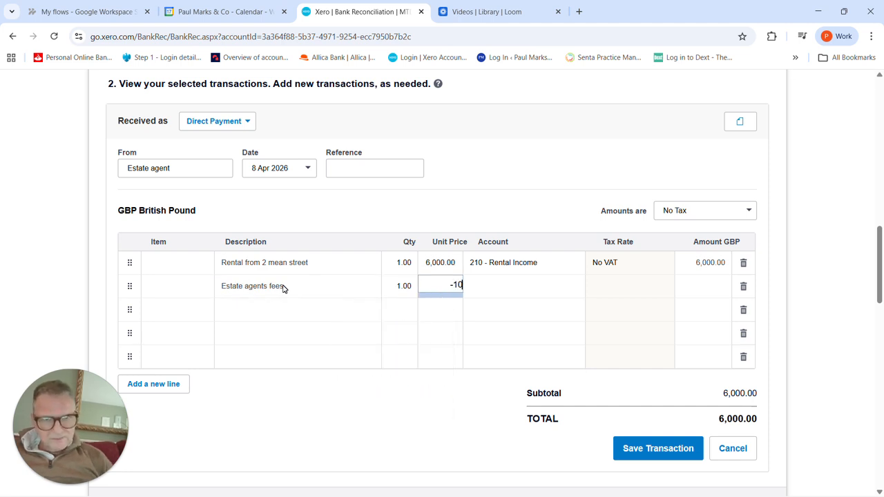
{"action": "key", "text": "Tab"}
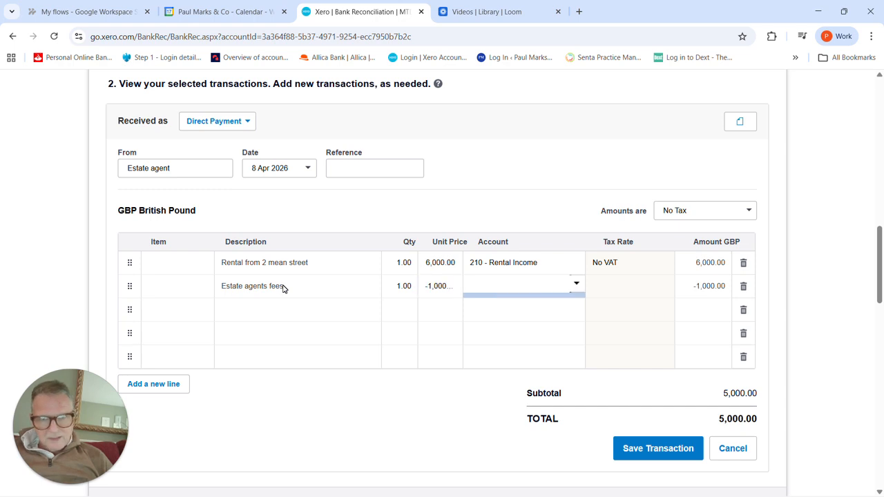
{"action": "type", "text": "com"}
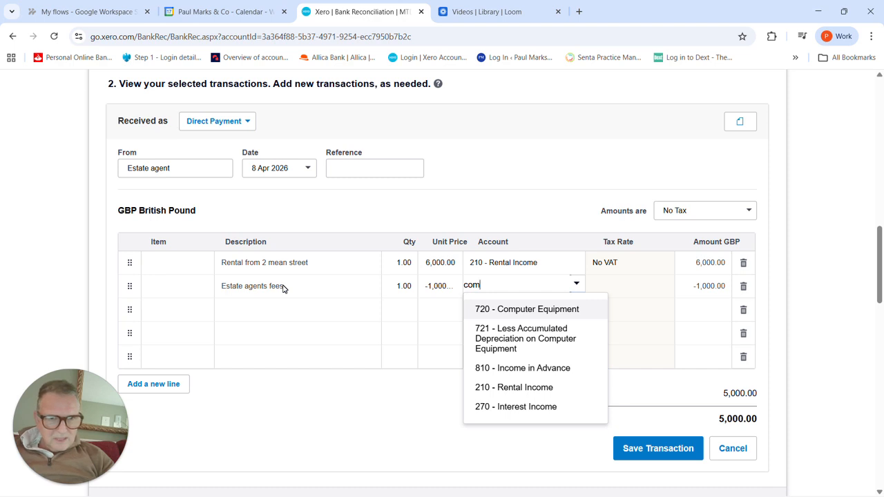
{"action": "key", "text": "BackSpace"}
{"action": "key", "text": "BackSpace"}
{"action": "key", "text": "BackSpace"}
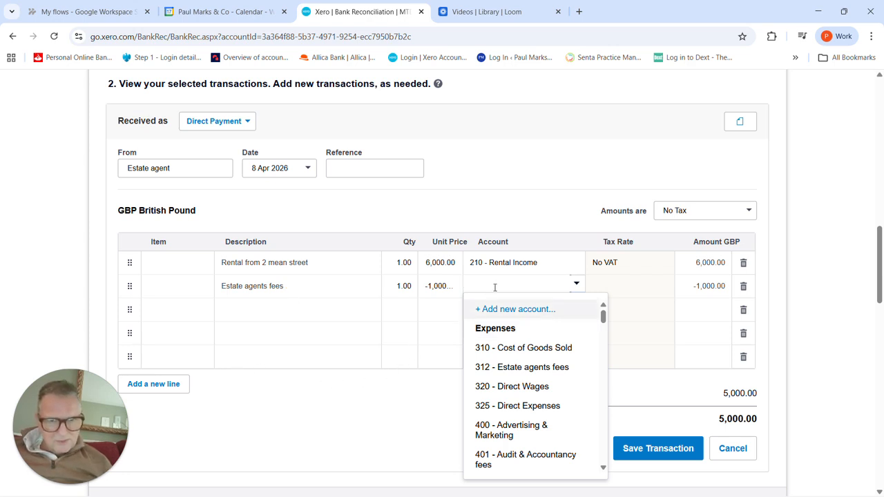
Step: Try to add a new Direct Costs account with code 326 and the name "Estate agents fees"
{"action": "left_click", "coordinate": [500, 309]}
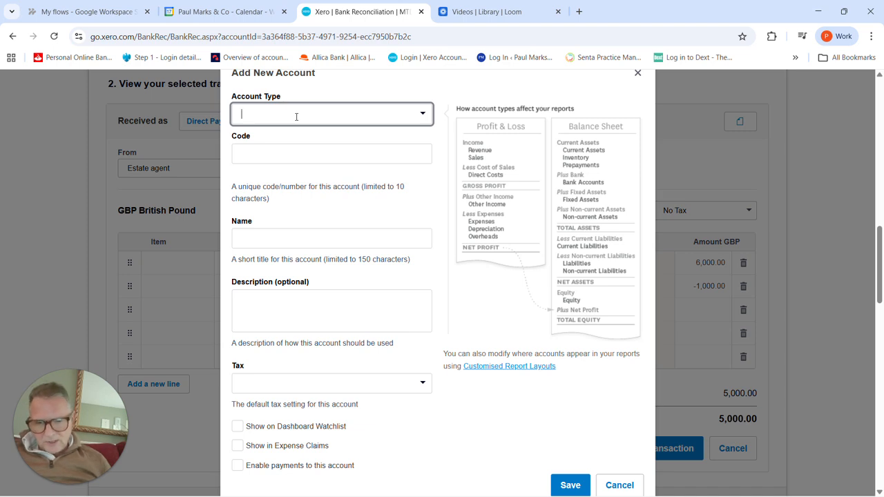
{"action": "type", "text": "direc"}
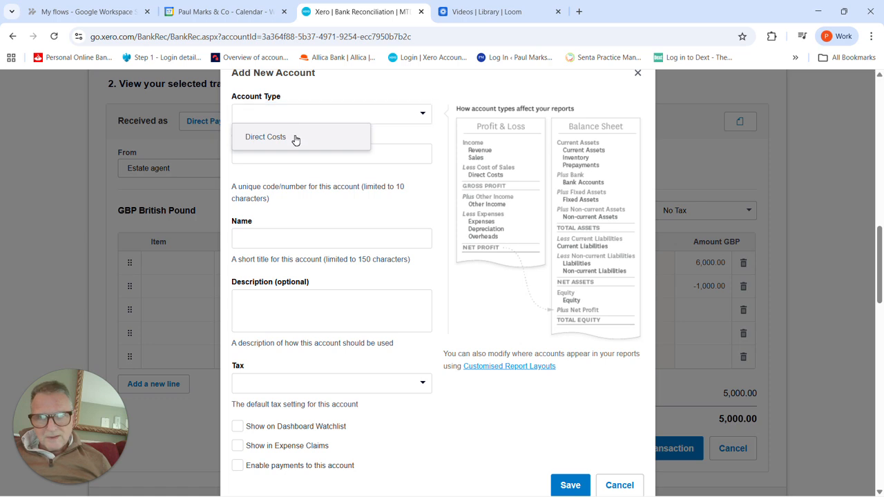
{"action": "left_click", "coordinate": [297, 138]}
{"action": "left_click", "coordinate": [277, 156]}
{"action": "type", "text": "326"}
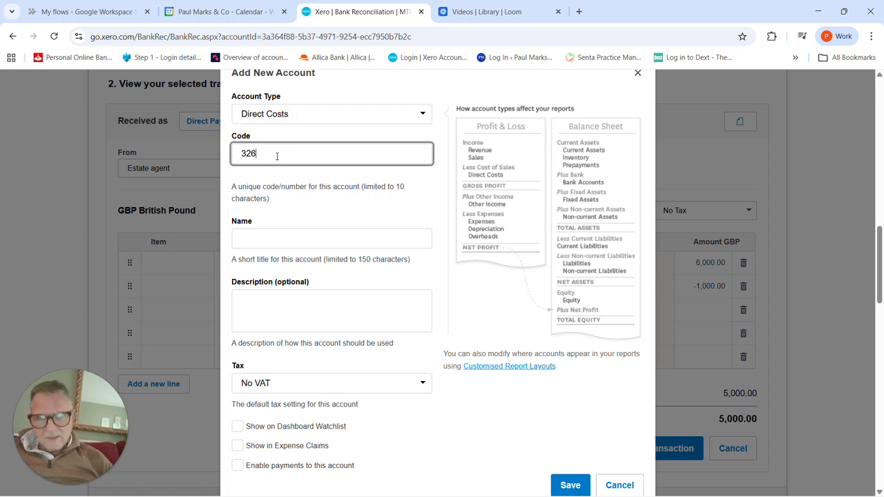
{"action": "key", "text": "Tab"}
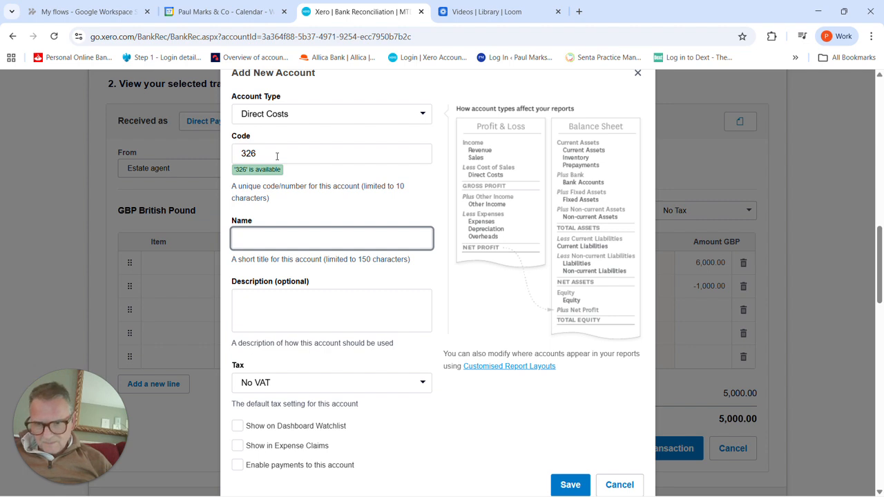
{"action": "type", "text": "E"}
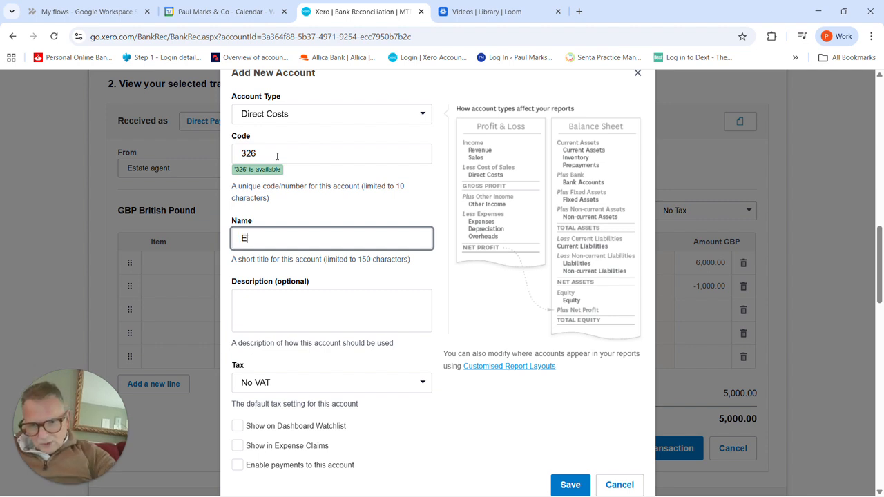
{"action": "type", "text": "state agen"}
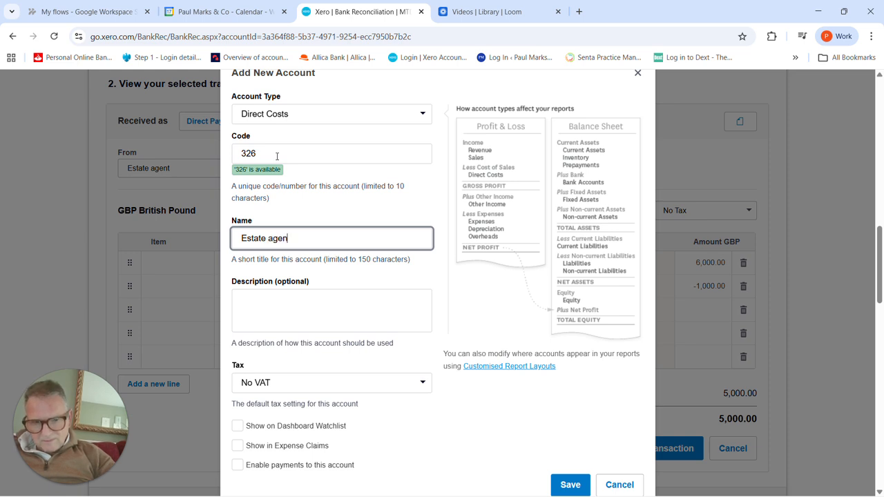
{"action": "type", "text": "ts fees"}
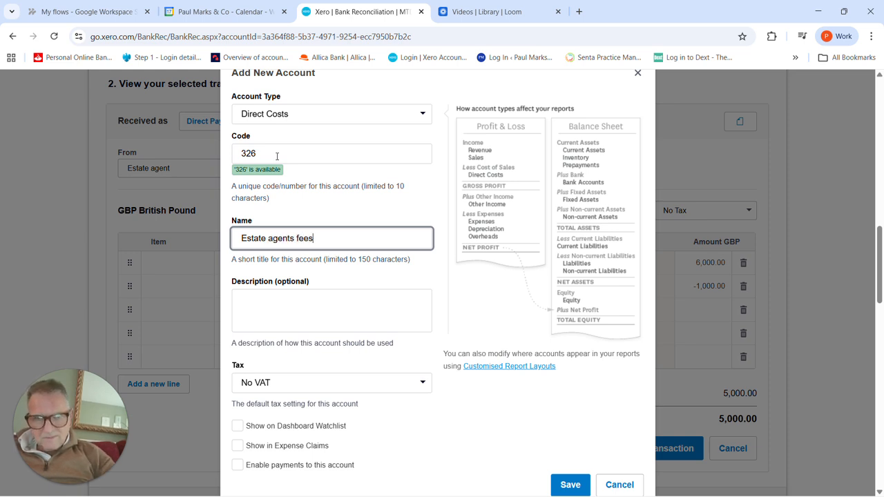
{"action": "left_click", "coordinate": [570, 485]}
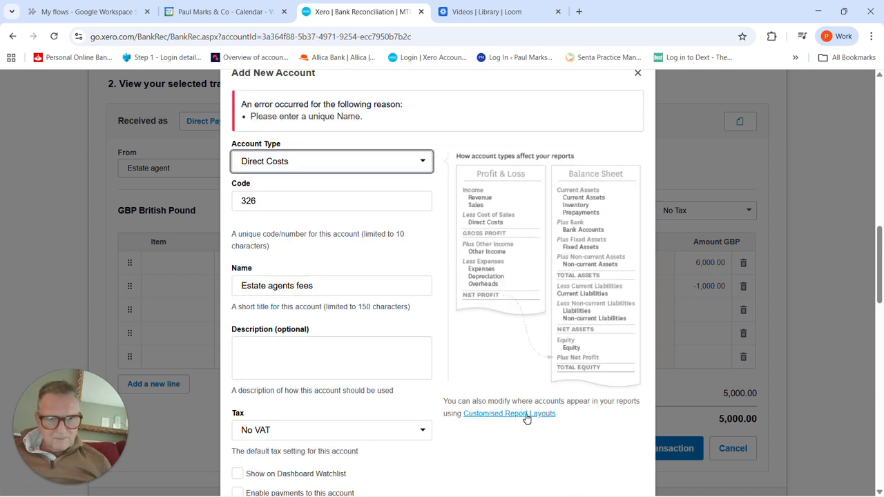
{"action": "scroll", "coordinate": [512, 365], "scroll_direction": "down", "scroll_amount": 3}
{"action": "left_click", "coordinate": [565, 284]}
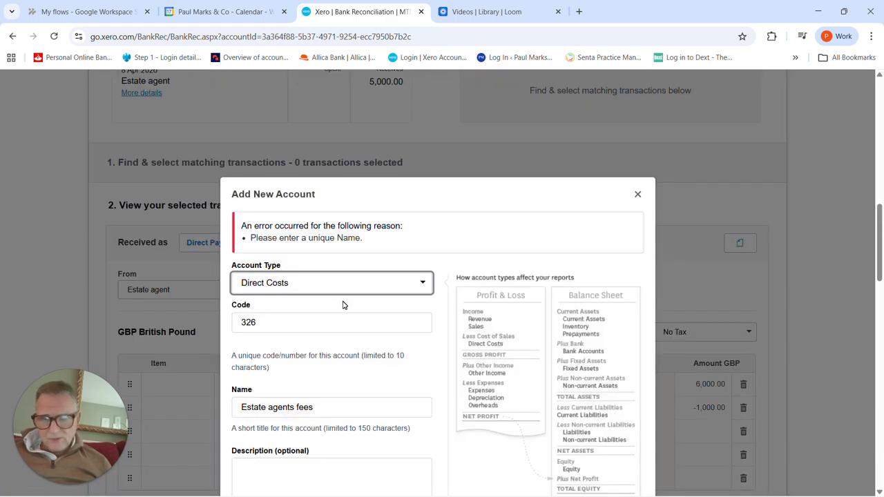
Step: Reselect Direct Costs as the new account's type, try saving it again, and close the account form
{"action": "scroll", "coordinate": [350, 306], "scroll_direction": "down", "scroll_amount": 2}
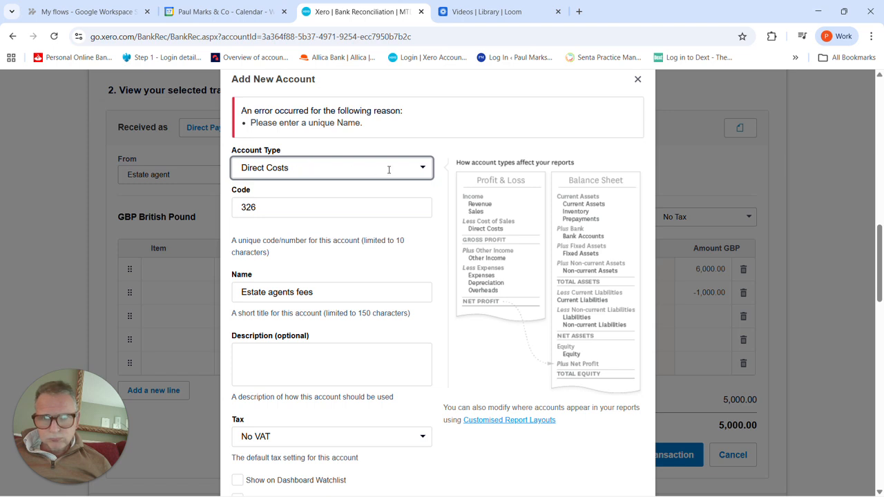
{"action": "left_click", "coordinate": [425, 170]}
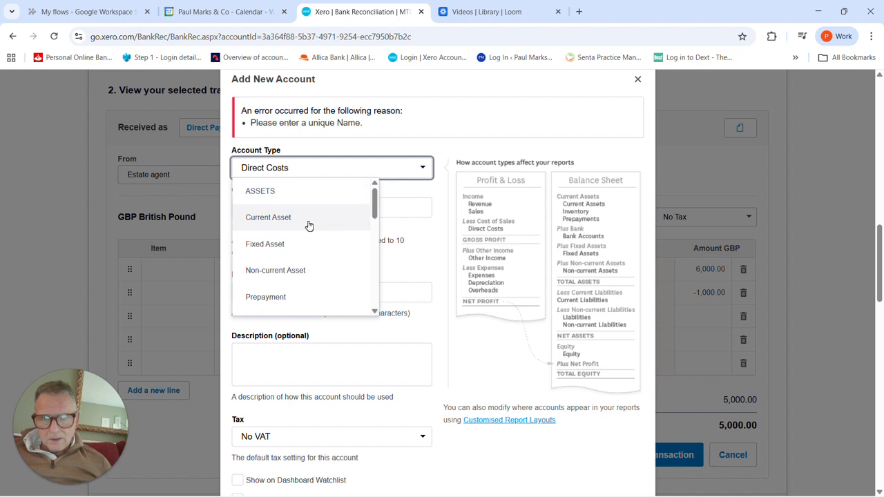
{"action": "scroll", "coordinate": [308, 226], "scroll_direction": "down", "scroll_amount": 5}
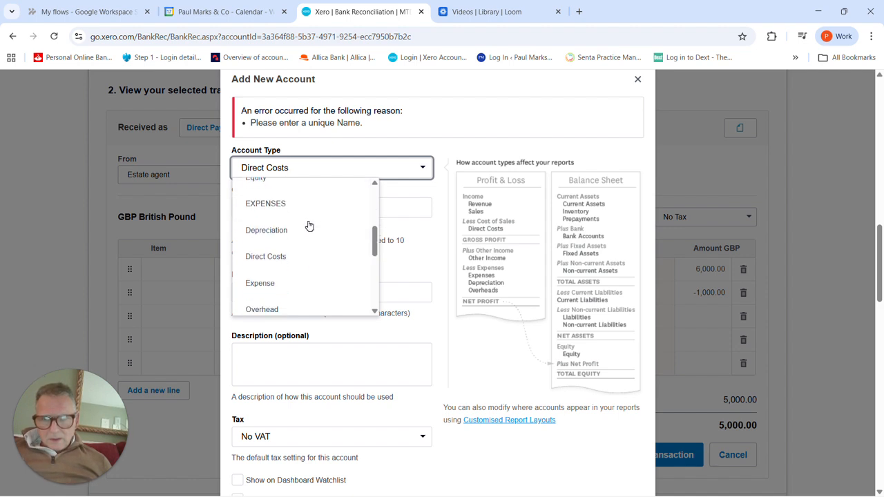
{"action": "left_click", "coordinate": [297, 259]}
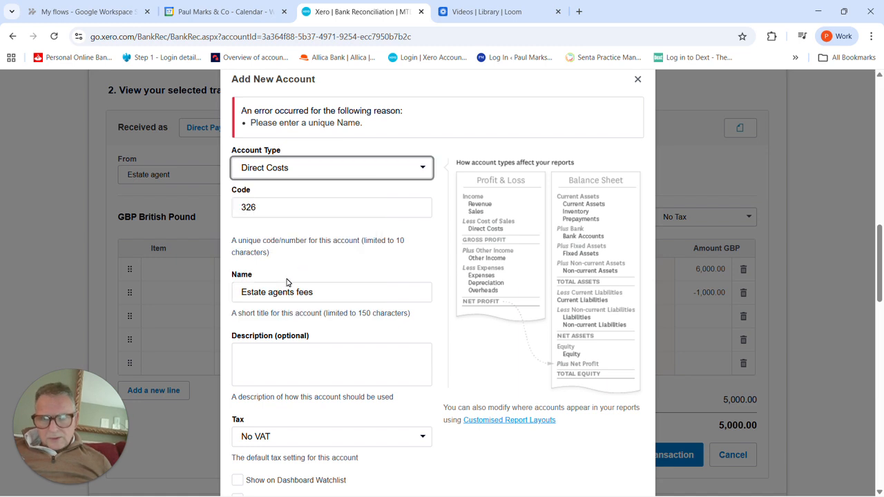
{"action": "scroll", "coordinate": [286, 283], "scroll_direction": "down", "scroll_amount": 1}
{"action": "scroll", "coordinate": [286, 283], "scroll_direction": "down", "scroll_amount": 1}
{"action": "scroll", "coordinate": [302, 253], "scroll_direction": "up", "scroll_amount": 2}
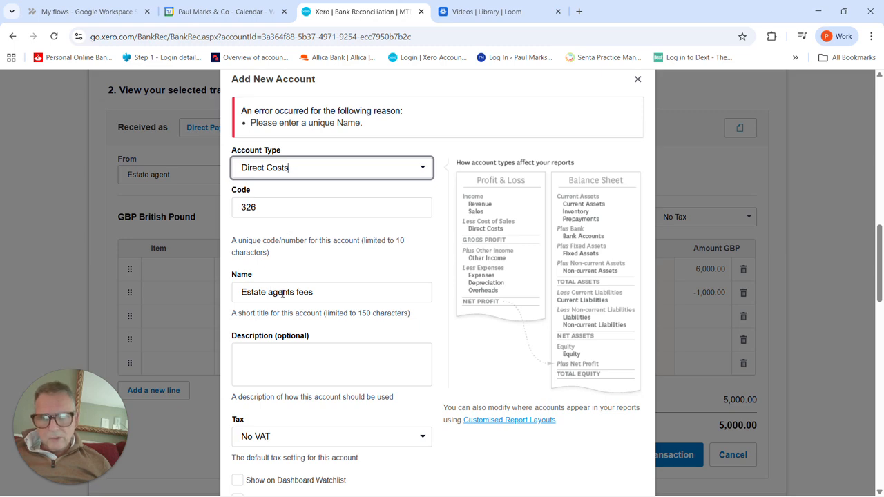
{"action": "scroll", "coordinate": [284, 293], "scroll_direction": "down", "scroll_amount": 2}
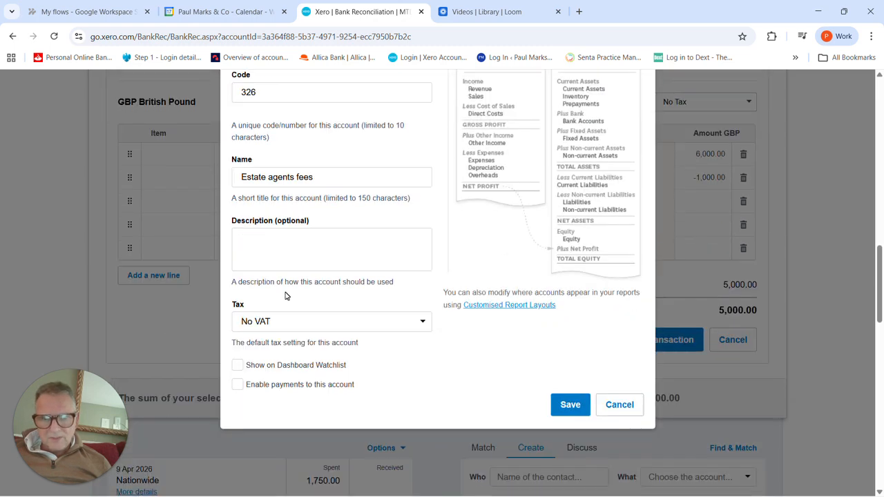
{"action": "left_click", "coordinate": [563, 408]}
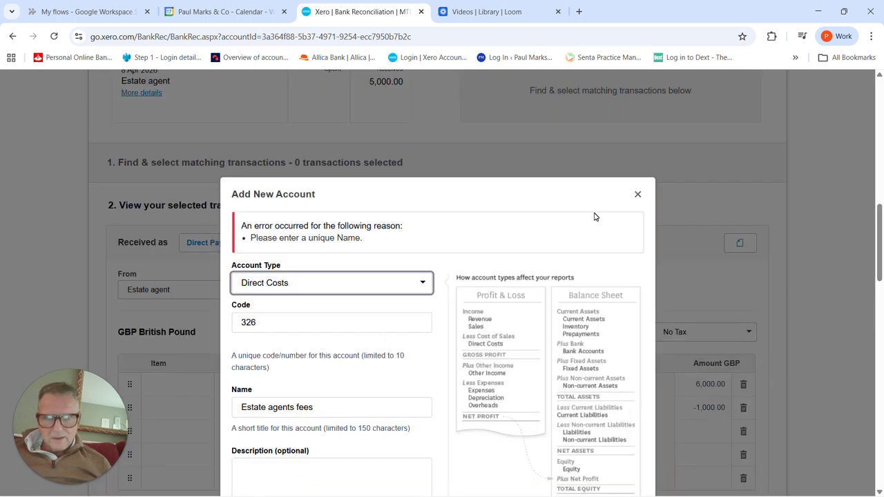
{"action": "left_click", "coordinate": [640, 196]}
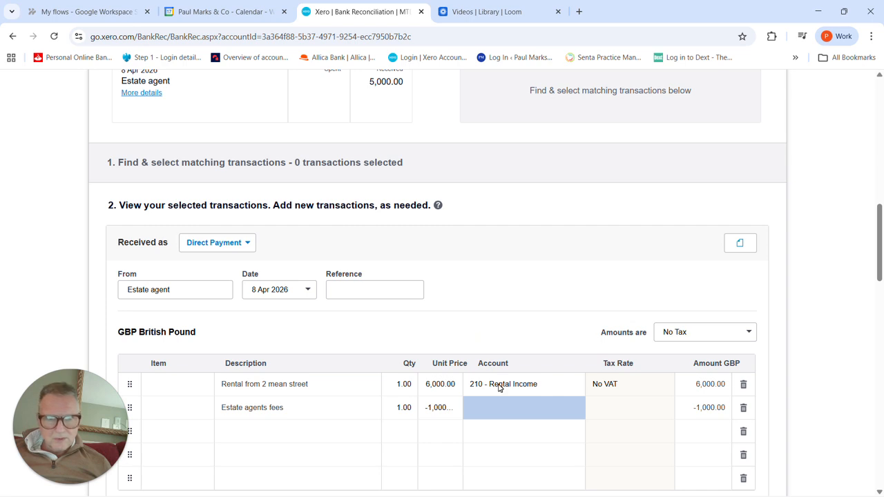
Step: Assign the Estate agents fees line to the existing account 312 - Estate agents fees
{"action": "left_click", "coordinate": [504, 408]}
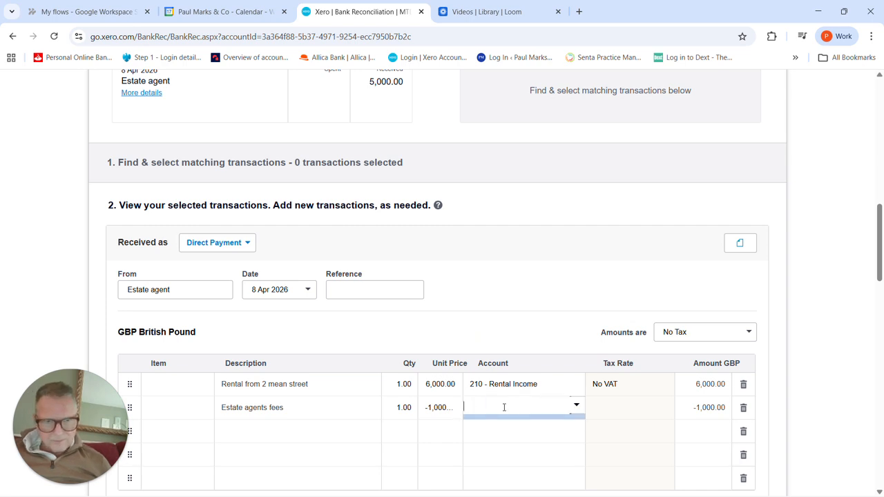
{"action": "type", "text": "est"}
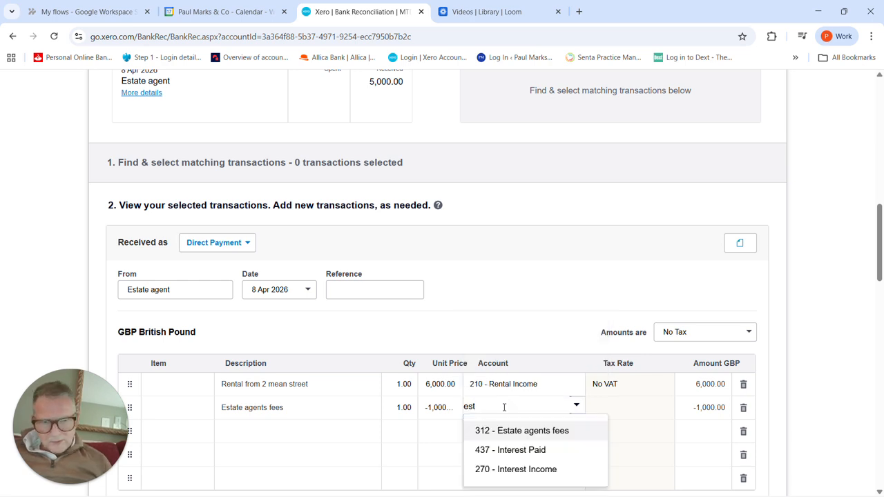
{"action": "left_click", "coordinate": [522, 432]}
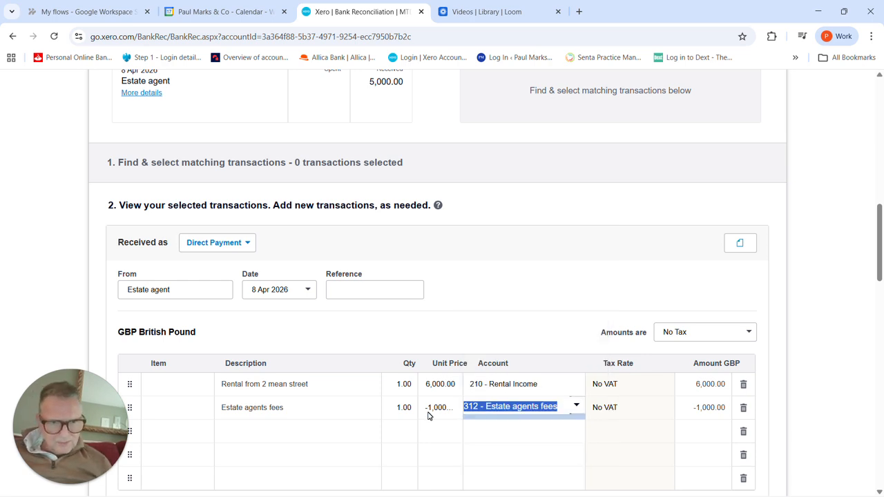
{"action": "scroll", "coordinate": [369, 419], "scroll_direction": "down", "scroll_amount": 1}
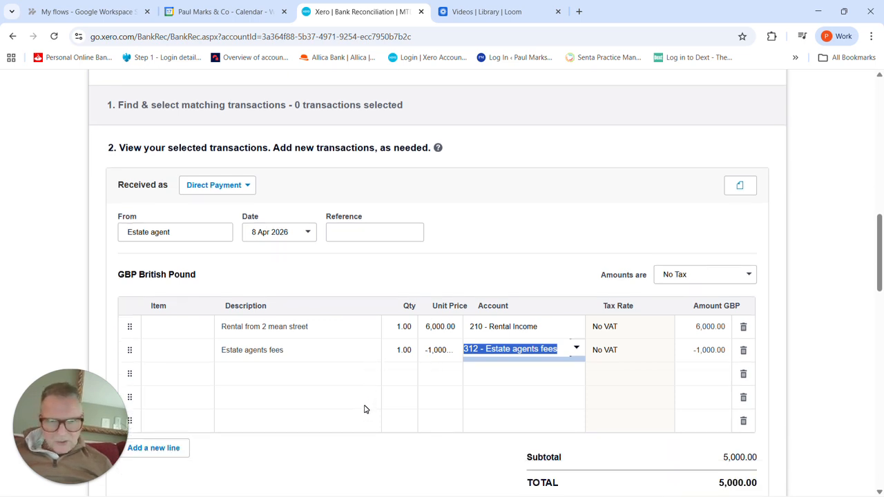
{"action": "scroll", "coordinate": [365, 410], "scroll_direction": "down", "scroll_amount": 1}
{"action": "key", "text": "Tab"}
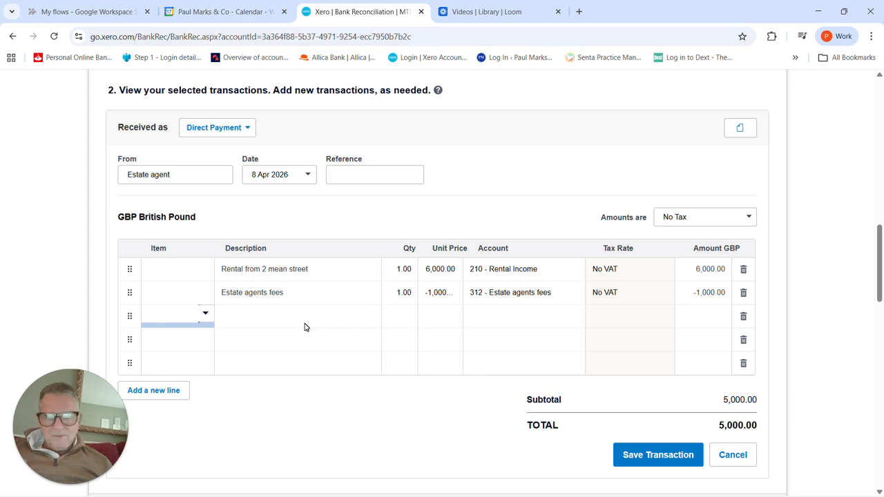
{"action": "scroll", "coordinate": [402, 337], "scroll_direction": "up", "scroll_amount": 5}
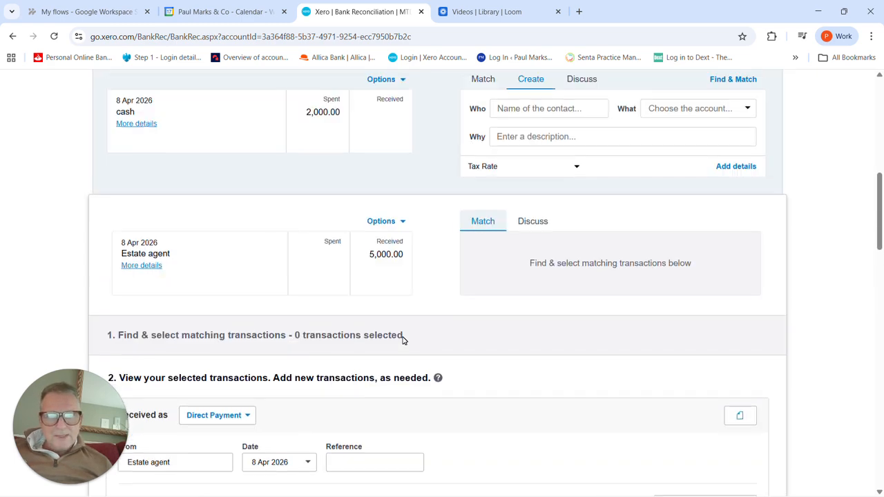
{"action": "scroll", "coordinate": [402, 336], "scroll_direction": "down", "scroll_amount": 5}
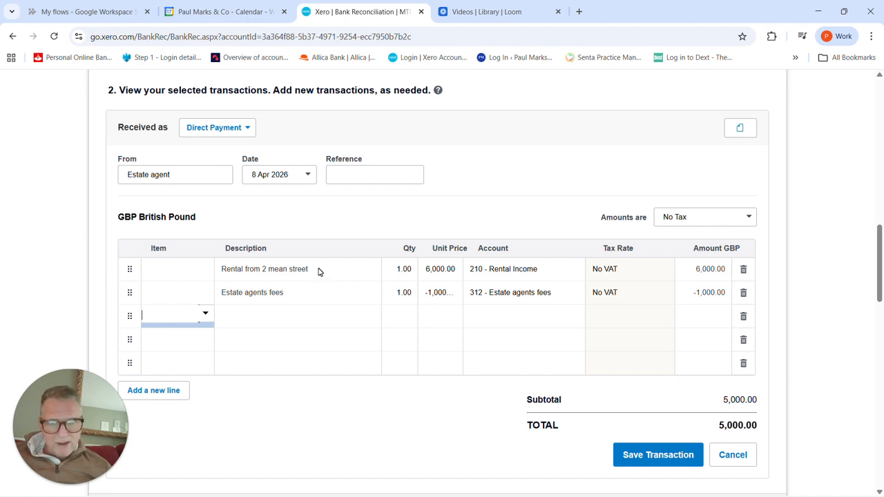
{"action": "left_click", "coordinate": [316, 293]}
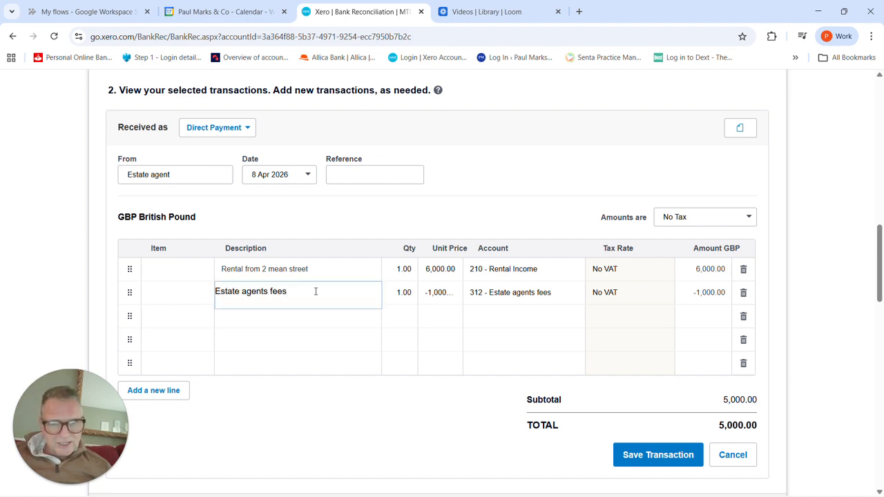
{"action": "left_click", "coordinate": [309, 320]}
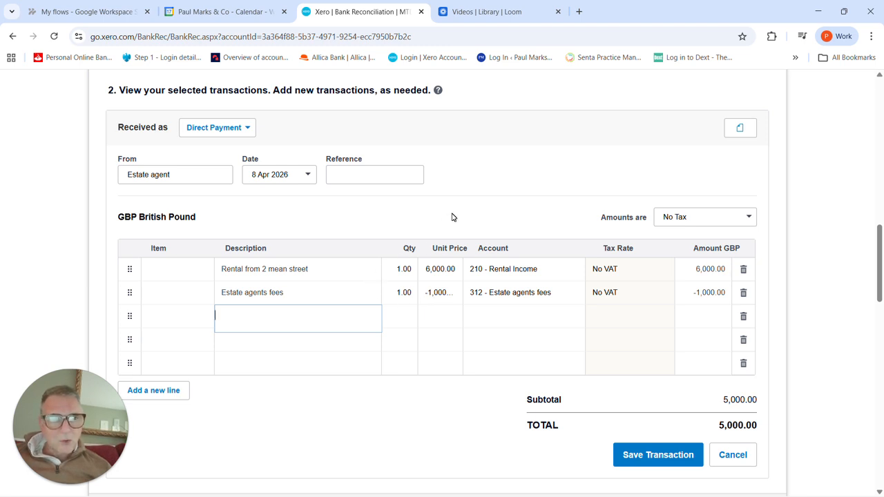
Step: Open the file upload for the transaction's related files and close it without attaching anything
{"action": "left_click", "coordinate": [738, 131]}
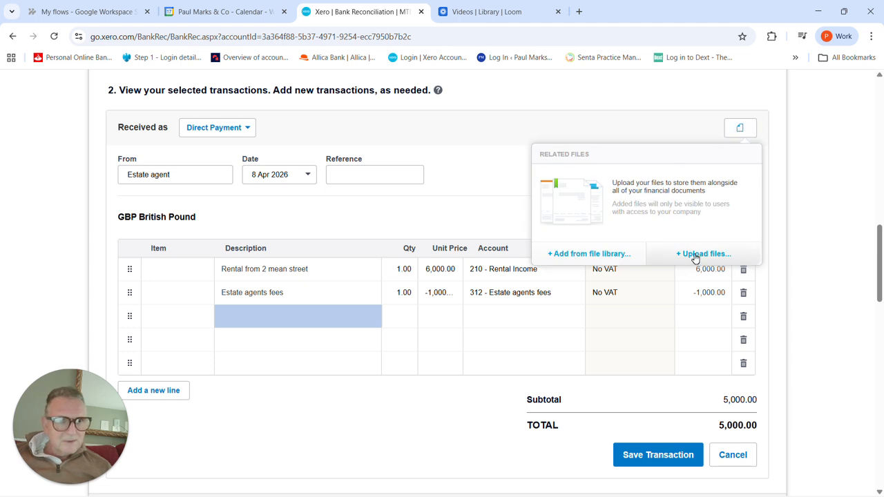
{"action": "left_click", "coordinate": [696, 255]}
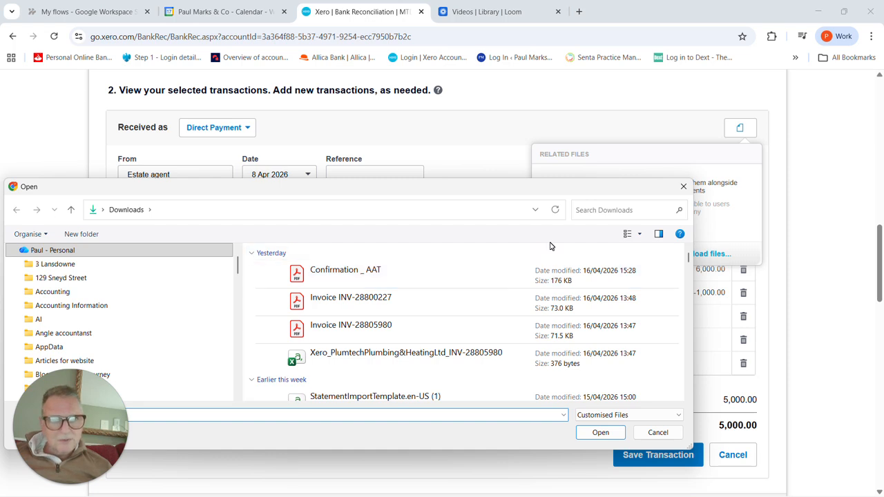
{"action": "left_click", "coordinate": [683, 187]}
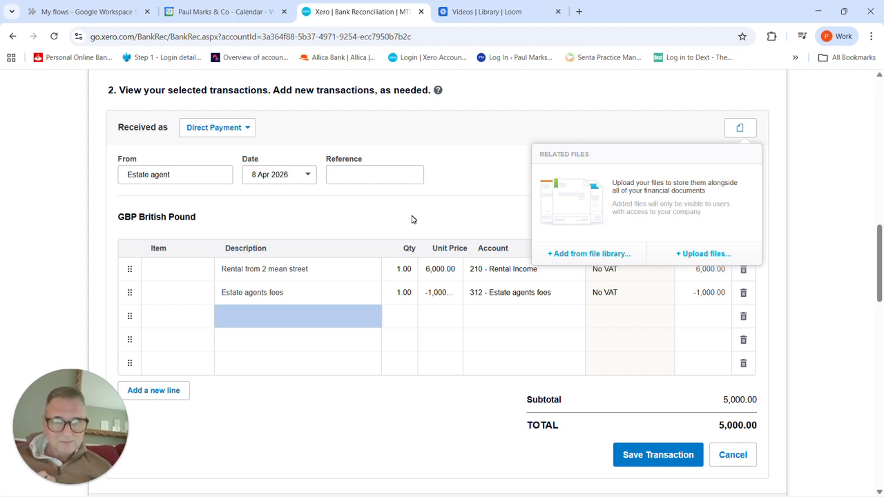
{"action": "left_click", "coordinate": [411, 220]}
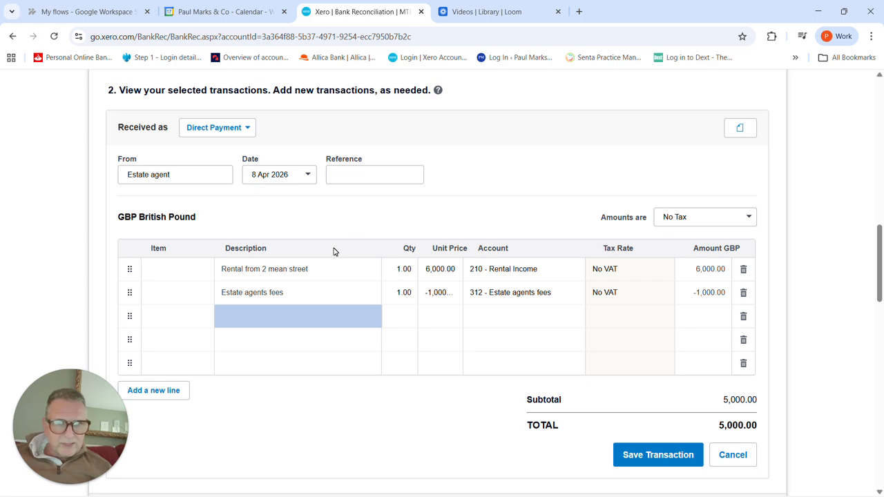
Step: Save the two-line Estate agent transaction and reconcile it with the 8 April 2026 bank receipt
{"action": "left_click", "coordinate": [326, 291]}
{"action": "scroll", "coordinate": [405, 240], "scroll_direction": "up", "scroll_amount": 5}
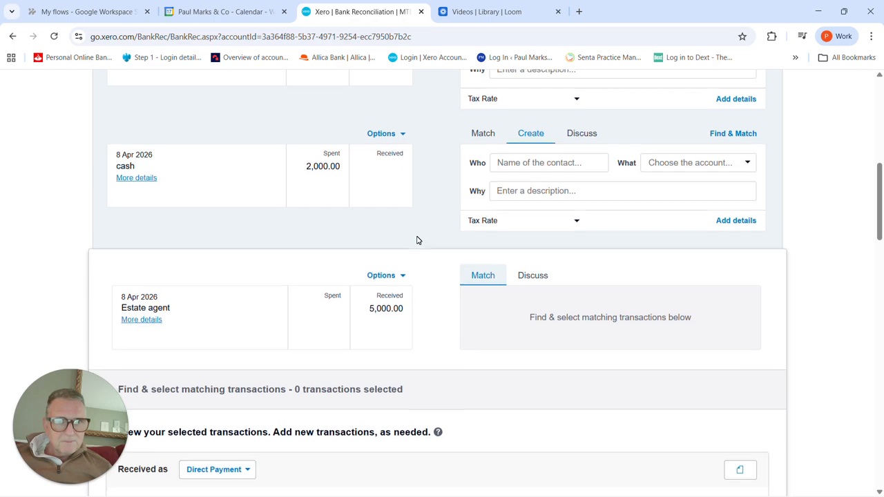
{"action": "scroll", "coordinate": [416, 238], "scroll_direction": "down", "scroll_amount": 6}
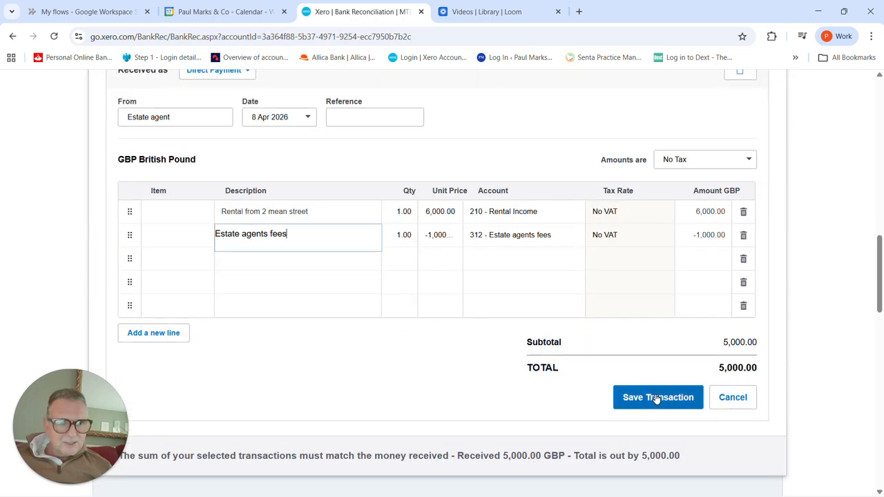
{"action": "left_click", "coordinate": [655, 397]}
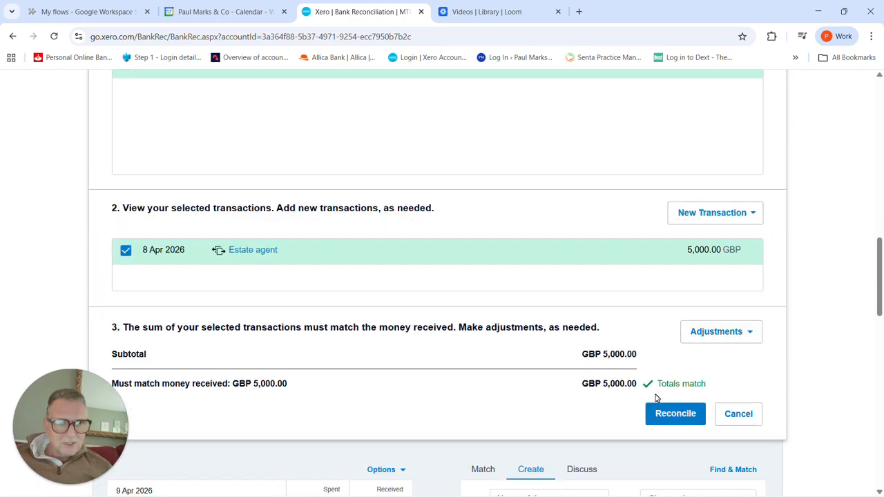
{"action": "scroll", "coordinate": [565, 302], "scroll_direction": "up", "scroll_amount": 3}
{"action": "scroll", "coordinate": [566, 303], "scroll_direction": "up", "scroll_amount": 2}
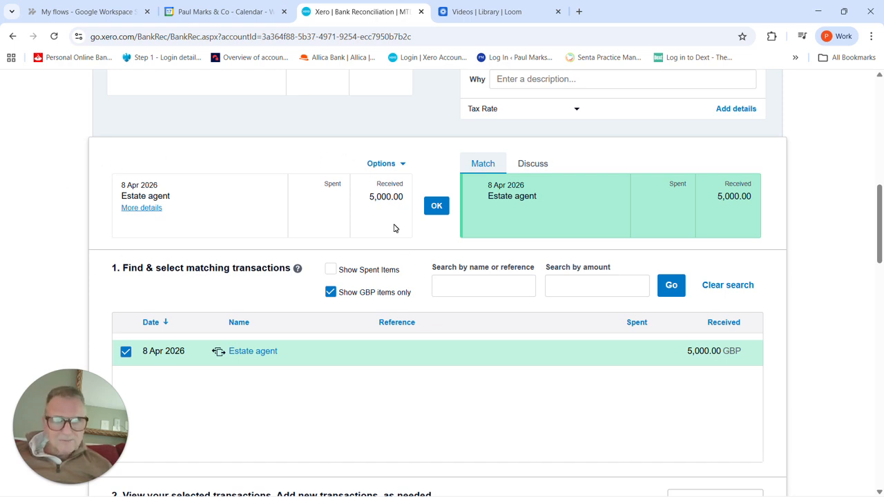
{"action": "left_click", "coordinate": [437, 209]}
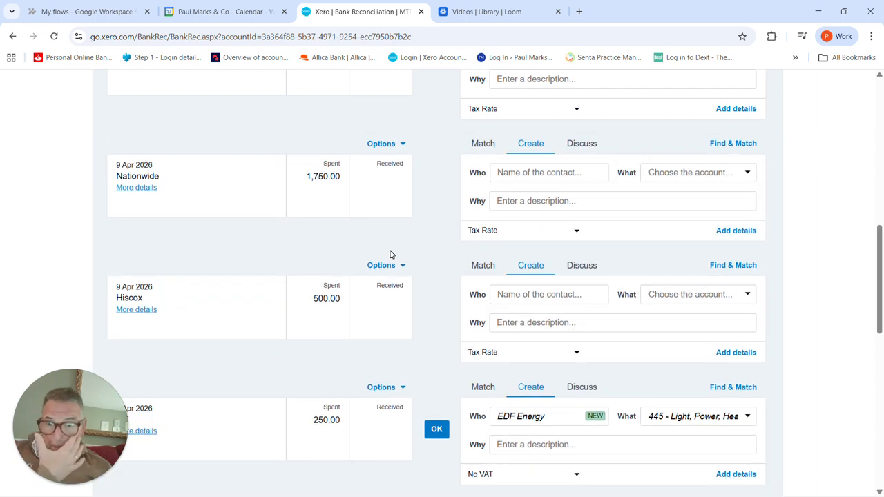
Step: Run the Profit and Loss report for this quarter, 1 Apr 2026 to 30 Jun 2026
{"action": "scroll", "coordinate": [390, 254], "scroll_direction": "up", "scroll_amount": 10}
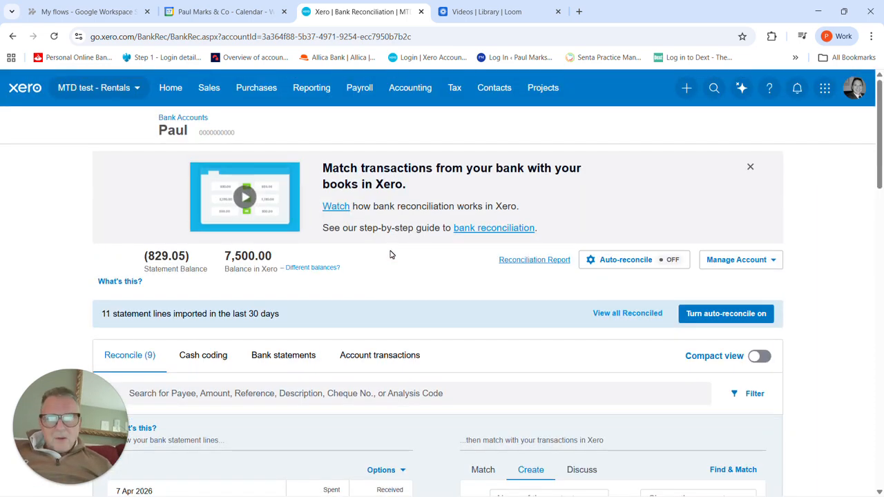
{"action": "left_click", "coordinate": [311, 87]}
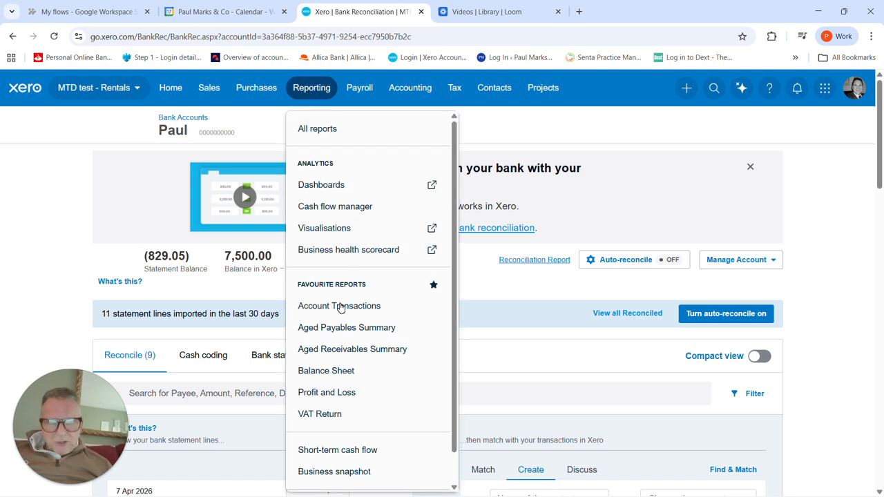
{"action": "left_click", "coordinate": [341, 394]}
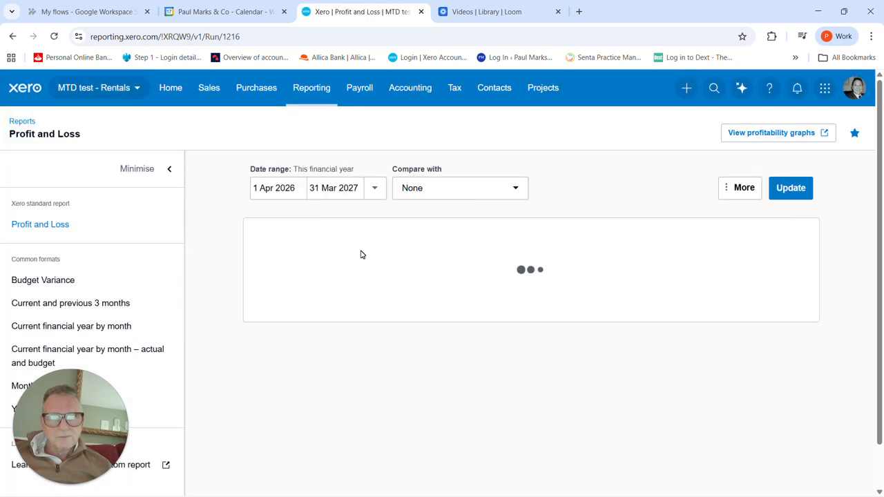
{"action": "left_click", "coordinate": [373, 192]}
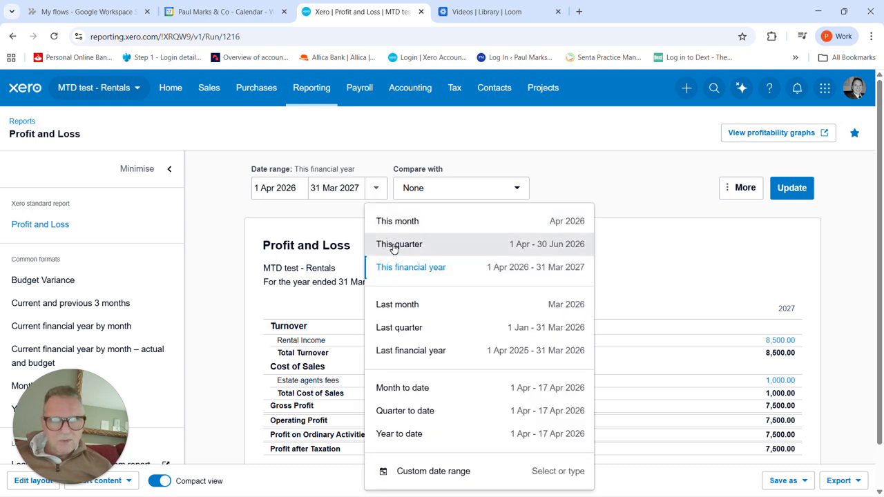
{"action": "left_click", "coordinate": [394, 246]}
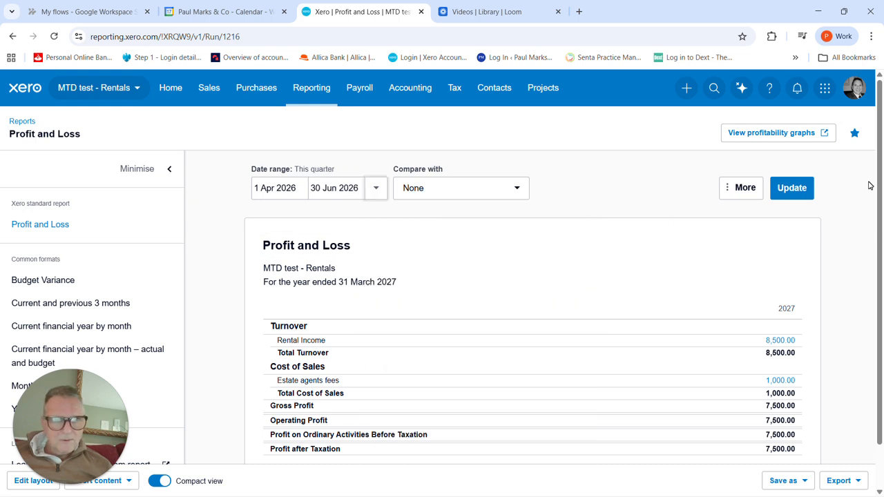
{"action": "left_click", "coordinate": [802, 193]}
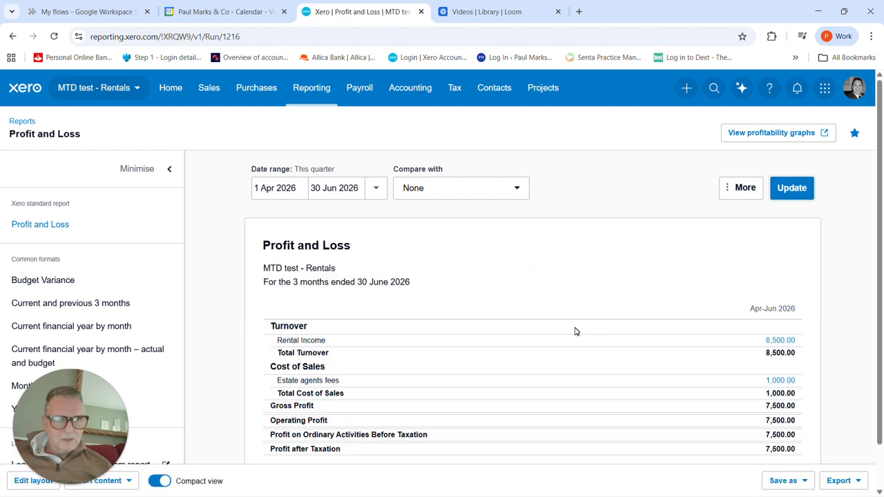
Step: View the transactions behind the Rental Income figure, return to the Profit and Loss report and review it
{"action": "scroll", "coordinate": [576, 332], "scroll_direction": "down", "scroll_amount": 1}
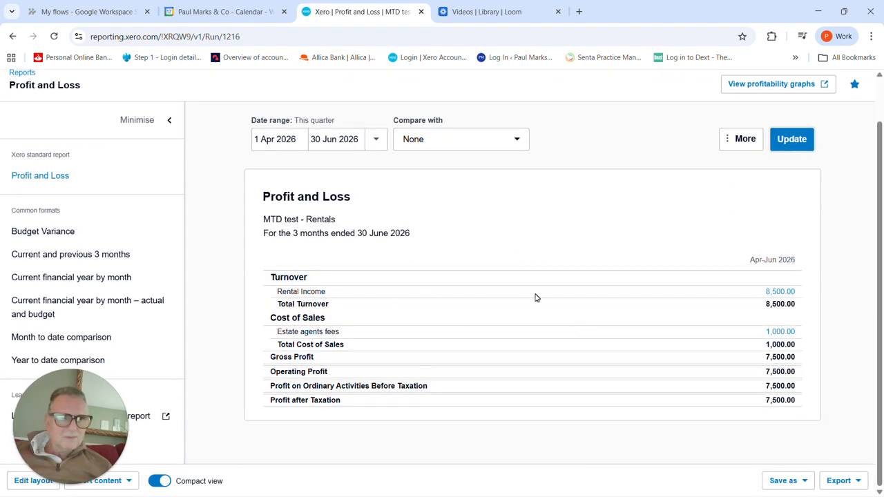
{"action": "left_click", "coordinate": [781, 294]}
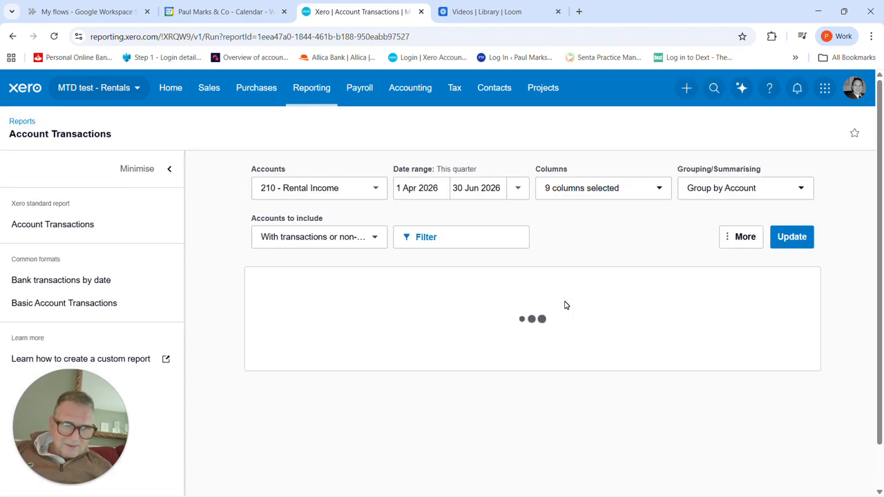
{"action": "scroll", "coordinate": [504, 314], "scroll_direction": "down", "scroll_amount": 1}
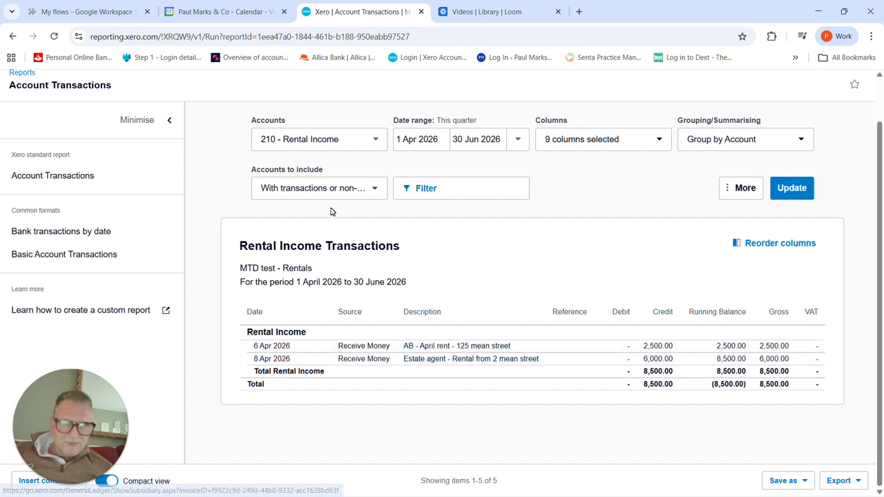
{"action": "left_click", "coordinate": [13, 36]}
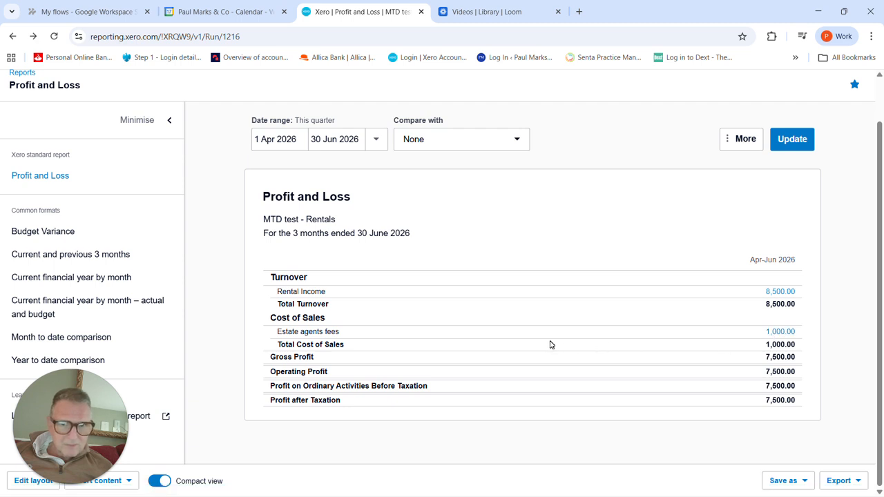
{"action": "scroll", "coordinate": [551, 345], "scroll_direction": "up", "scroll_amount": 1}
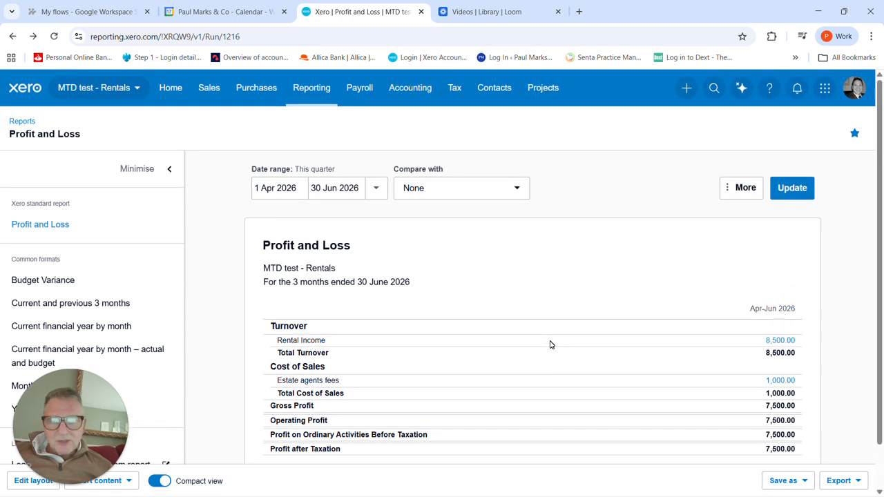
{"action": "scroll", "coordinate": [622, 405], "scroll_direction": "down", "scroll_amount": 1}
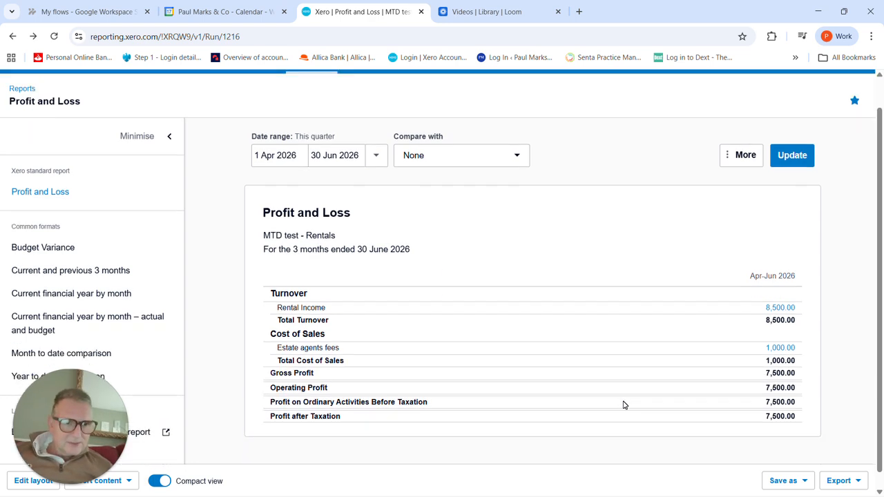
{"action": "scroll", "coordinate": [440, 318], "scroll_direction": "up", "scroll_amount": 1}
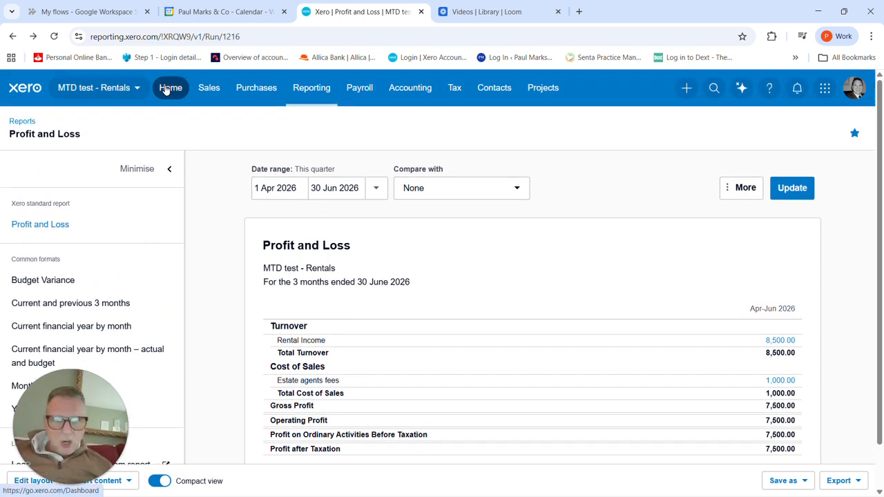
Step: Reopen the bank account's reconciliation from the homepage and review the remaining unreconciled statement lines
{"action": "left_click", "coordinate": [166, 90]}
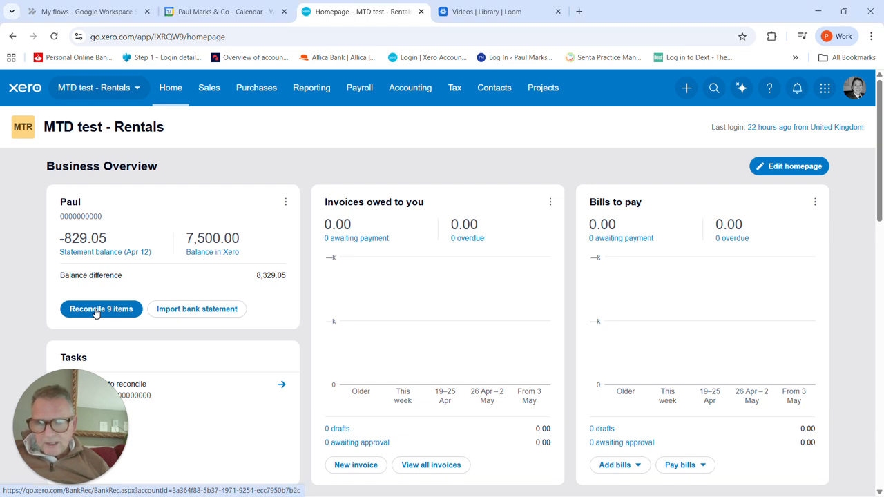
{"action": "left_click", "coordinate": [96, 311]}
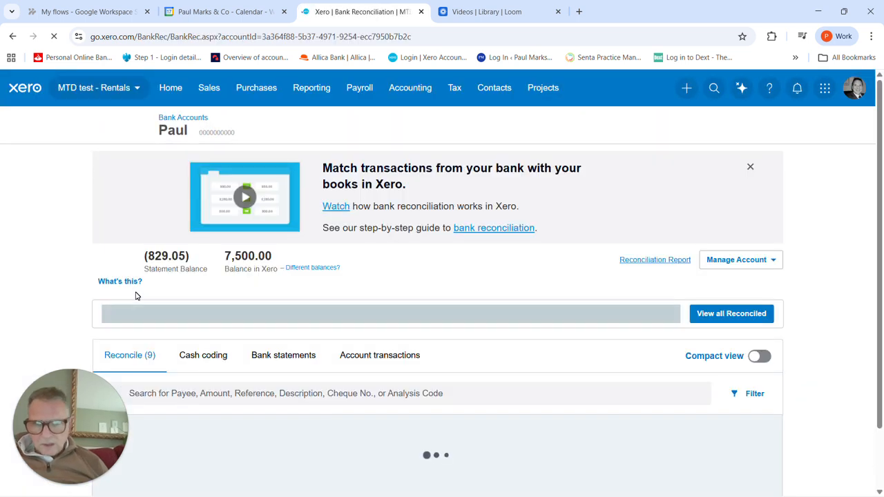
{"action": "scroll", "coordinate": [180, 295], "scroll_direction": "down", "scroll_amount": 1}
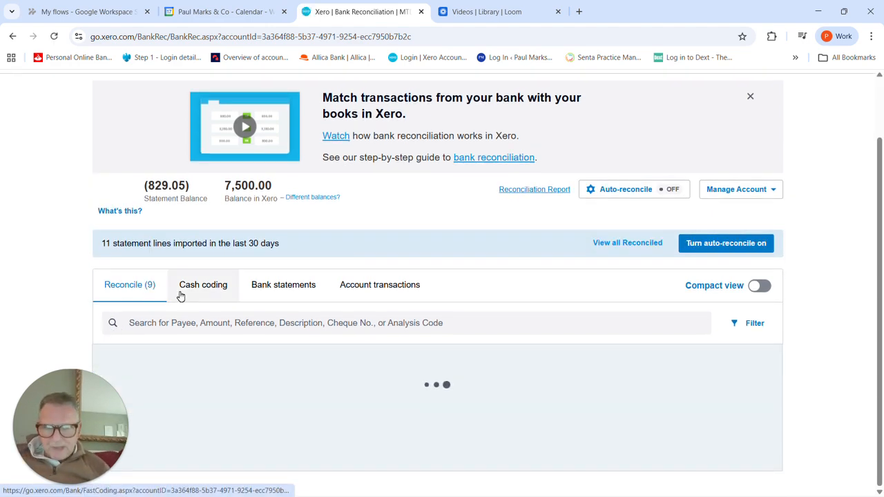
{"action": "scroll", "coordinate": [184, 300], "scroll_direction": "down", "scroll_amount": 1}
{"action": "scroll", "coordinate": [187, 302], "scroll_direction": "down", "scroll_amount": 3}
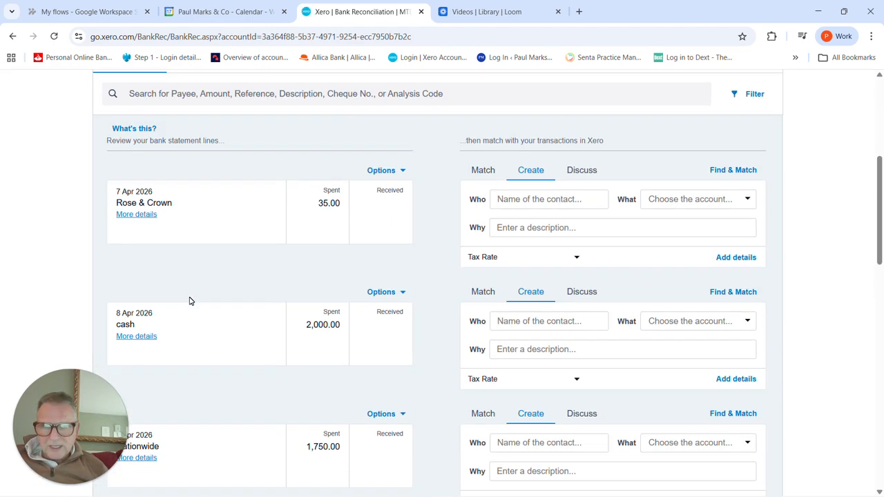
{"action": "scroll", "coordinate": [147, 331], "scroll_direction": "down", "scroll_amount": 3}
{"action": "scroll", "coordinate": [152, 320], "scroll_direction": "up", "scroll_amount": 2}
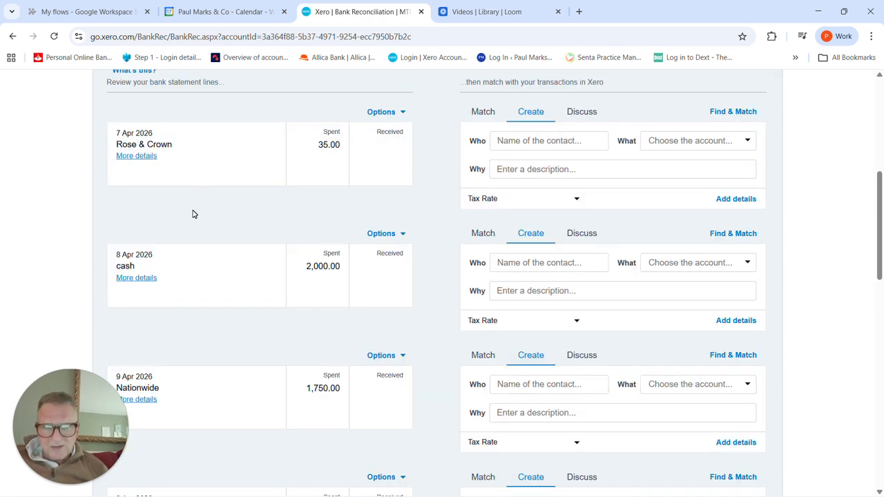
{"action": "scroll", "coordinate": [193, 214], "scroll_direction": "down", "scroll_amount": 8}
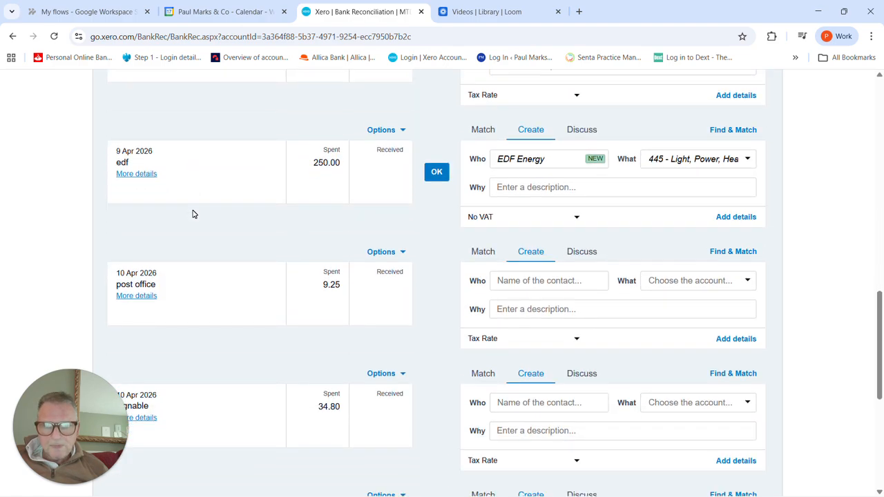
{"action": "scroll", "coordinate": [193, 214], "scroll_direction": "down", "scroll_amount": 5}
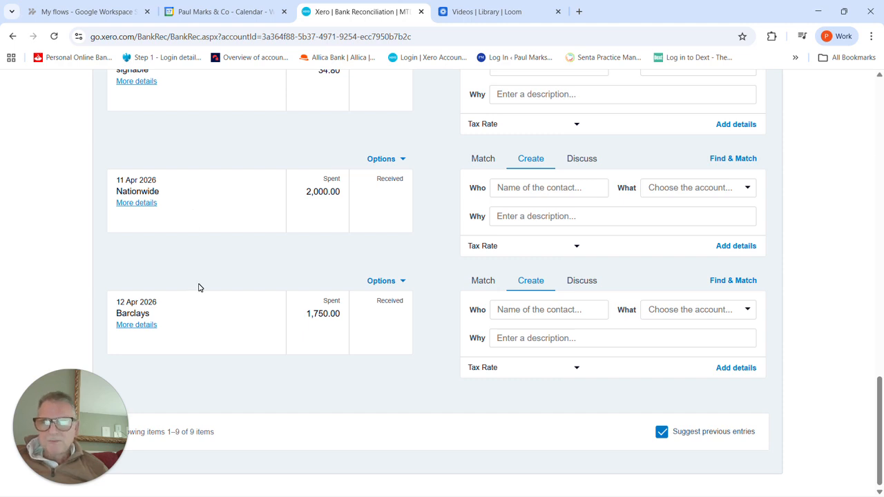
{"action": "scroll", "coordinate": [199, 287], "scroll_direction": "up", "scroll_amount": 2}
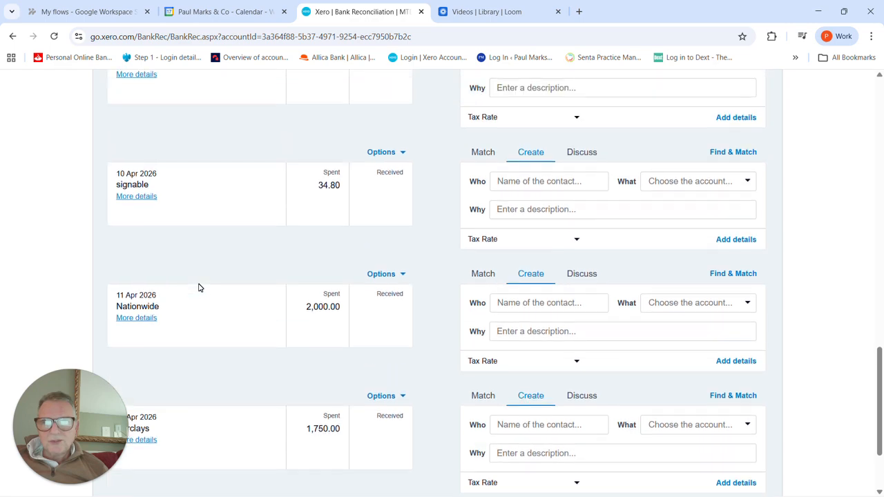
{"action": "scroll", "coordinate": [199, 287], "scroll_direction": "up", "scroll_amount": 8}
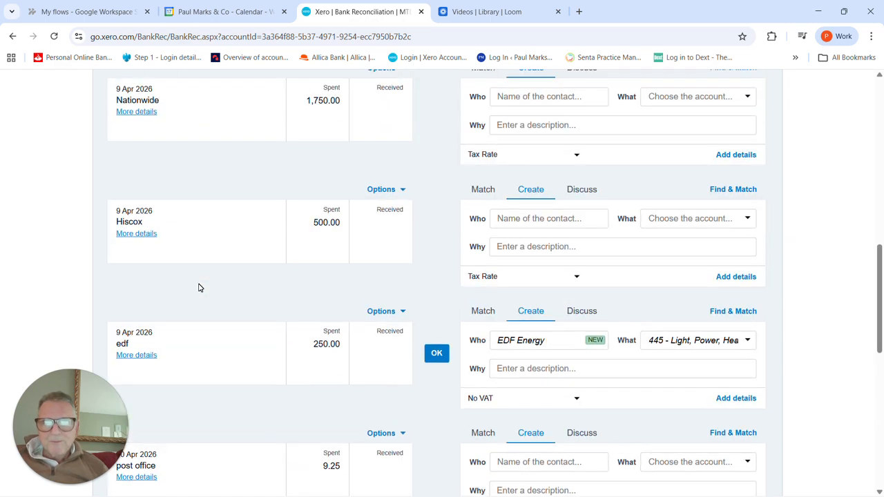
{"action": "scroll", "coordinate": [199, 287], "scroll_direction": "up", "scroll_amount": 4}
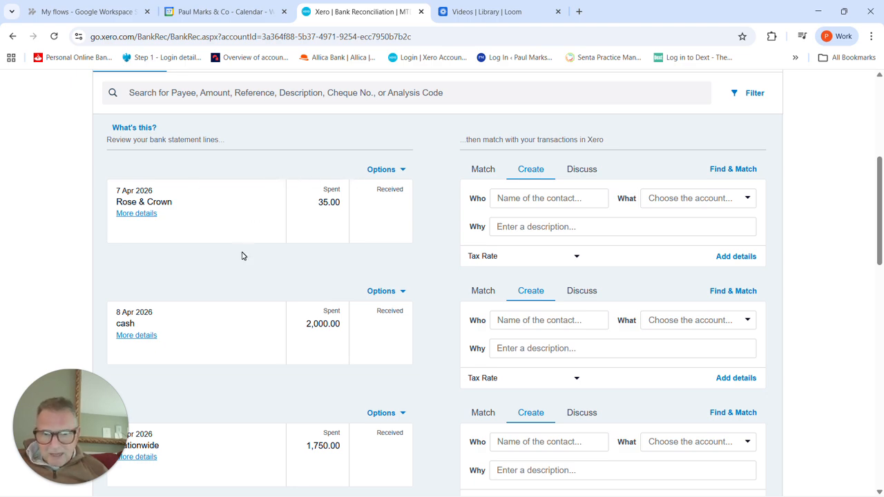
{"action": "scroll", "coordinate": [242, 256], "scroll_direction": "down", "scroll_amount": 2}
{"action": "scroll", "coordinate": [244, 253], "scroll_direction": "up", "scroll_amount": 3}
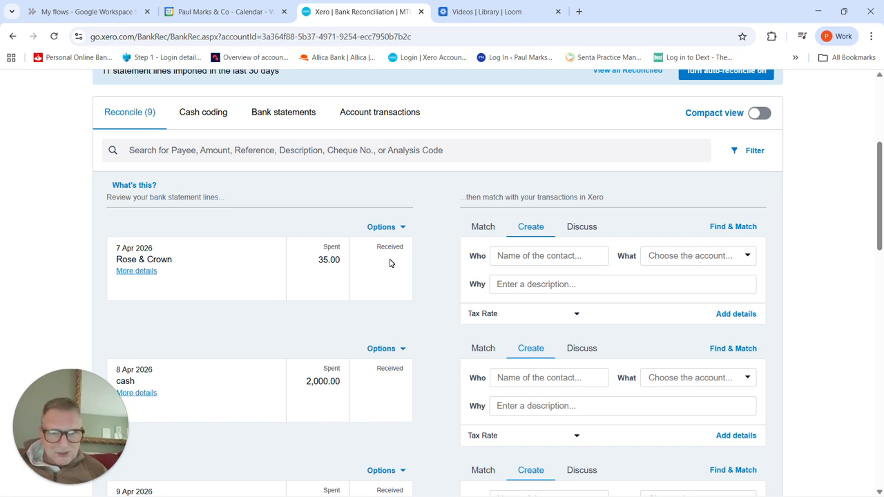
Step: Reconcile the 7 April 2026 Rose & Crown payment with new contact "Rose and crown" and account 980 - Owner A Drawings
{"action": "left_click", "coordinate": [509, 256]}
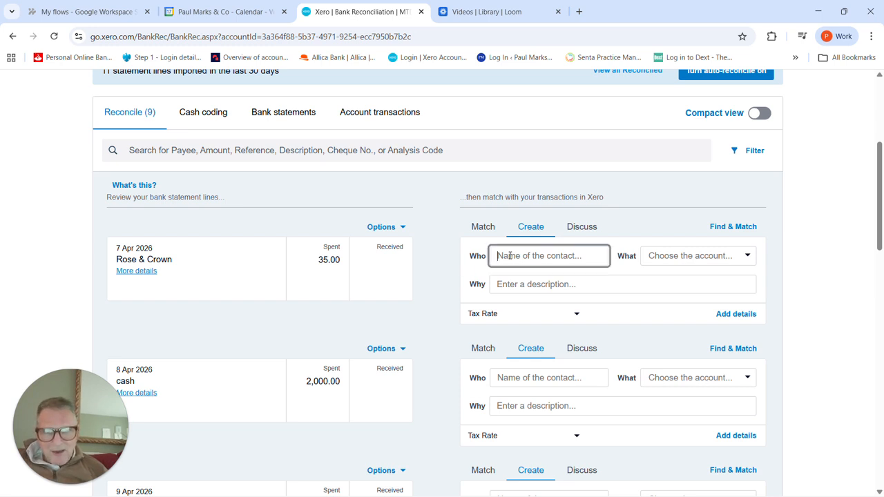
{"action": "type", "text": "Rose and crown"}
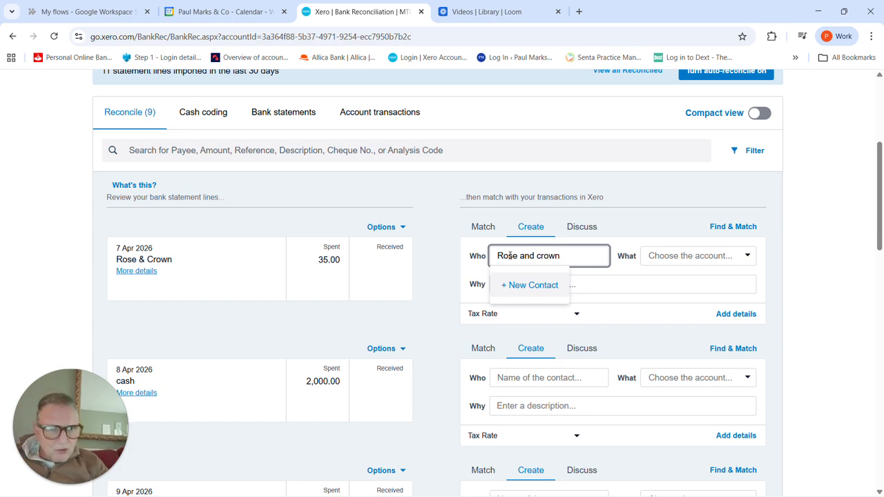
{"action": "key", "text": "Tab"}
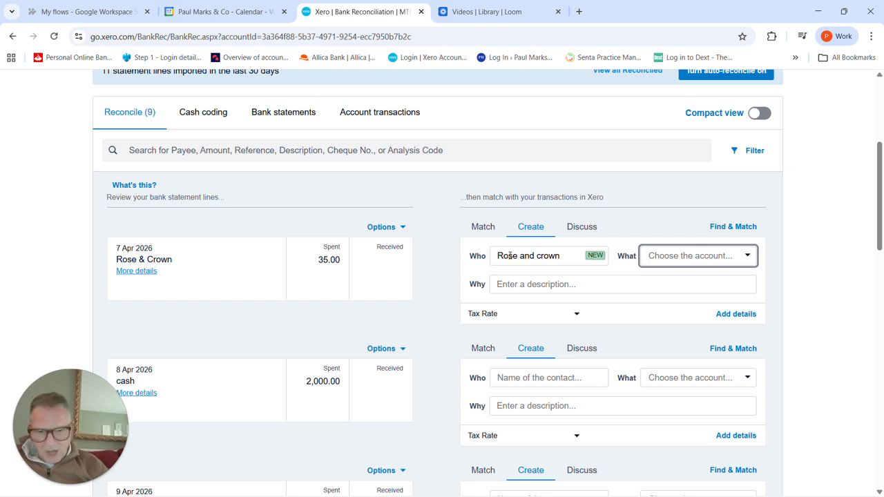
{"action": "type", "text": "c"}
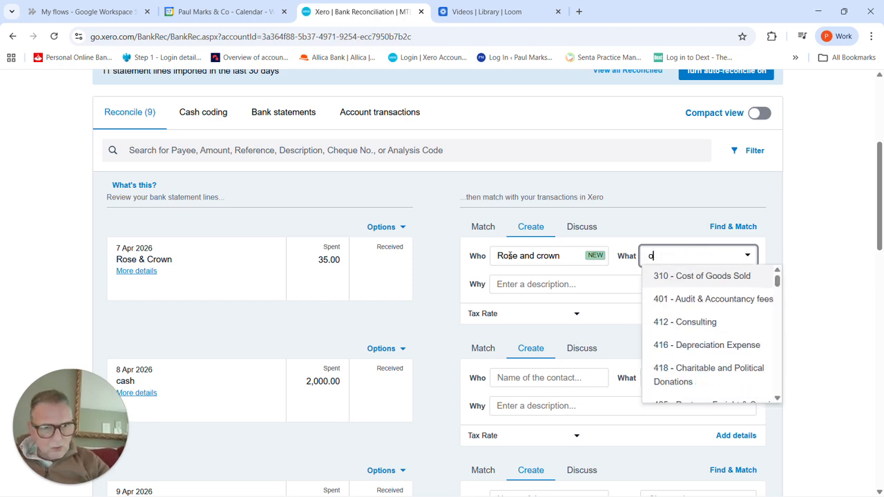
{"action": "type", "text": "wners"}
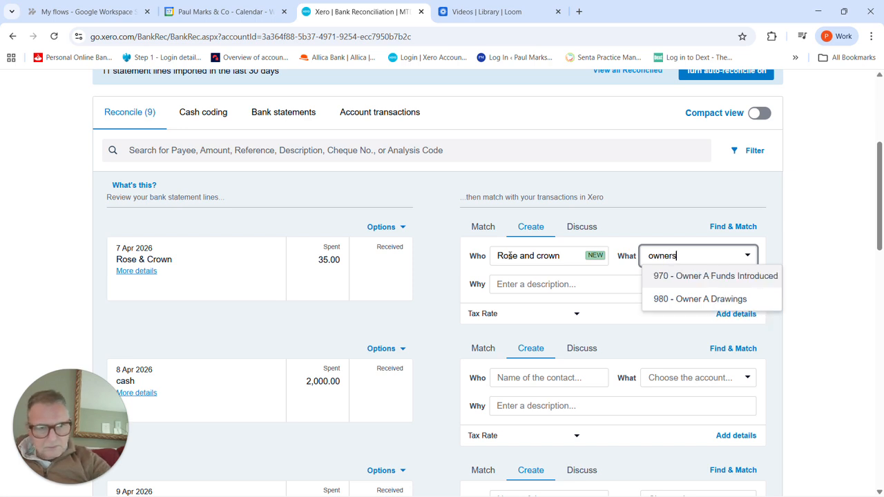
{"action": "key", "text": "BackSpace"}
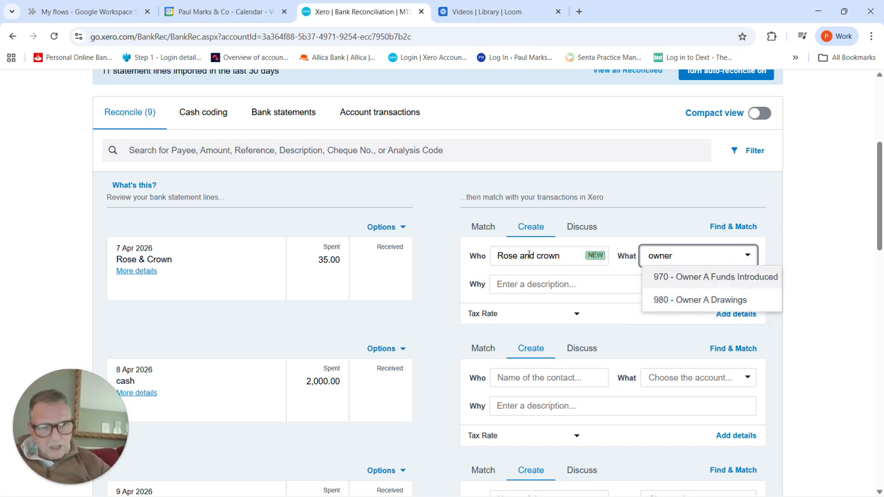
{"action": "left_click", "coordinate": [675, 300]}
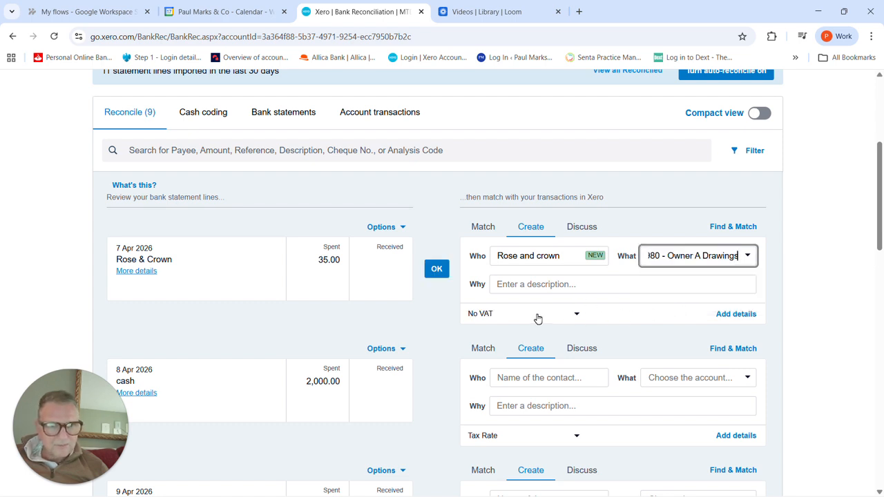
{"action": "left_click", "coordinate": [538, 284]}
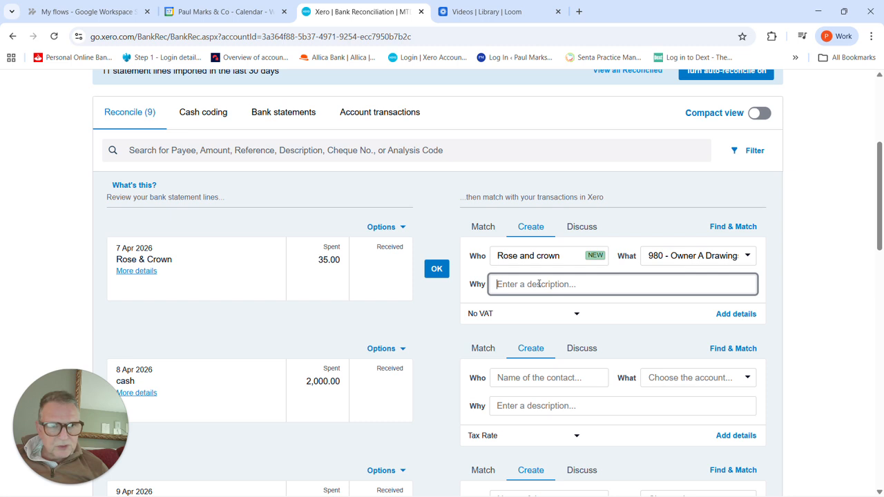
{"action": "left_click", "coordinate": [436, 269]}
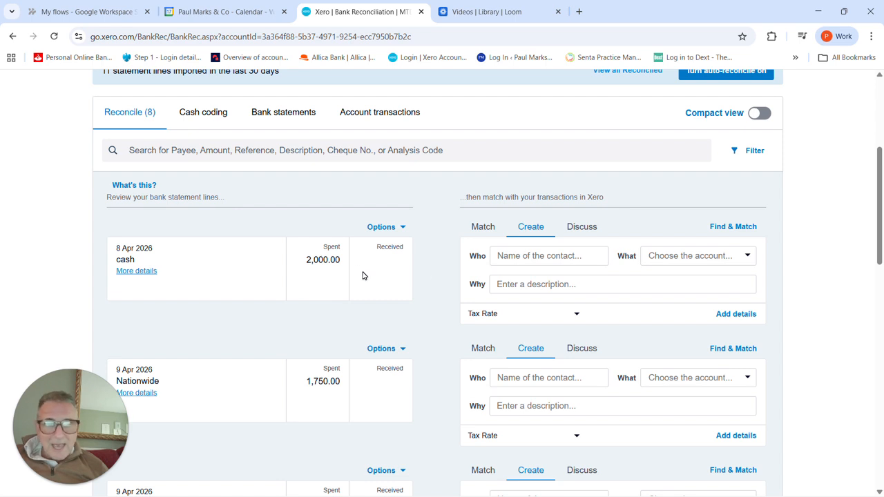
Step: Reconcile the 8 April 2026 cash payment with new contact "cash" and account 980 - Owner A Drawings
{"action": "left_click", "coordinate": [539, 255]}
{"action": "type", "text": "cash"}
{"action": "key", "text": "Tab"}
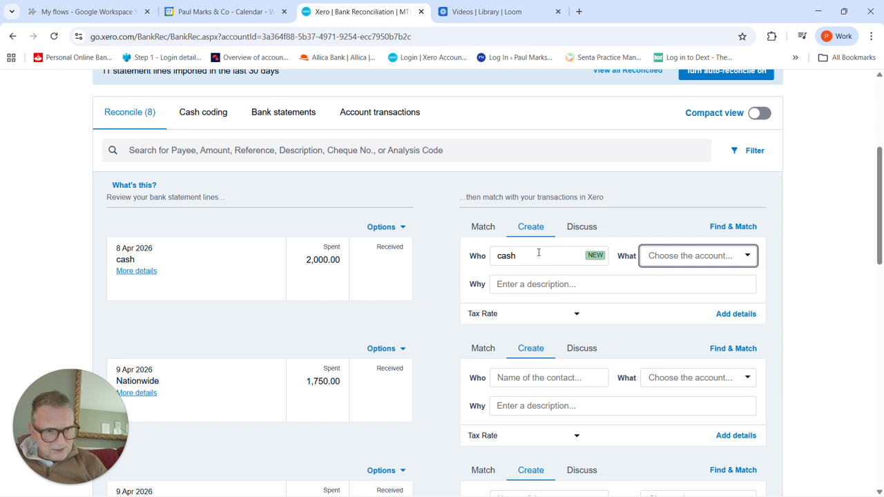
{"action": "type", "text": "980"}
{"action": "key", "text": "Tab"}
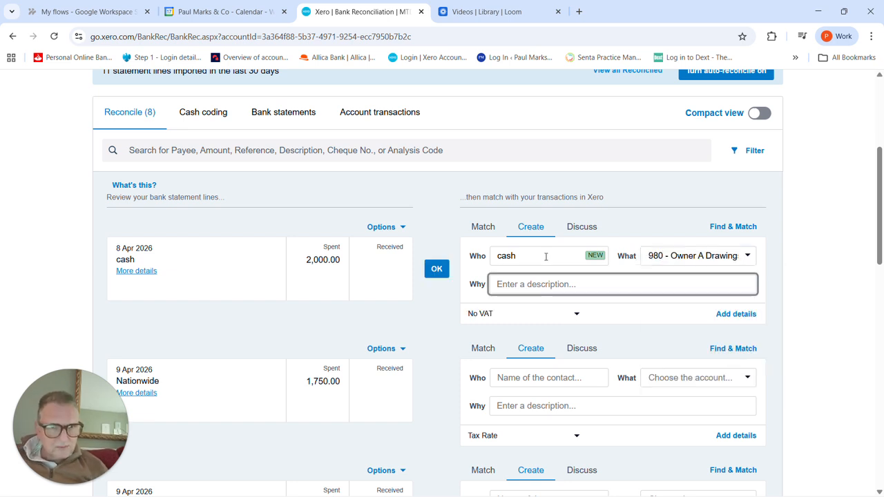
{"action": "left_click", "coordinate": [435, 271]}
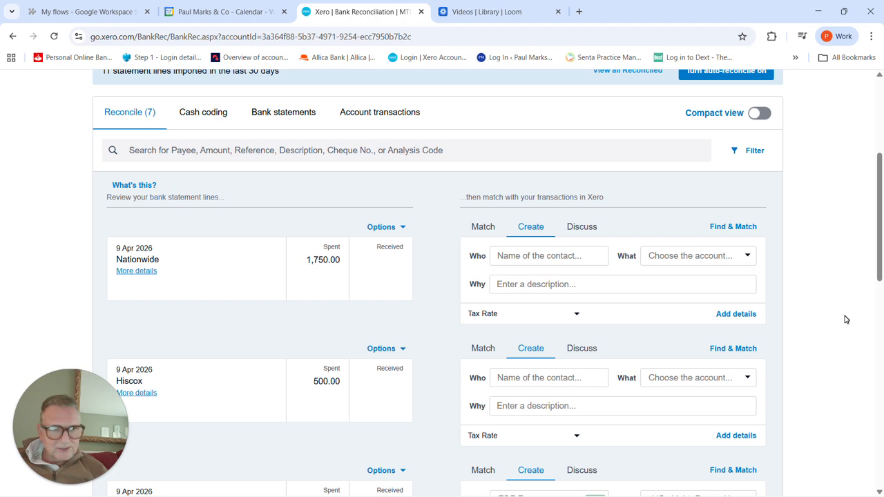
Step: Add details to the 9 April 2026 Nationwide payment, describing its first line as "Interest"
{"action": "left_click", "coordinate": [724, 315]}
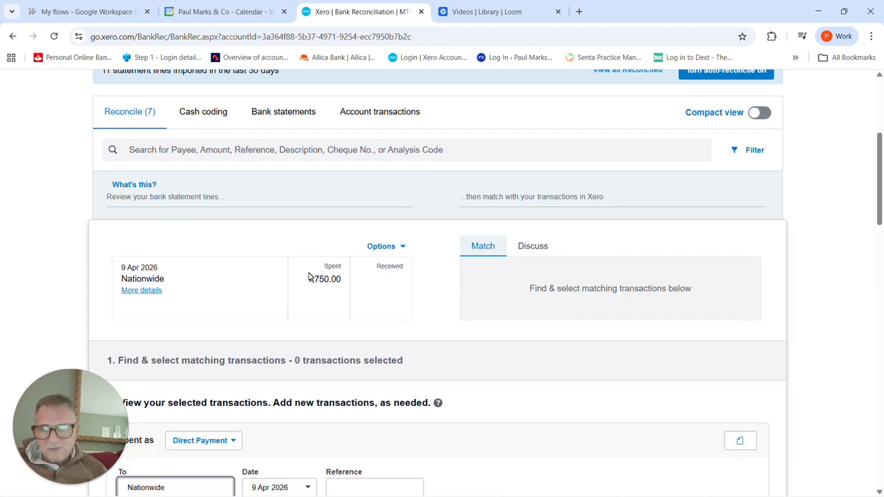
{"action": "scroll", "coordinate": [198, 267], "scroll_direction": "down", "scroll_amount": 2}
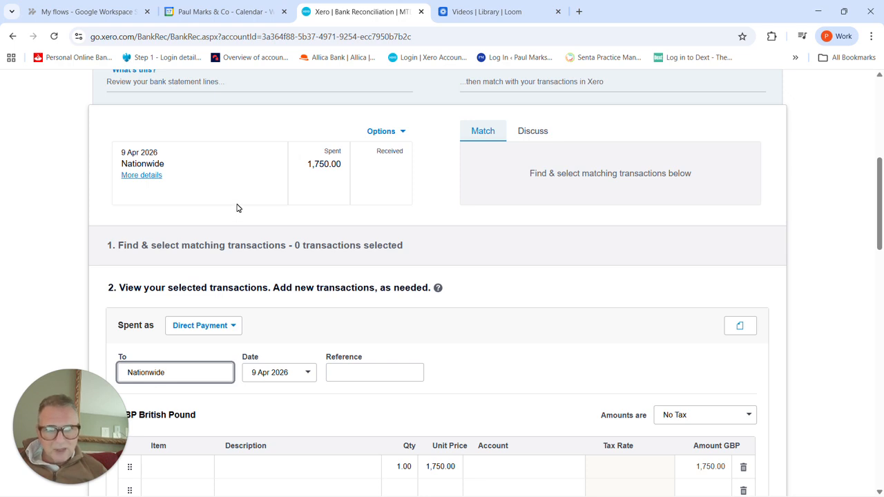
{"action": "scroll", "coordinate": [237, 207], "scroll_direction": "down", "scroll_amount": 2}
{"action": "left_click", "coordinate": [264, 355]}
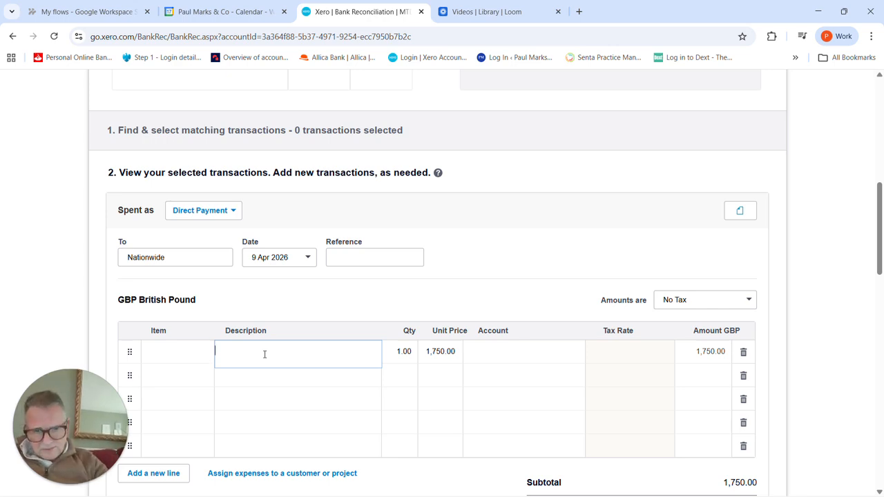
{"action": "type", "text": "Inete"}
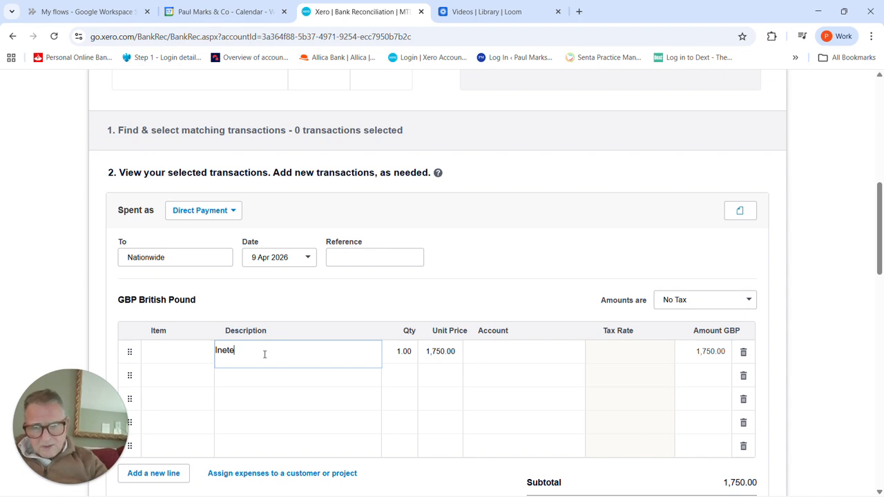
{"action": "key", "text": "BackSpace"}
{"action": "key", "text": "BackSpace"}
{"action": "key", "text": "BackSpace"}
{"action": "type", "text": "t"}
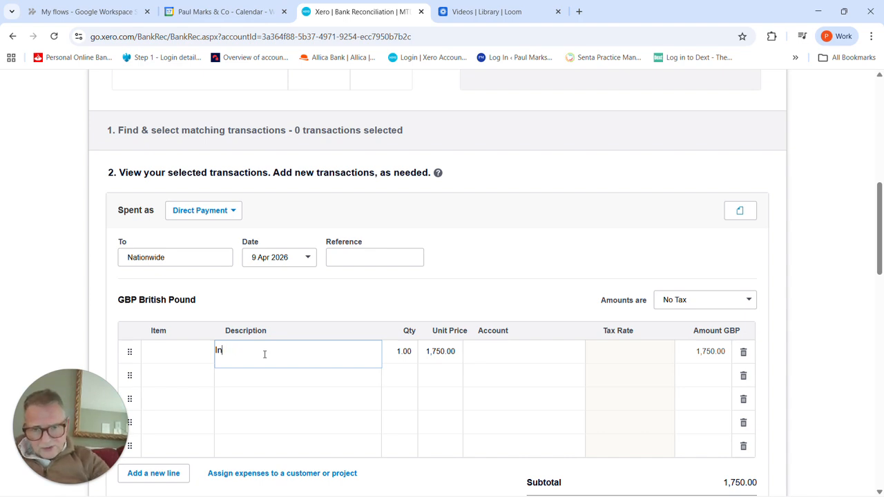
{"action": "type", "text": "erest"}
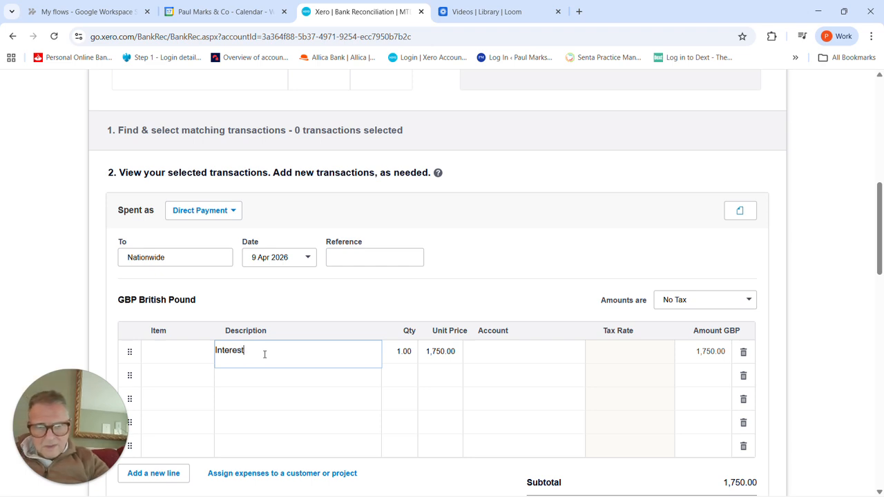
Step: Set the Interest line's unit price to 1,000.00 and its account to 437 - Interest Paid
{"action": "key", "text": "Tab"}
{"action": "key", "text": "Tab"}
{"action": "type", "text": "1000"}
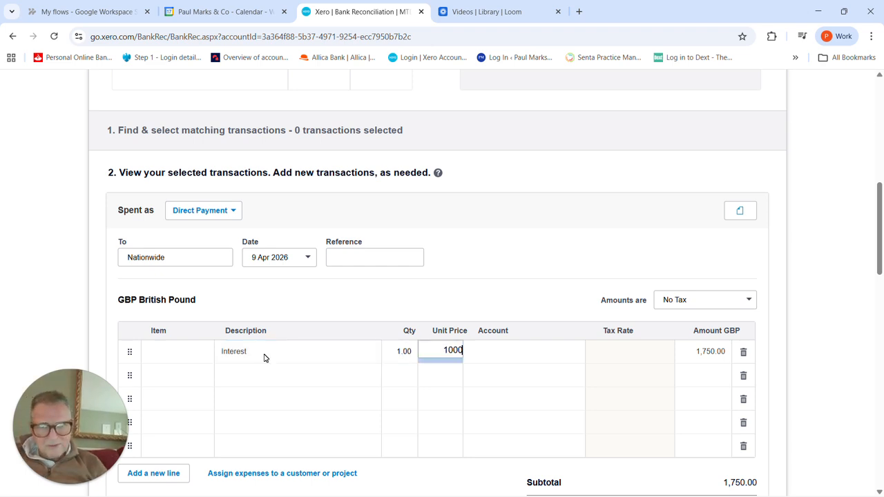
{"action": "key", "text": "Tab"}
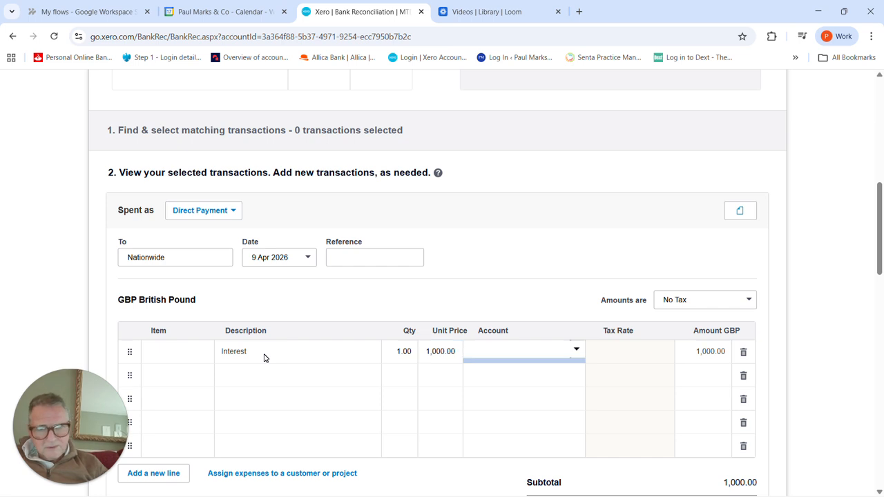
{"action": "type", "text": "inte"}
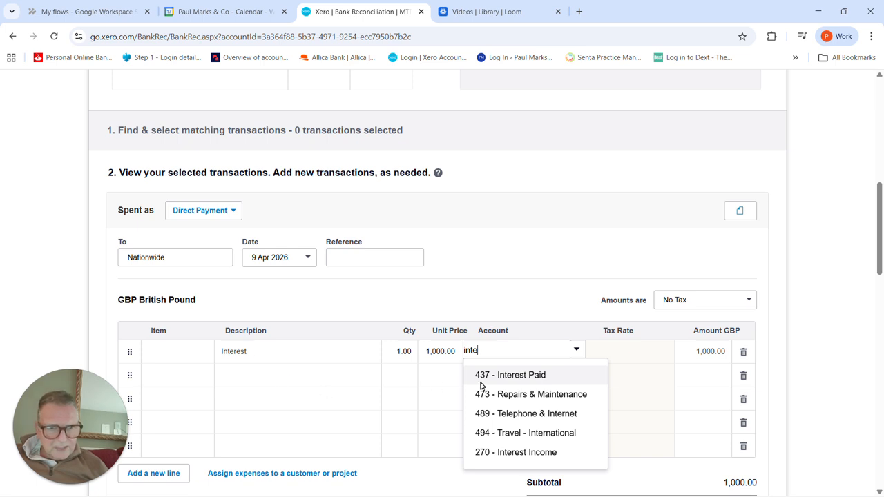
{"action": "left_click", "coordinate": [522, 376]}
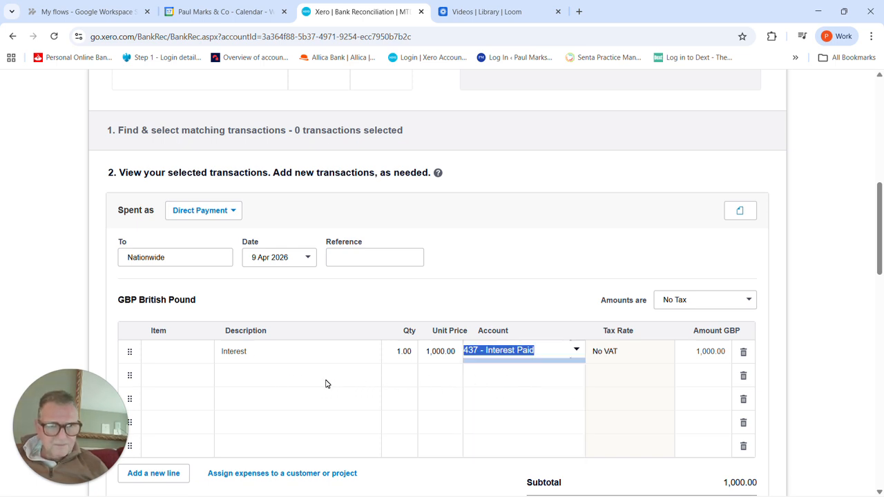
Step: Describe the Nationwide payment's second line as "Mortgage capital repayments"
{"action": "left_click", "coordinate": [258, 375]}
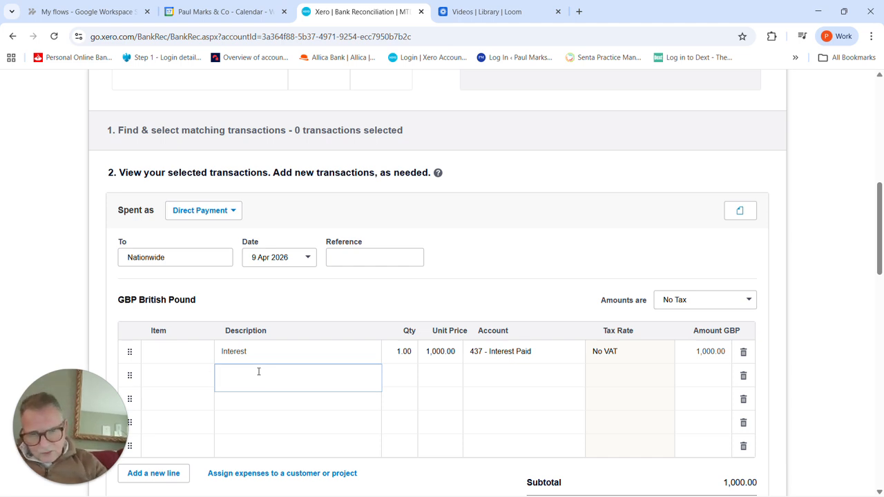
{"action": "type", "text": "M"}
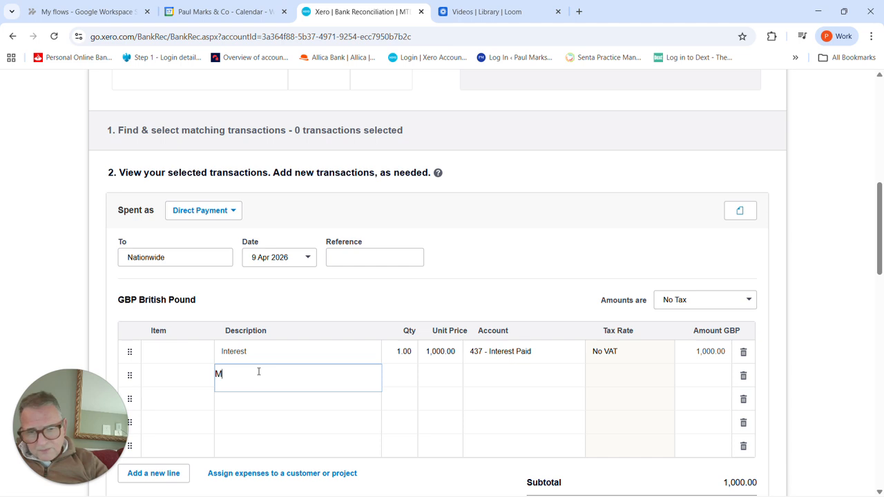
{"action": "type", "text": "or"}
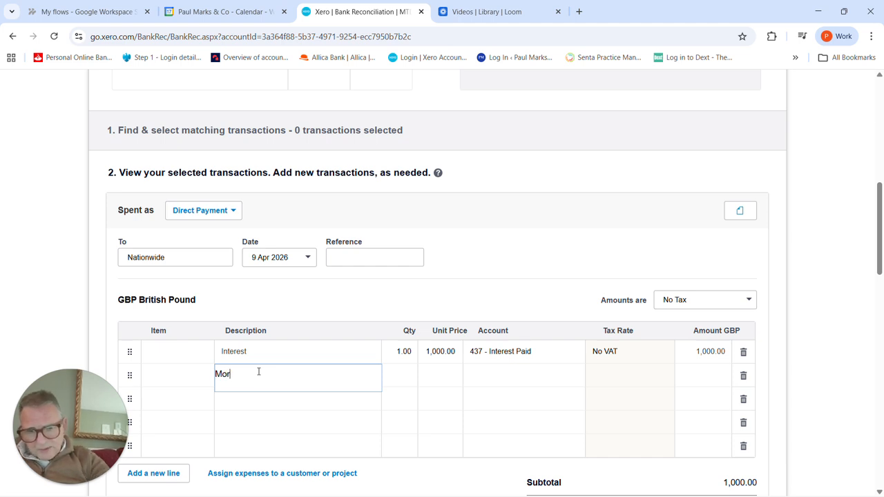
{"action": "type", "text": "tgage capital repayments"}
{"action": "key", "text": "Tab"}
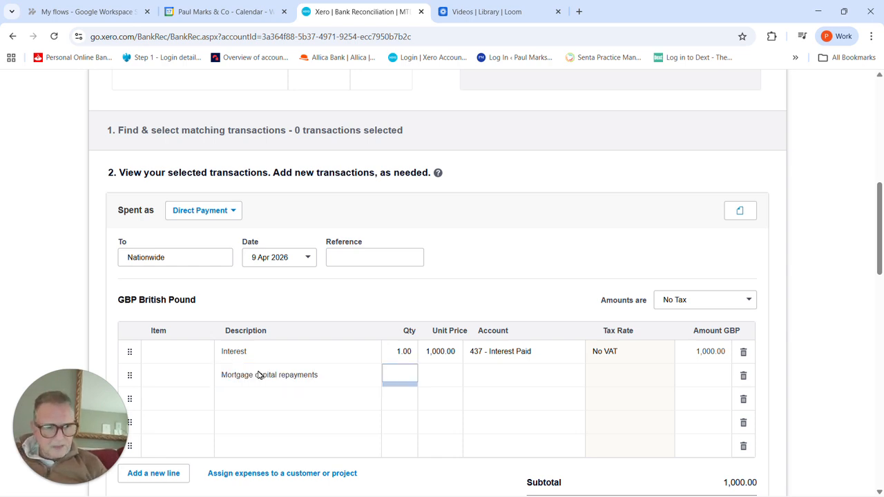
Step: Give the mortgage capital repayments line quantity 1, unit price 750.00 and account 980 - Owner A Drawings
{"action": "type", "text": "1"}
{"action": "key", "text": "Tab"}
{"action": "type", "text": "750"}
{"action": "key", "text": "Tab"}
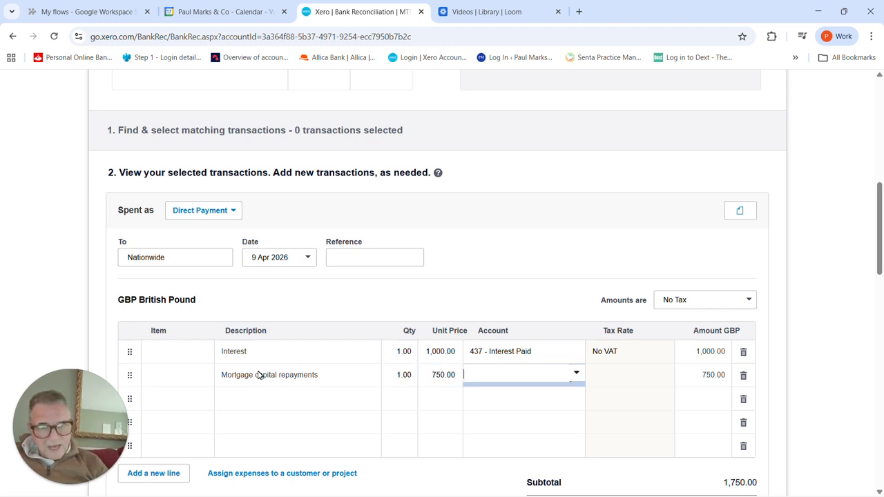
{"action": "type", "text": "980"}
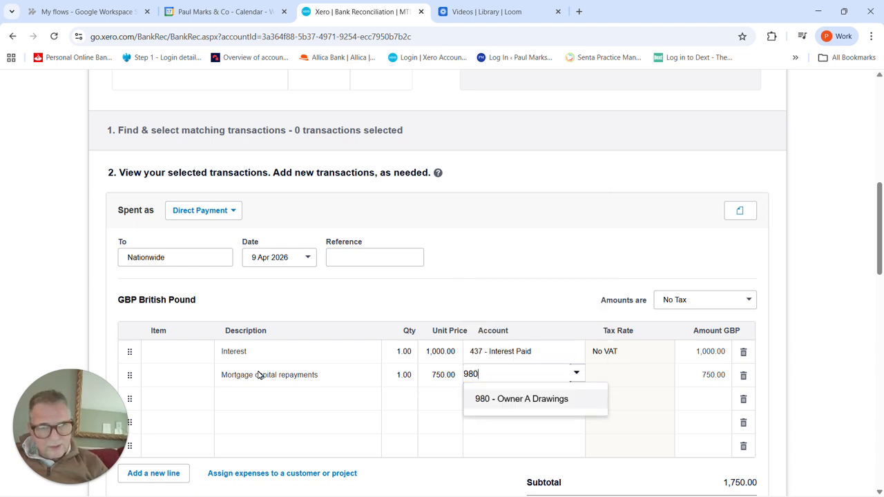
{"action": "key", "text": "Return"}
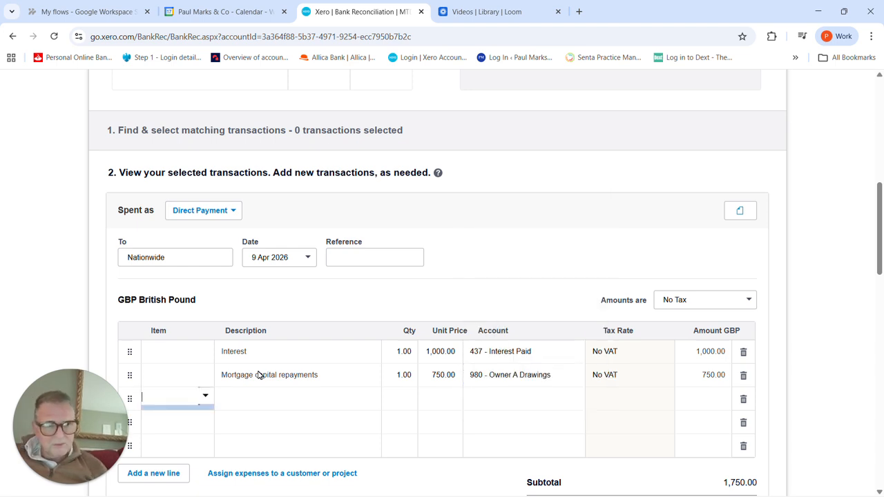
Step: Check the two split lines, save the Nationwide transaction and reconcile it with its statement line
{"action": "left_click", "coordinate": [295, 373]}
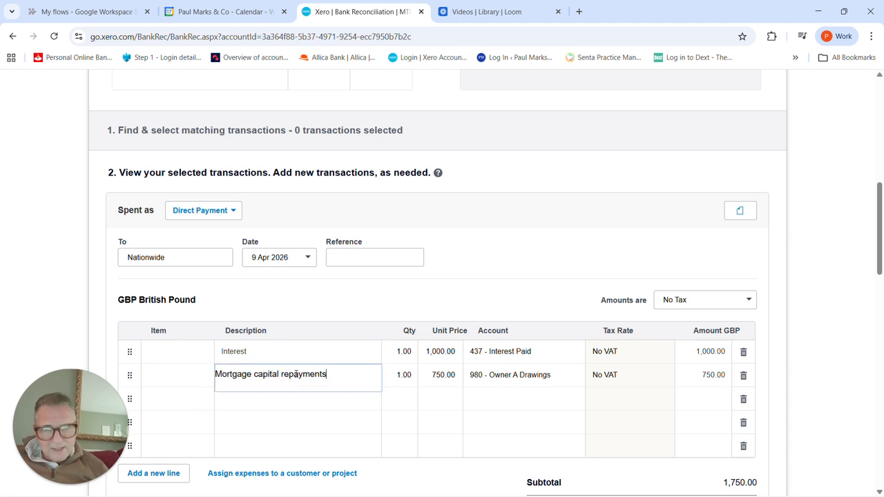
{"action": "left_click", "coordinate": [309, 353]}
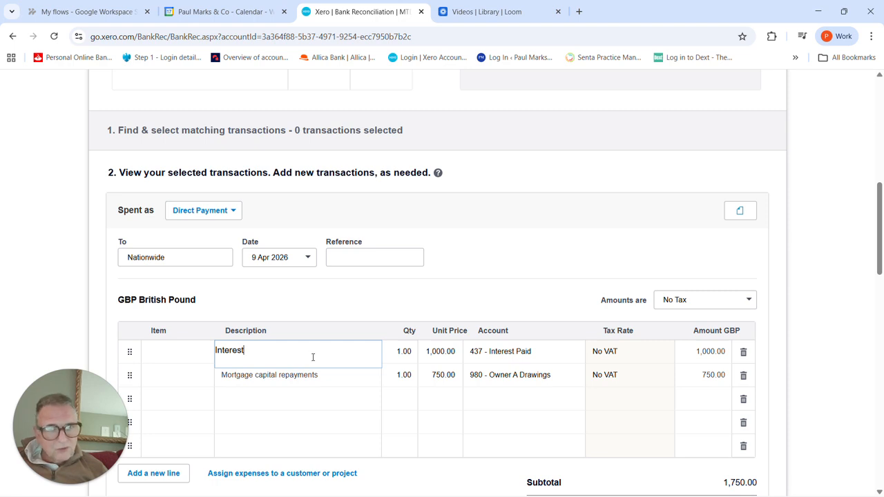
{"action": "left_click", "coordinate": [338, 379]}
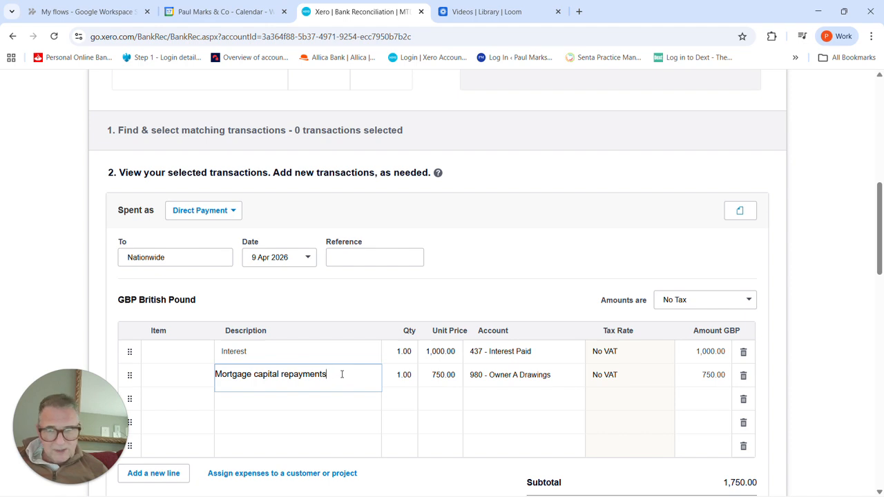
{"action": "scroll", "coordinate": [349, 375], "scroll_direction": "down", "scroll_amount": 2}
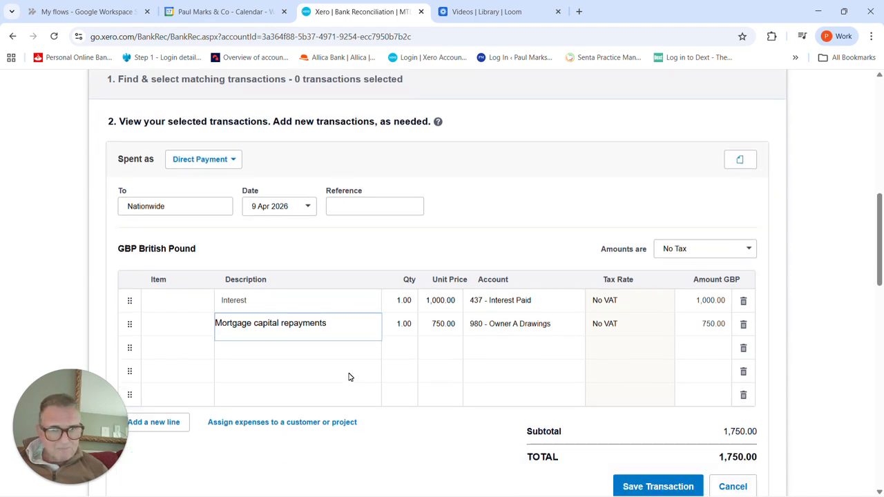
{"action": "scroll", "coordinate": [353, 377], "scroll_direction": "up", "scroll_amount": 4}
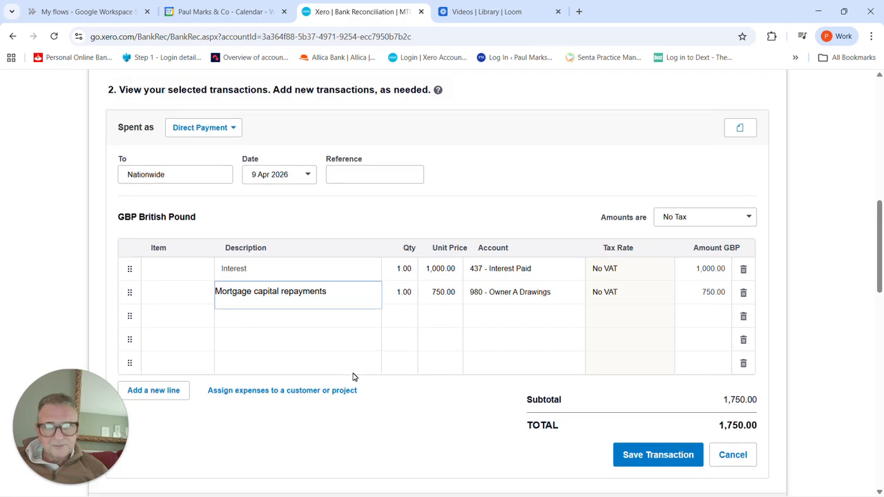
{"action": "scroll", "coordinate": [356, 373], "scroll_direction": "down", "scroll_amount": 3}
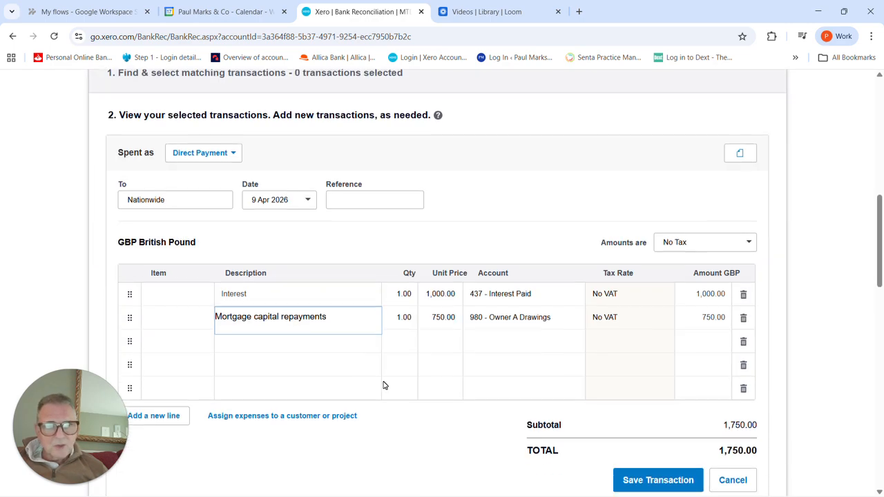
{"action": "left_click", "coordinate": [670, 486]}
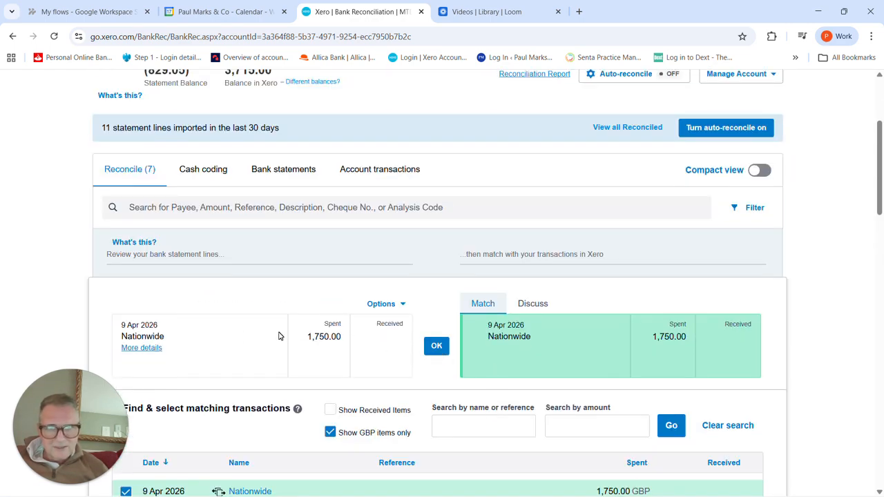
{"action": "left_click", "coordinate": [436, 348]}
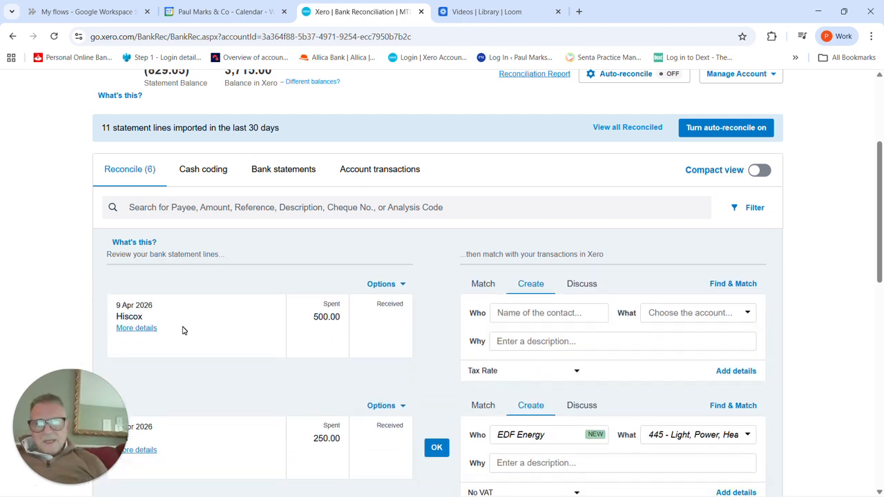
Step: Code the 9 April 2026 Hiscox payment to new contact "Hiscox" and account 433 - Insurance
{"action": "left_click", "coordinate": [500, 313]}
{"action": "type", "text": "Hi"}
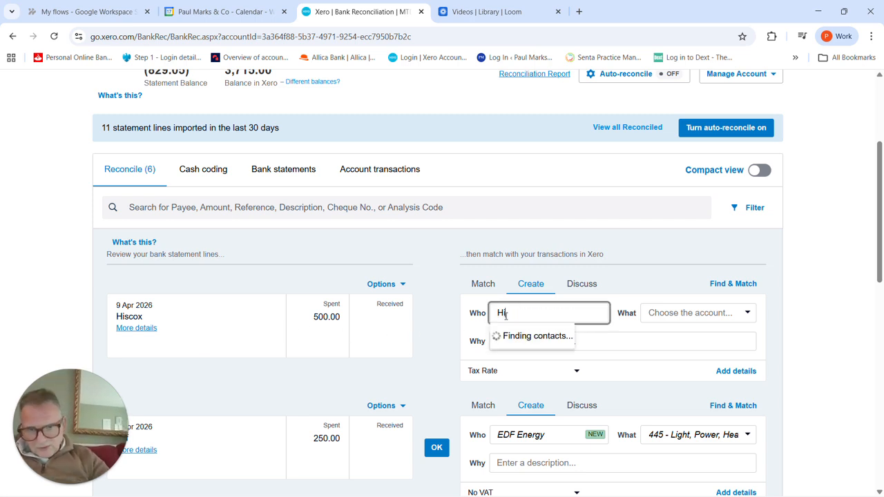
{"action": "type", "text": "scox"}
{"action": "key", "text": "Tab"}
{"action": "type", "text": "ins"}
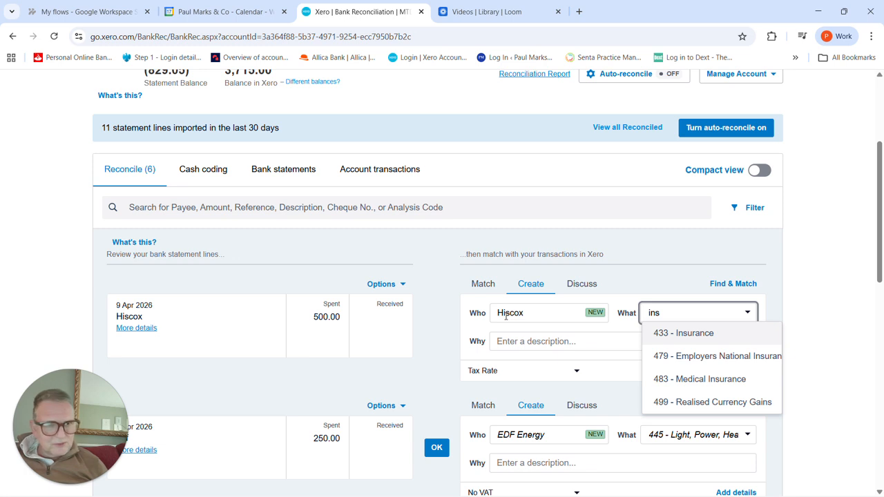
{"action": "left_click", "coordinate": [694, 335]}
Step: Describe the 9 April Hiscox payment as "Contents insurance" and reconcile it
{"action": "left_click", "coordinate": [573, 341]}
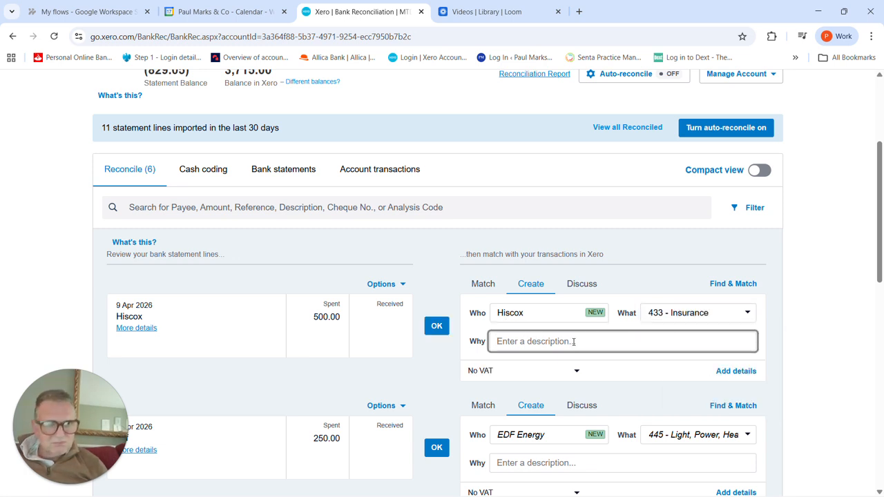
{"action": "type", "text": "Bu"}
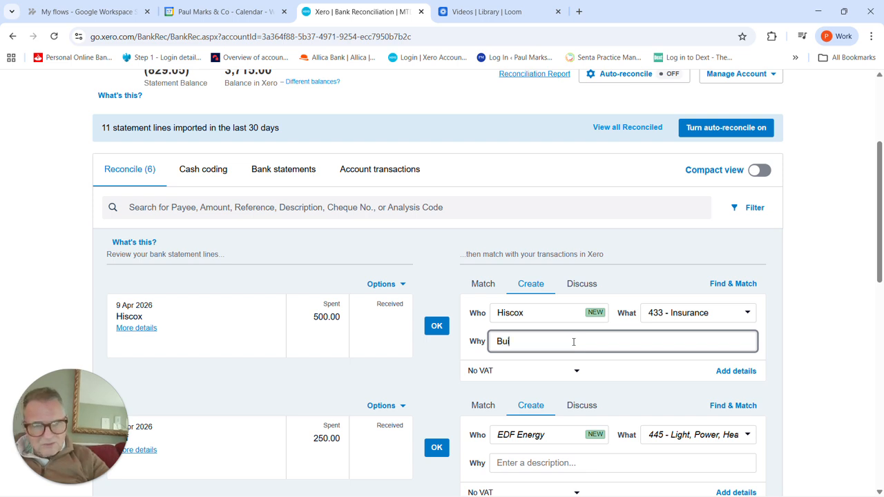
{"action": "key", "text": "BackSpace"}
{"action": "key", "text": "BackSpace"}
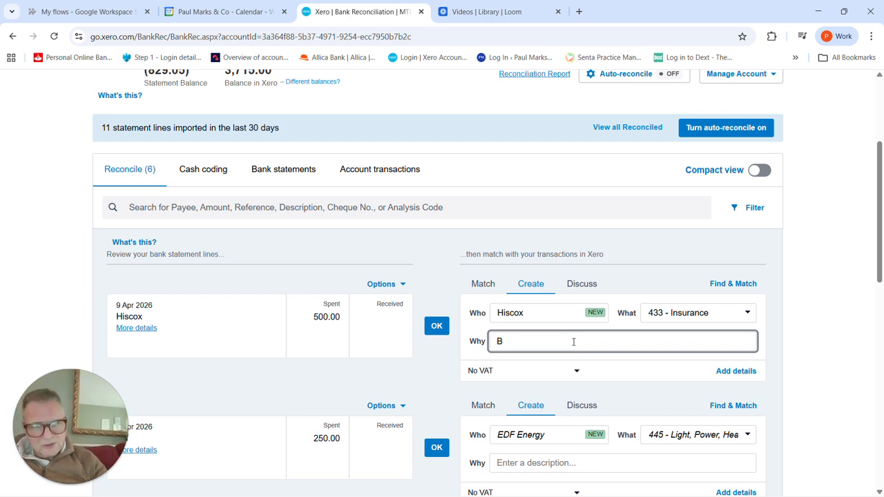
{"action": "type", "text": "Contents"}
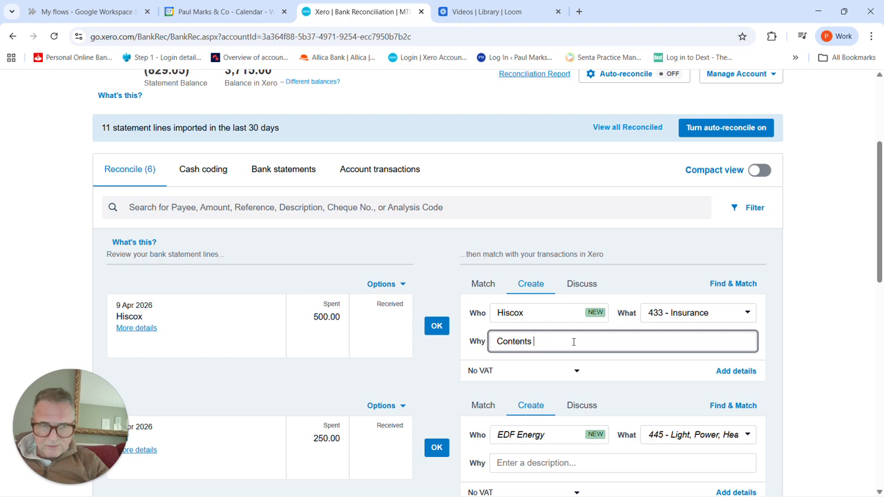
{"action": "type", "text": "ins"}
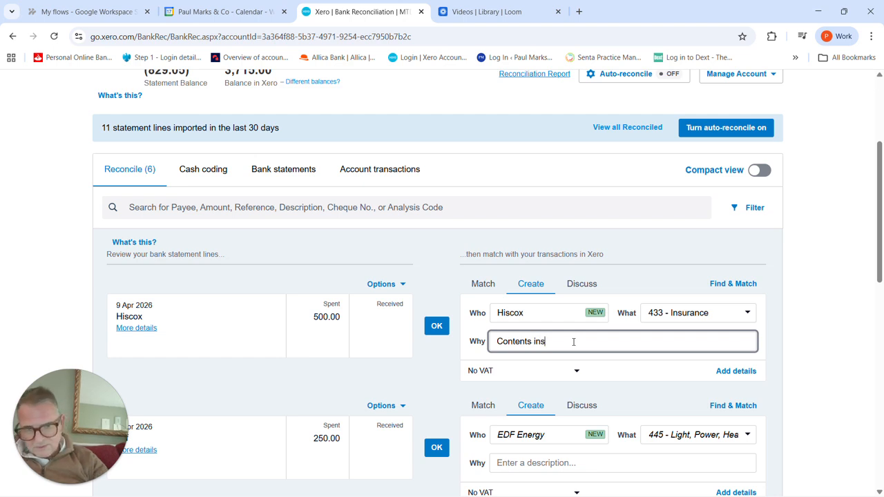
{"action": "type", "text": "urance"}
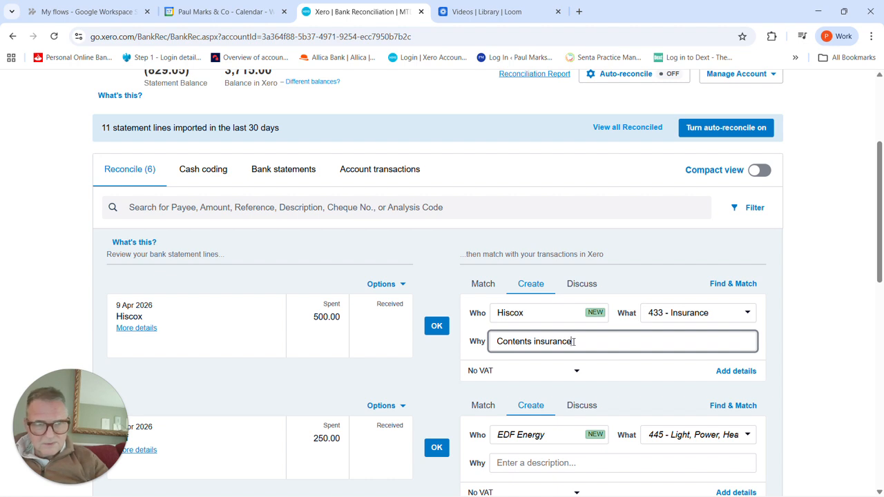
{"action": "left_click", "coordinate": [429, 327]}
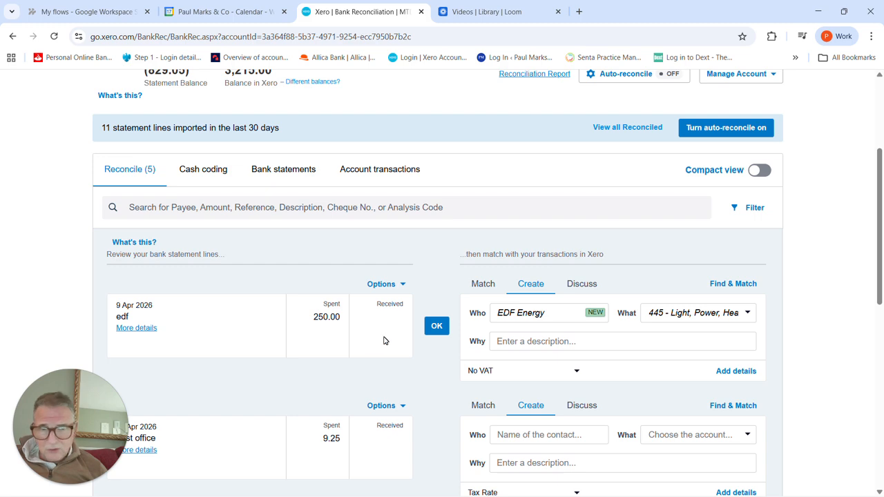
Step: Reconcile the 9 April 2026 EDF payment with its suggested EDF Energy contact and account 445, and look over the remaining statement lines
{"action": "left_click", "coordinate": [437, 328]}
{"action": "scroll", "coordinate": [259, 365], "scroll_direction": "down", "scroll_amount": 2}
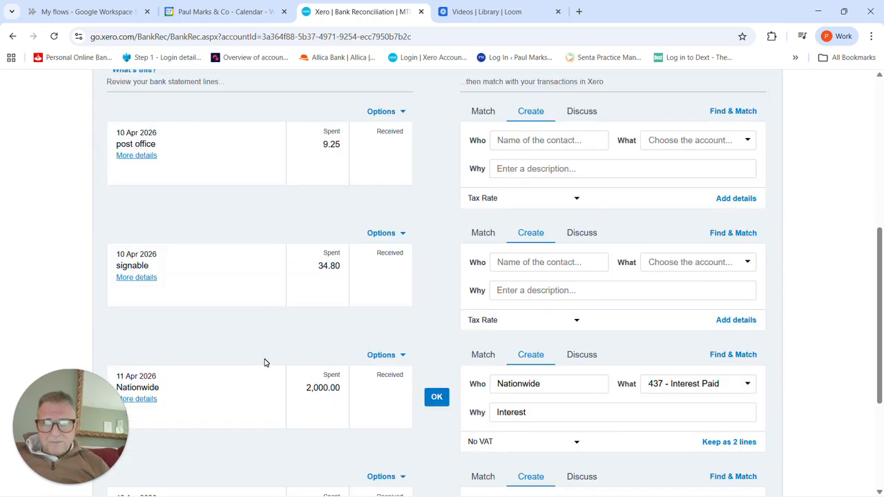
{"action": "scroll", "coordinate": [265, 362], "scroll_direction": "down", "scroll_amount": 3}
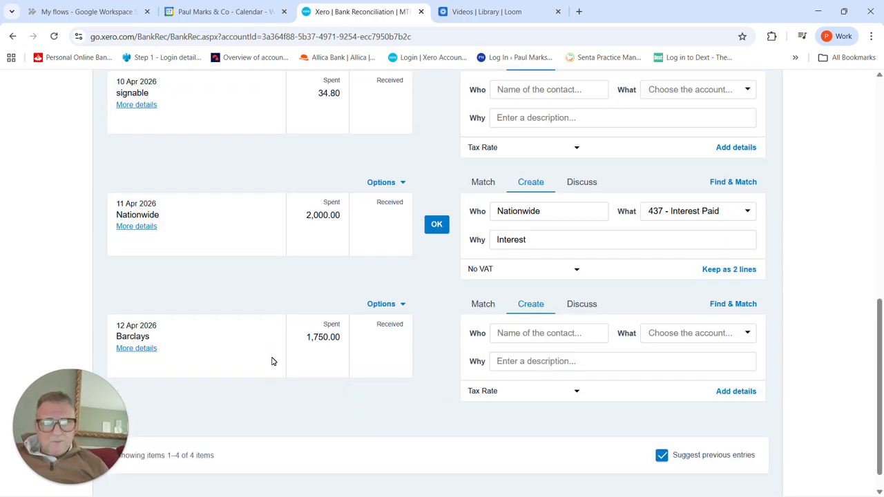
{"action": "scroll", "coordinate": [272, 362], "scroll_direction": "up", "scroll_amount": 1}
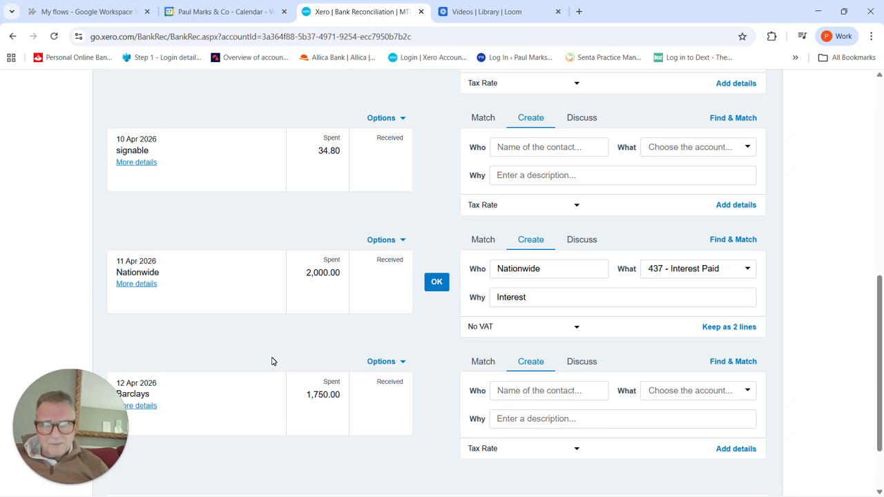
{"action": "scroll", "coordinate": [272, 361], "scroll_direction": "down", "scroll_amount": 1}
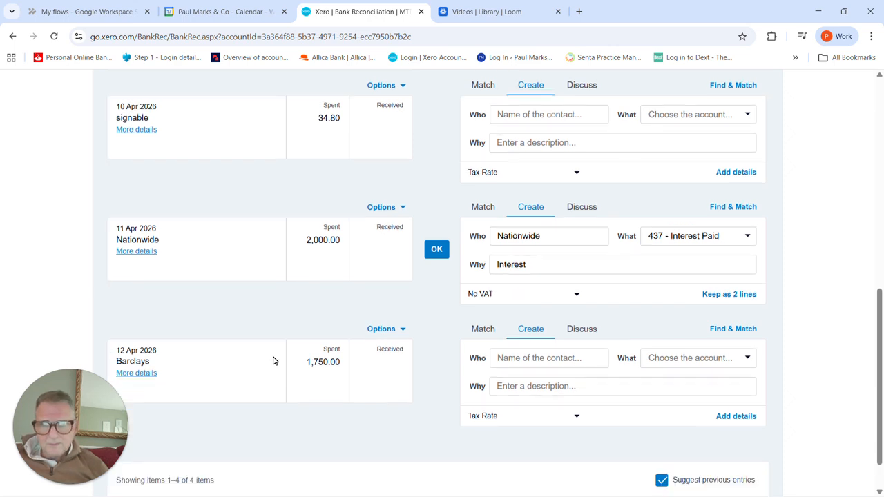
{"action": "scroll", "coordinate": [274, 360], "scroll_direction": "up", "scroll_amount": 1}
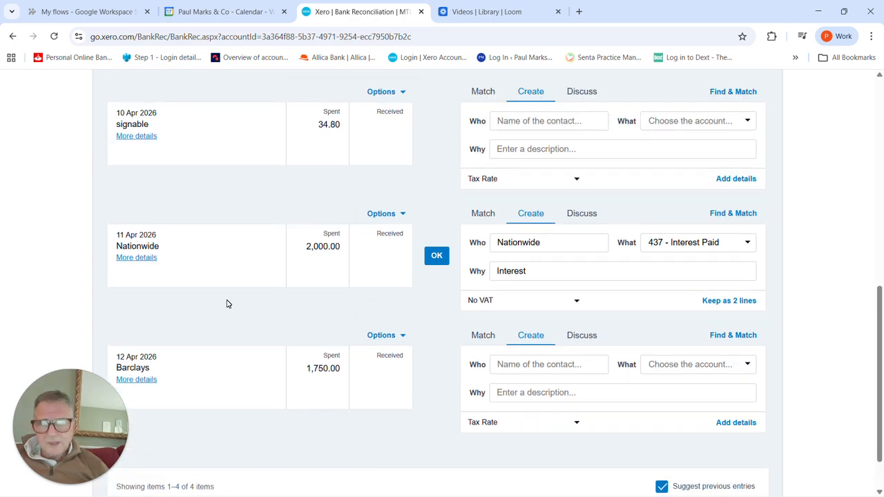
{"action": "scroll", "coordinate": [231, 301], "scroll_direction": "up", "scroll_amount": 3}
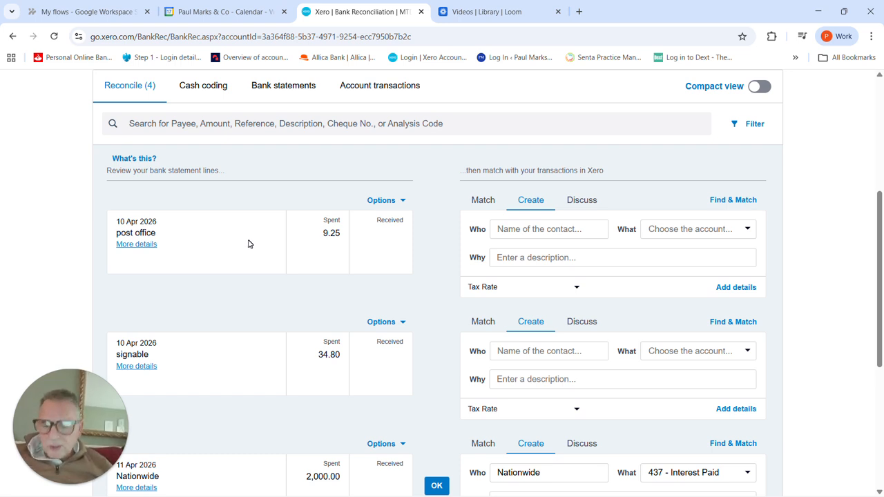
Step: Refresh the bank reconciliation page and open the Post office transaction matched to the 10 April statement line
{"action": "key", "text": "F5"}
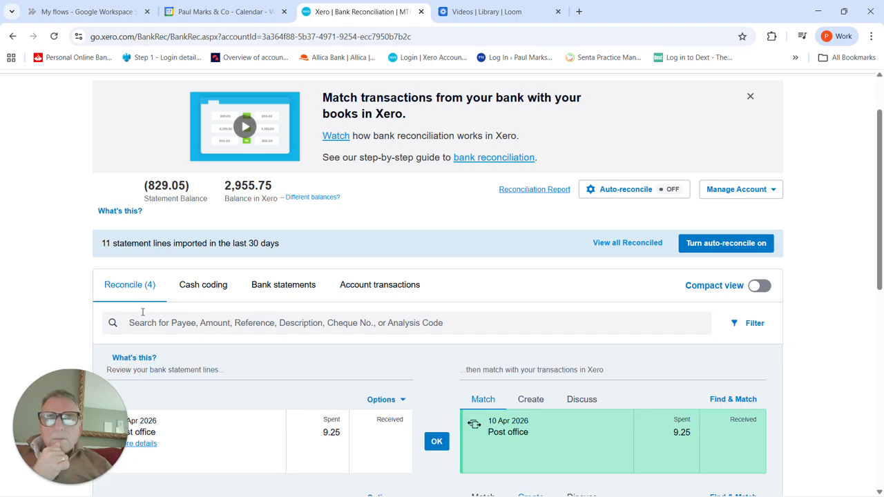
{"action": "scroll", "coordinate": [159, 307], "scroll_direction": "down", "scroll_amount": 2}
{"action": "scroll", "coordinate": [248, 297], "scroll_direction": "down", "scroll_amount": 2}
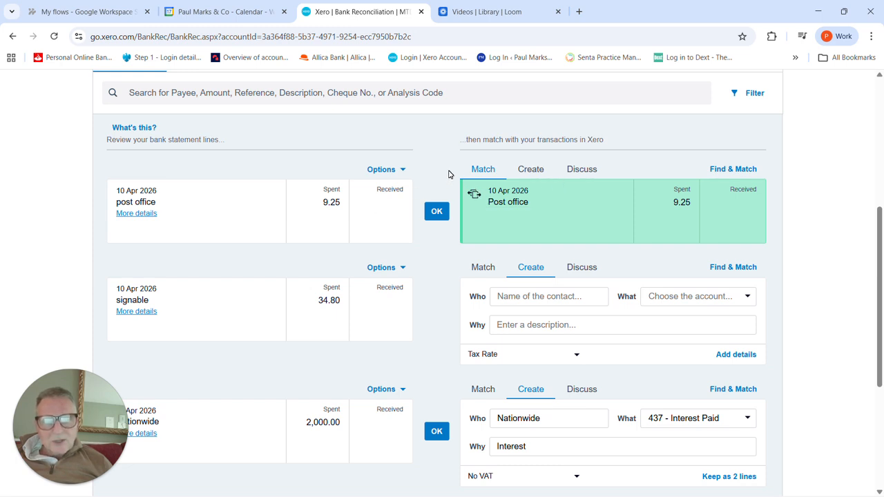
{"action": "left_click", "coordinate": [724, 173]}
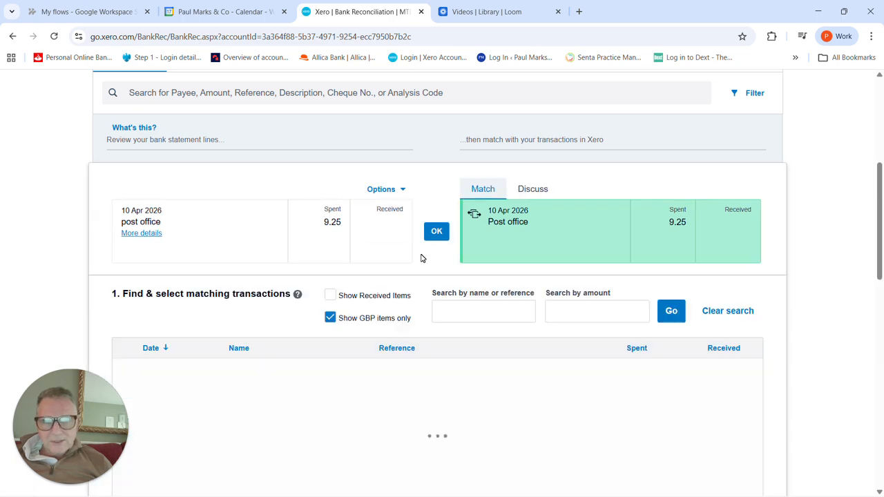
{"action": "scroll", "coordinate": [357, 279], "scroll_direction": "down", "scroll_amount": 2}
{"action": "left_click", "coordinate": [240, 257]}
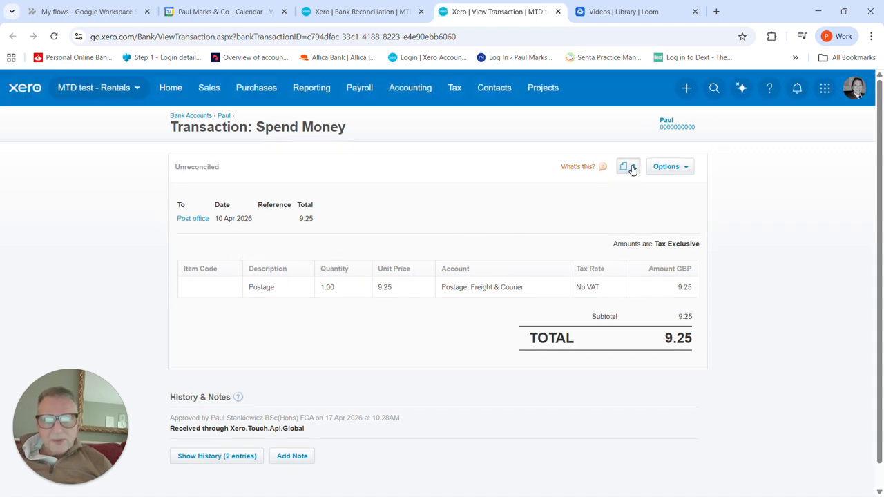
Step: View the attached receipt "Mobile 17 Apr 102839.jpg" on the Post office transaction, enlarge it to check its details, and close the preview
{"action": "left_click", "coordinate": [632, 170]}
{"action": "left_click", "coordinate": [529, 215]}
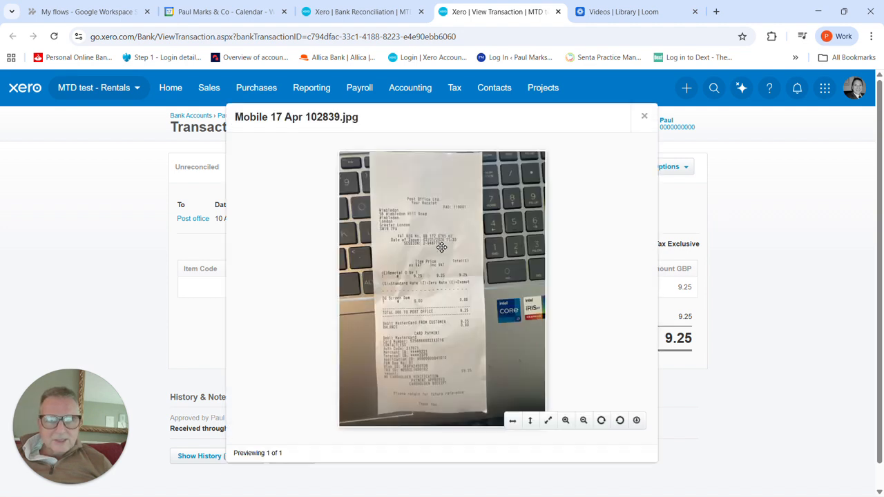
{"action": "scroll", "coordinate": [442, 247], "scroll_direction": "down", "scroll_amount": 1}
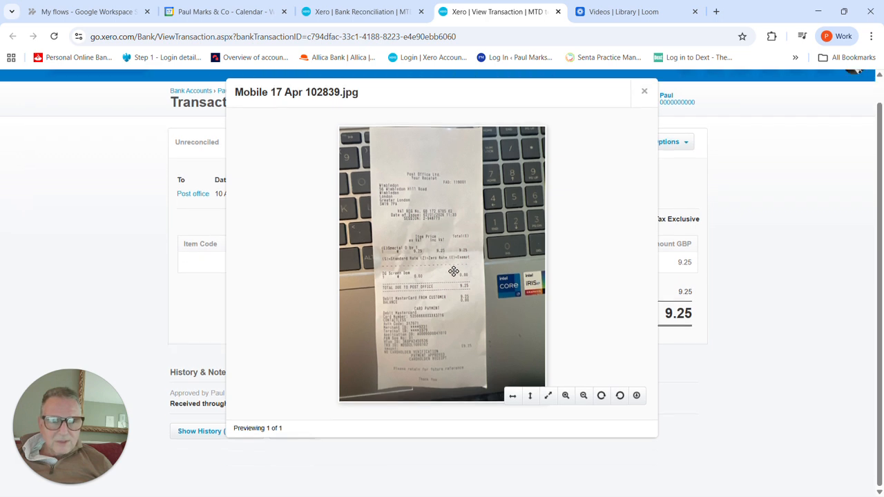
{"action": "left_click", "coordinate": [585, 398]}
{"action": "left_click", "coordinate": [566, 396]}
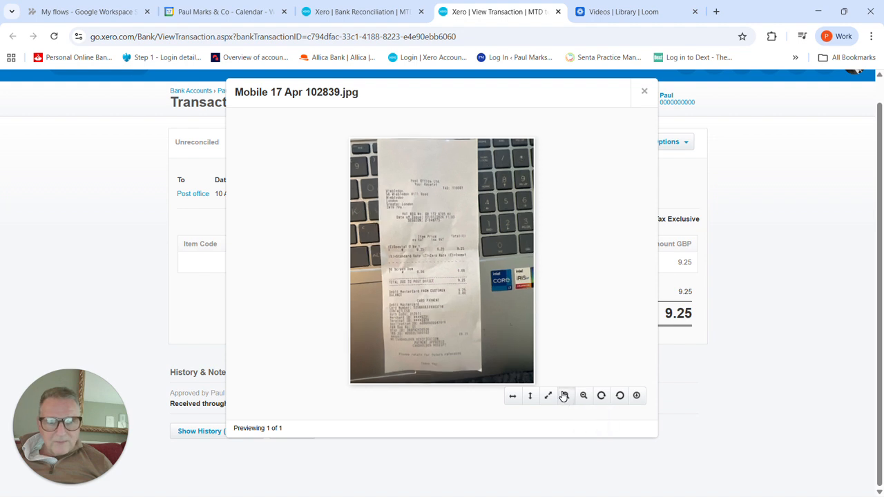
{"action": "left_click", "coordinate": [565, 396]}
{"action": "left_click", "coordinate": [564, 396]}
{"action": "left_click", "coordinate": [565, 396]}
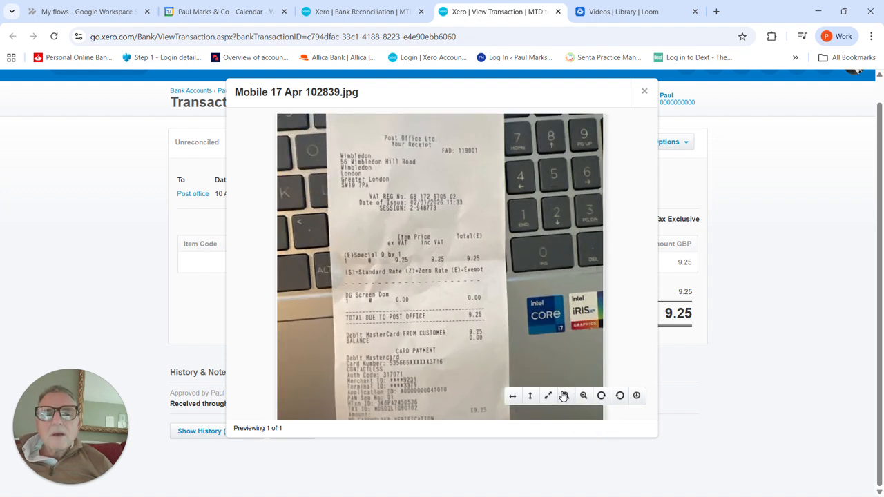
{"action": "scroll", "coordinate": [409, 317], "scroll_direction": "up", "scroll_amount": 1}
{"action": "scroll", "coordinate": [409, 317], "scroll_direction": "down", "scroll_amount": 1}
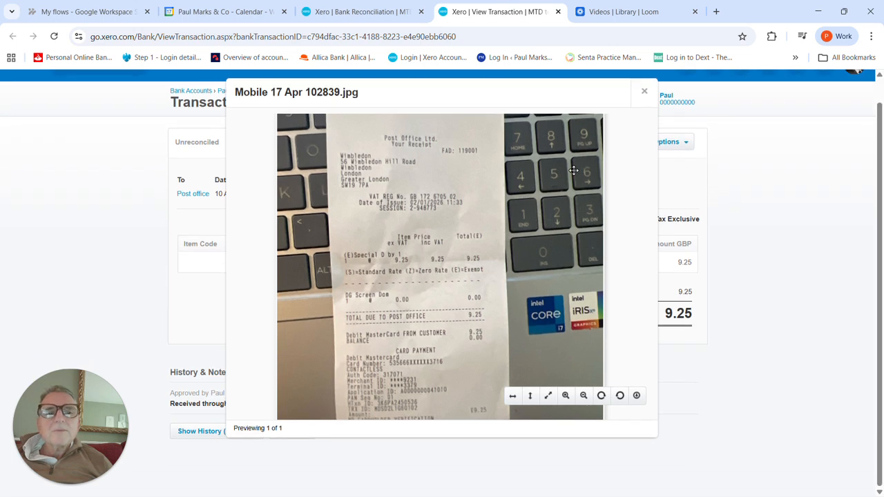
{"action": "left_click", "coordinate": [643, 97]}
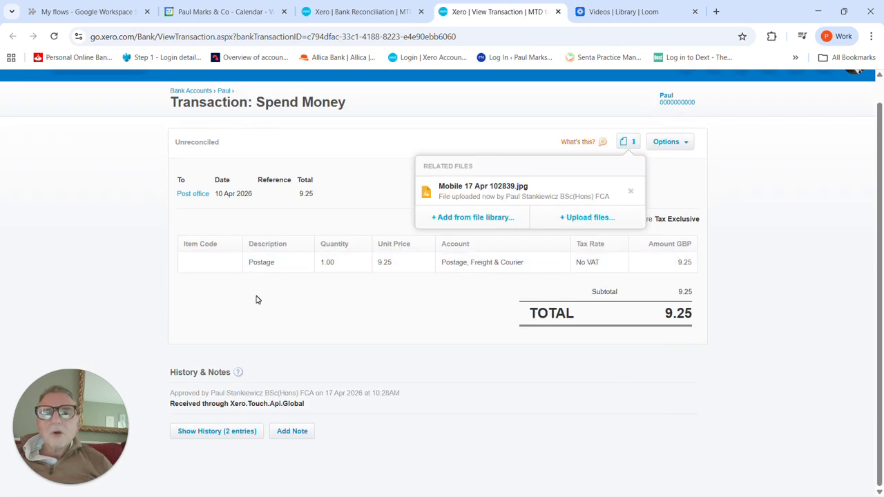
Step: Close the Post office transaction's browser tab and reconcile the 10 April post office statement line with its match
{"action": "scroll", "coordinate": [260, 298], "scroll_direction": "up", "scroll_amount": 1}
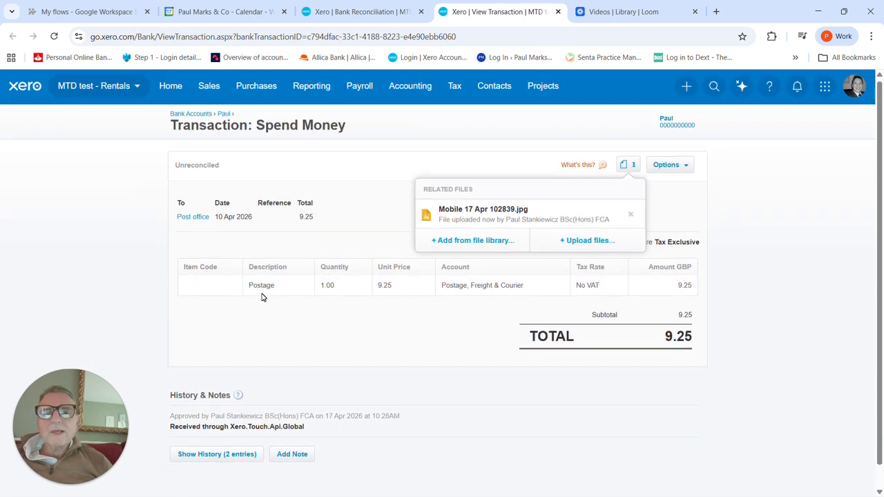
{"action": "left_click", "coordinate": [558, 14]}
{"action": "scroll", "coordinate": [363, 214], "scroll_direction": "up", "scroll_amount": 2}
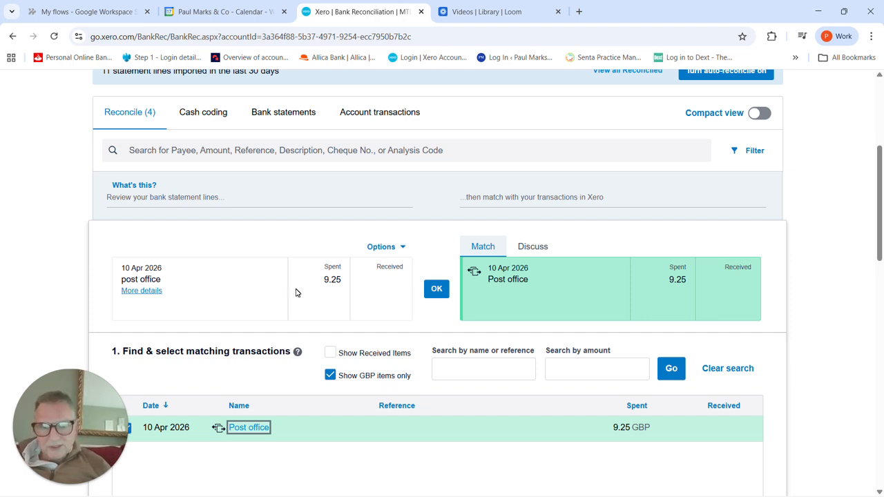
{"action": "left_click", "coordinate": [437, 291]}
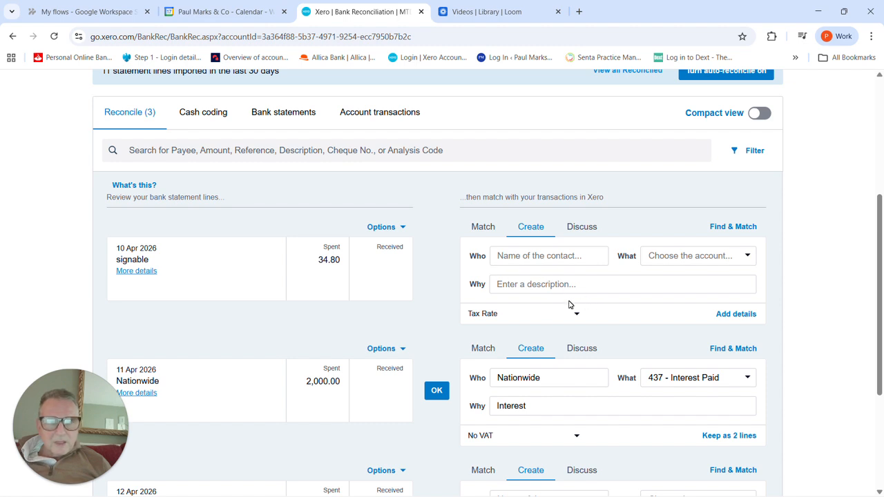
{"action": "left_click", "coordinate": [730, 316]}
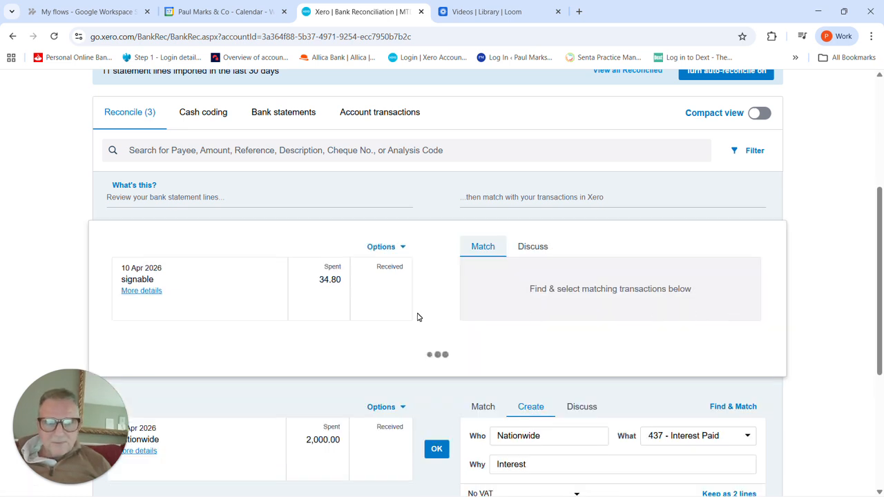
{"action": "scroll", "coordinate": [418, 317], "scroll_direction": "down", "scroll_amount": 3}
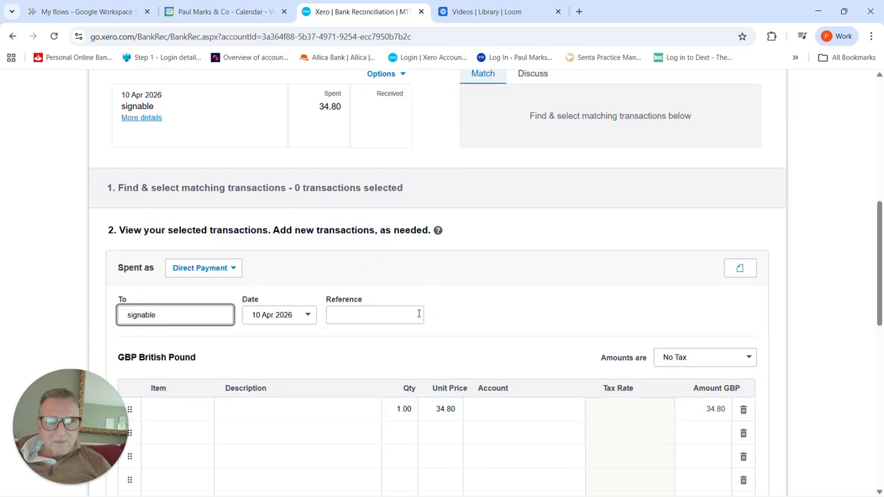
{"action": "scroll", "coordinate": [418, 314], "scroll_direction": "down", "scroll_amount": 1}
{"action": "scroll", "coordinate": [418, 313], "scroll_direction": "up", "scroll_amount": 4}
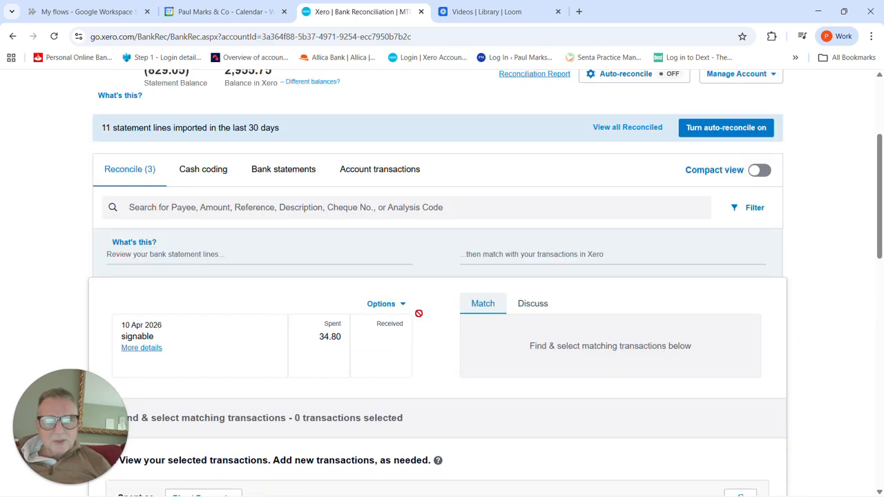
{"action": "left_click", "coordinate": [14, 36]}
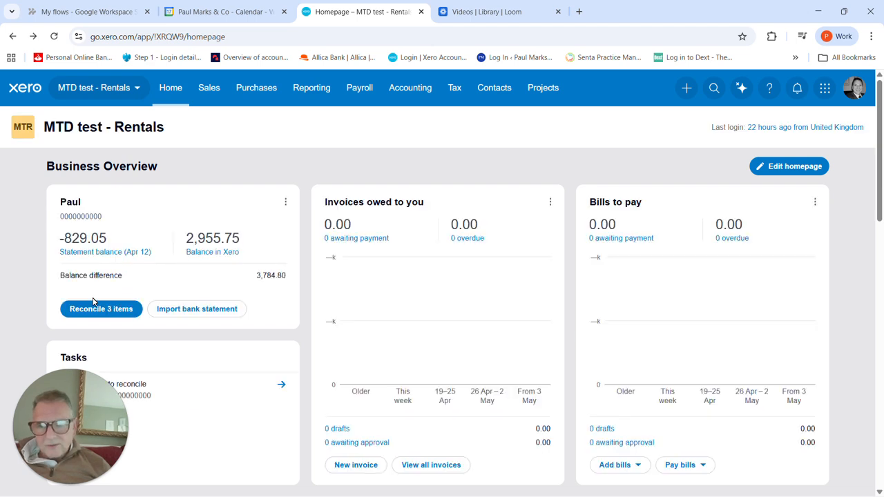
{"action": "left_click", "coordinate": [98, 313]}
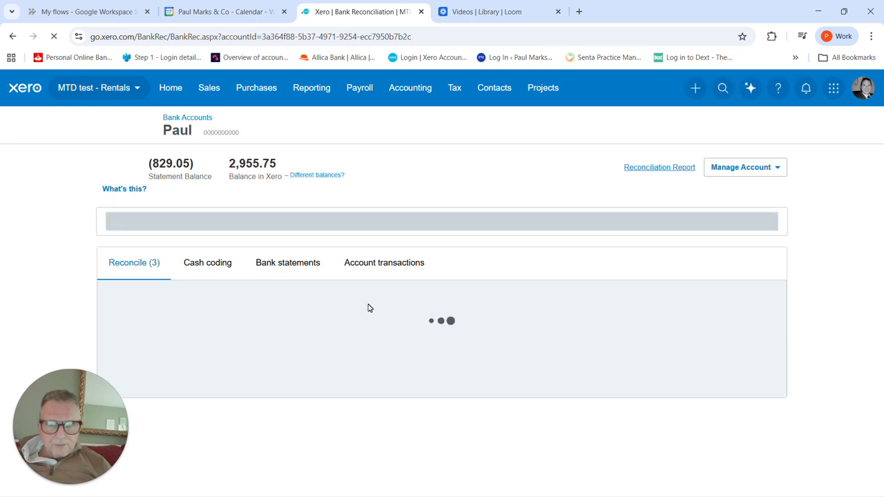
Step: Open the detailed payment form for the 10 April signable statement line
{"action": "scroll", "coordinate": [373, 308], "scroll_direction": "down", "scroll_amount": 1}
{"action": "scroll", "coordinate": [371, 307], "scroll_direction": "down", "scroll_amount": 1}
{"action": "scroll", "coordinate": [370, 307], "scroll_direction": "down", "scroll_amount": 3}
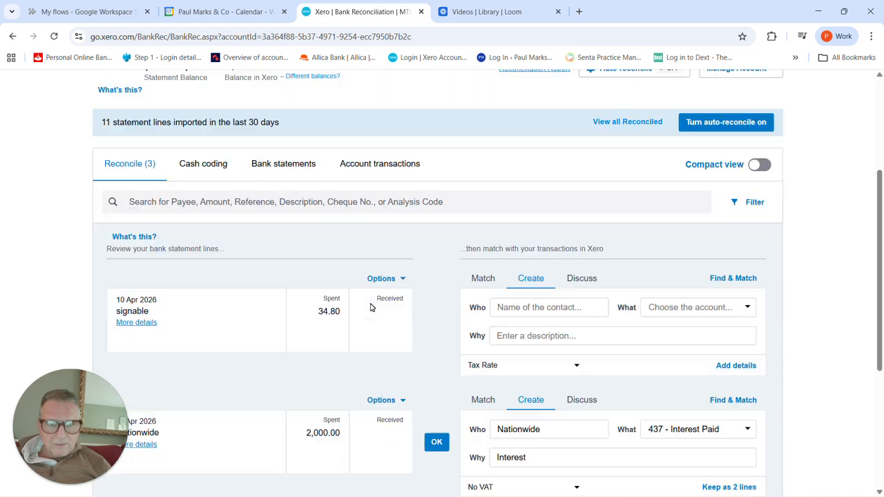
{"action": "left_click", "coordinate": [744, 318]}
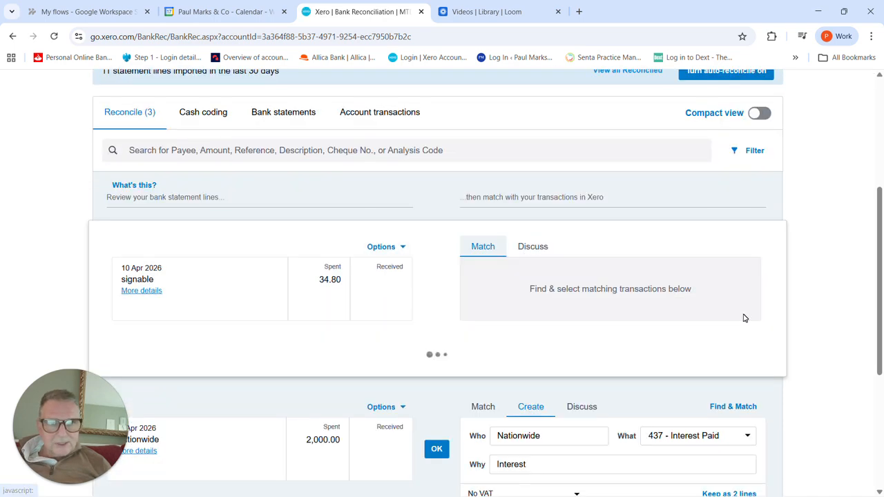
{"action": "scroll", "coordinate": [365, 314], "scroll_direction": "down", "scroll_amount": 4}
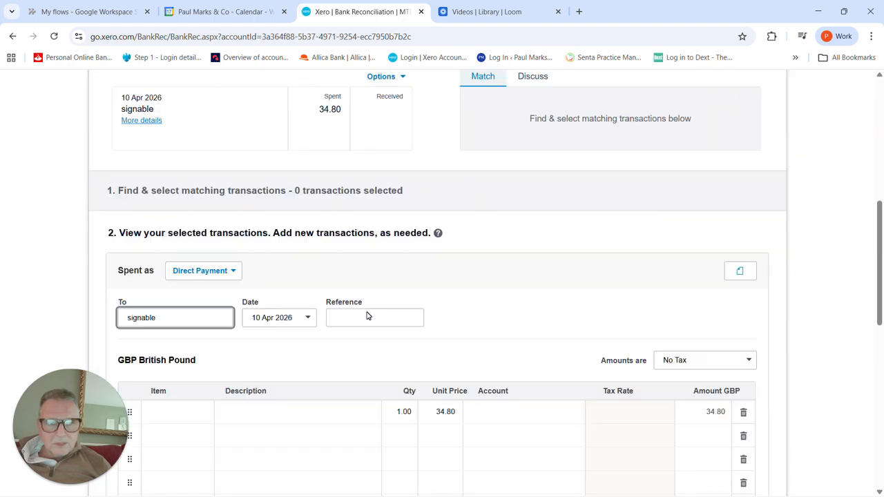
Step: Upload "Signable_2025-11-24_34.80.pdf" from Downloads as the signable payment's related file and preview the invoice
{"action": "left_click", "coordinate": [744, 213]}
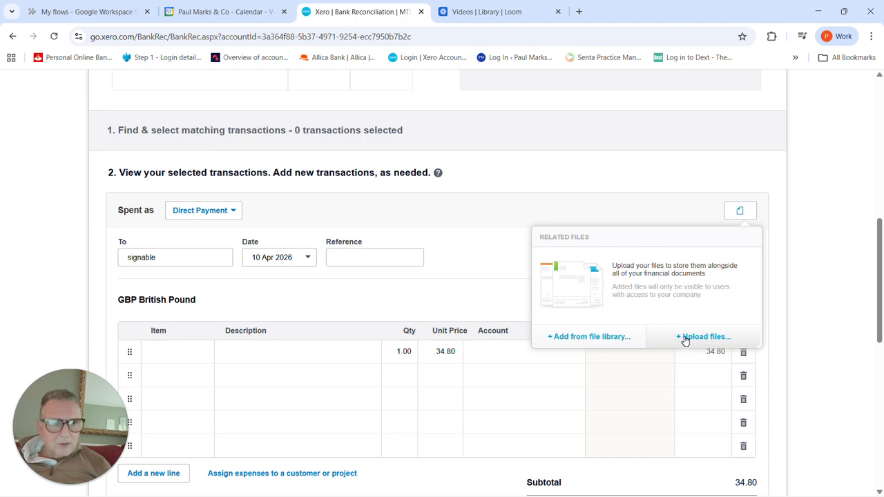
{"action": "left_click", "coordinate": [679, 338]}
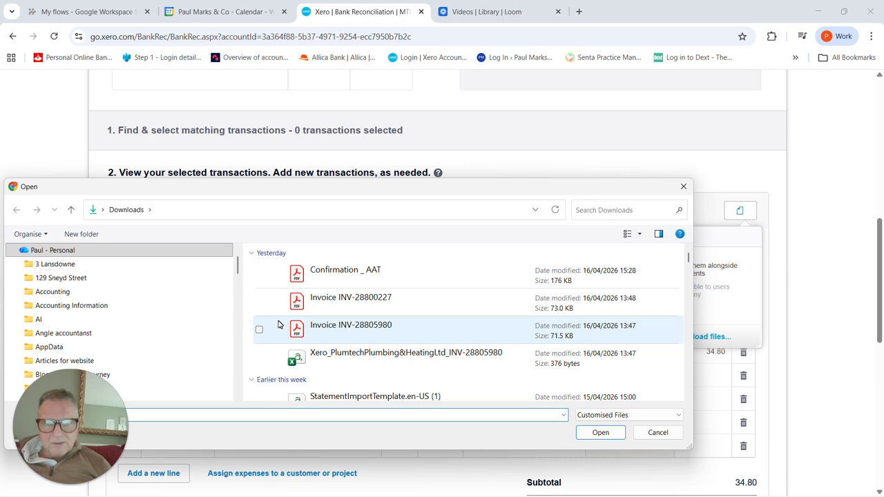
{"action": "scroll", "coordinate": [281, 322], "scroll_direction": "down", "scroll_amount": 5}
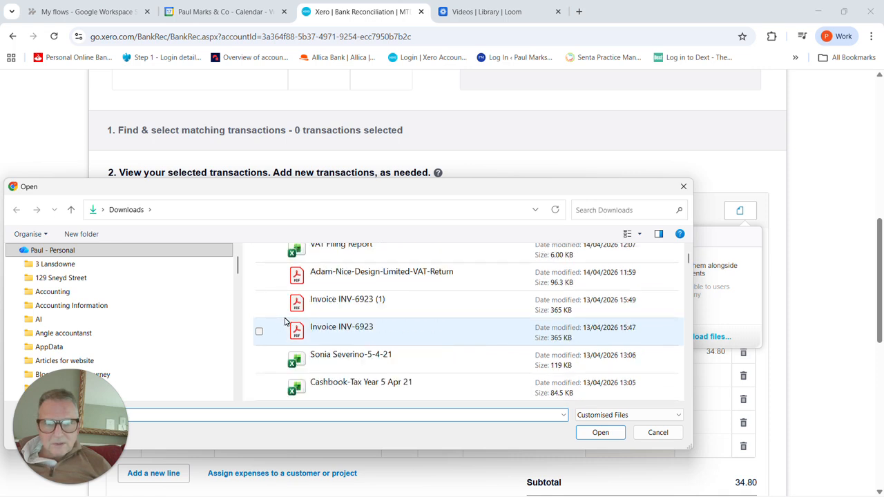
{"action": "scroll", "coordinate": [285, 322], "scroll_direction": "down", "scroll_amount": 3}
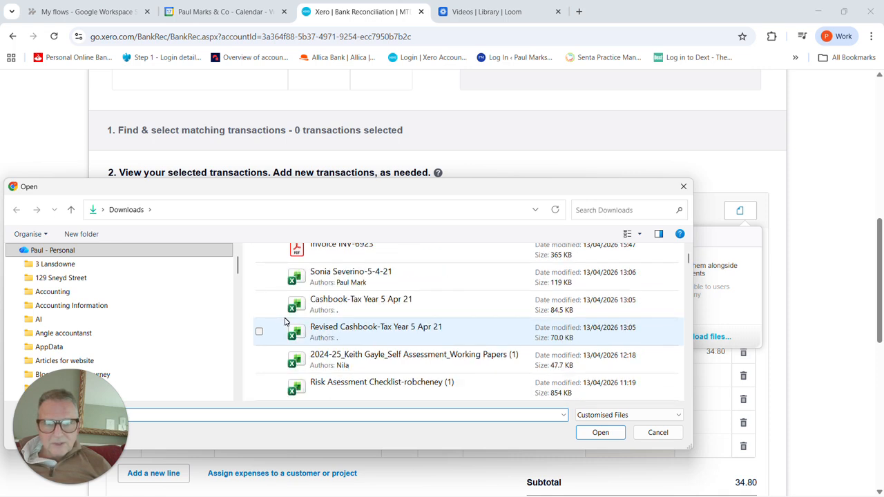
{"action": "scroll", "coordinate": [284, 322], "scroll_direction": "down", "scroll_amount": 3}
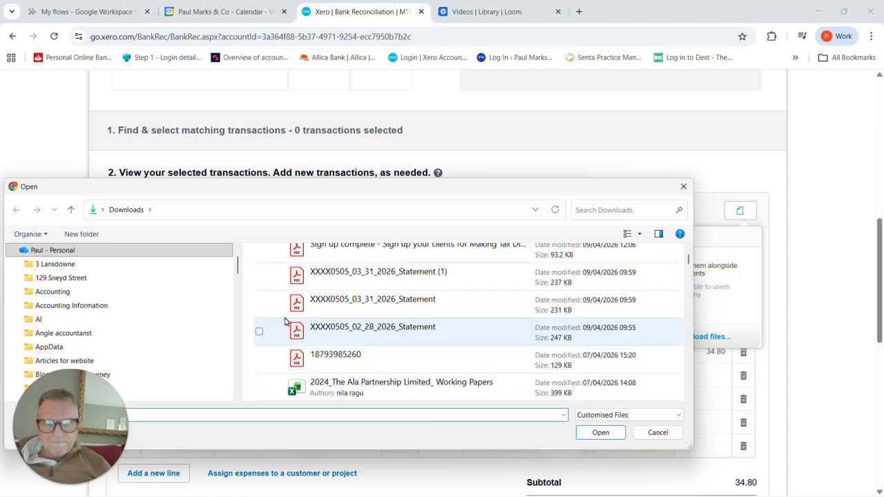
{"action": "scroll", "coordinate": [284, 322], "scroll_direction": "up", "scroll_amount": 1}
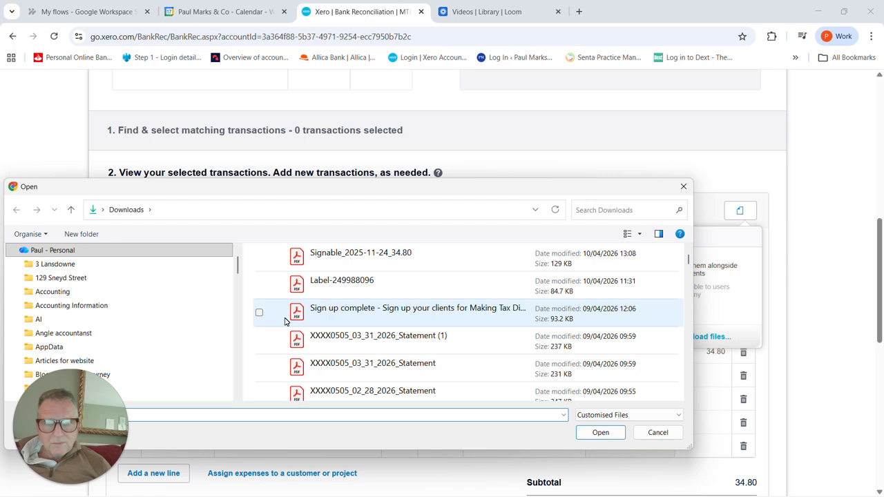
{"action": "left_click", "coordinate": [366, 252]}
{"action": "double_click", "coordinate": [366, 252]}
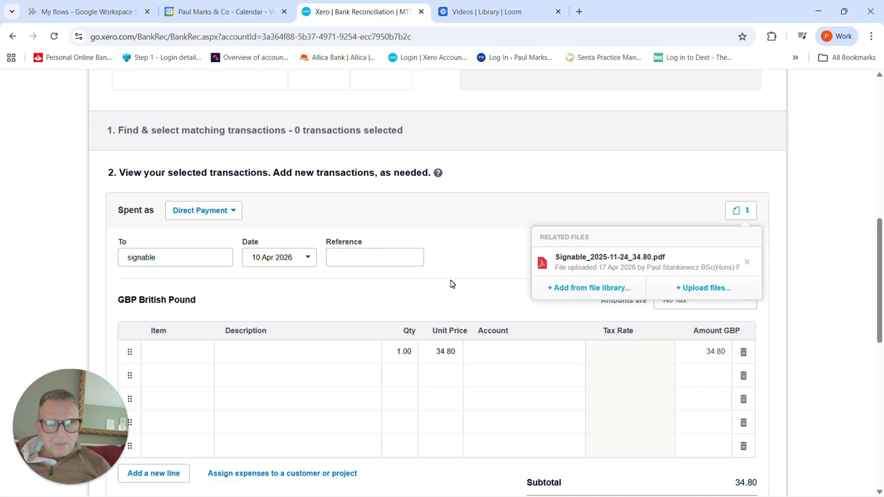
{"action": "left_click", "coordinate": [607, 268]}
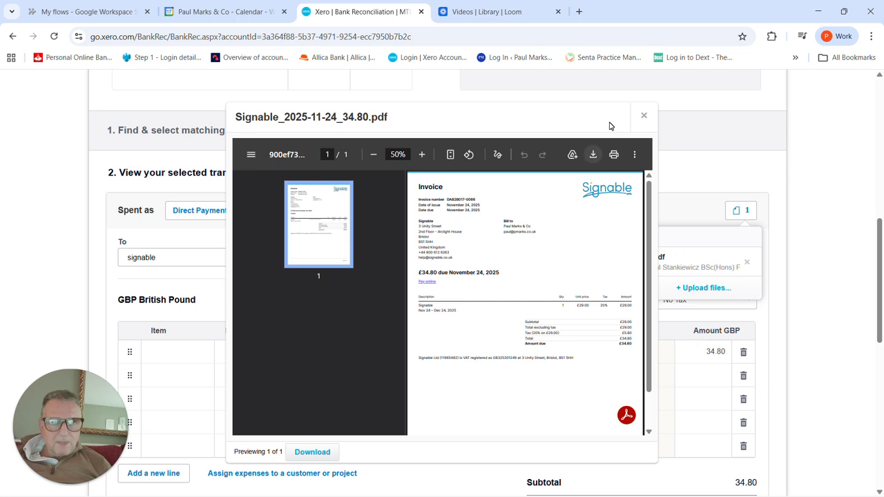
{"action": "left_click", "coordinate": [644, 116]}
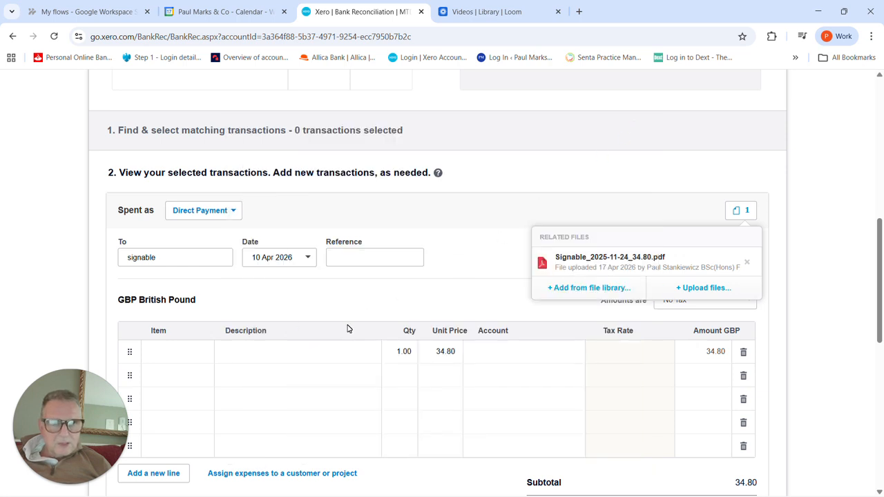
Step: Describe the signable payment line as "E-signing software" and code it to account 463 - IT Software and Consumables
{"action": "left_click", "coordinate": [308, 355]}
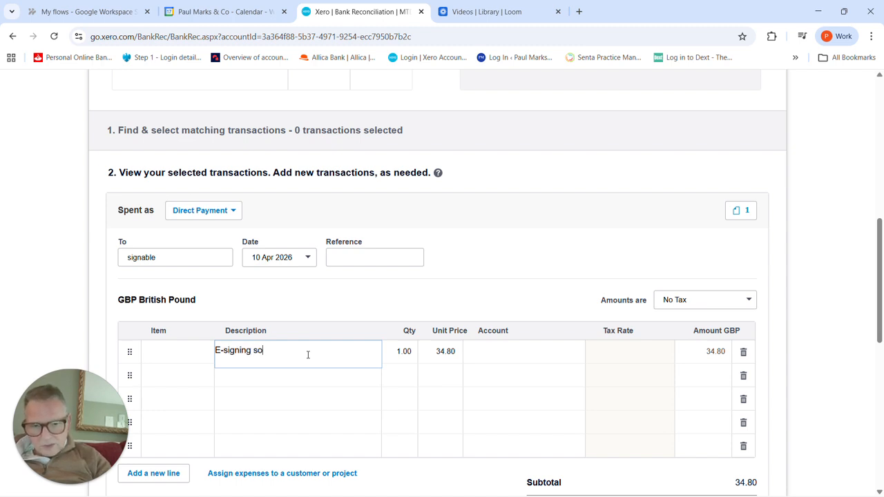
{"action": "type", "text": "tw"}
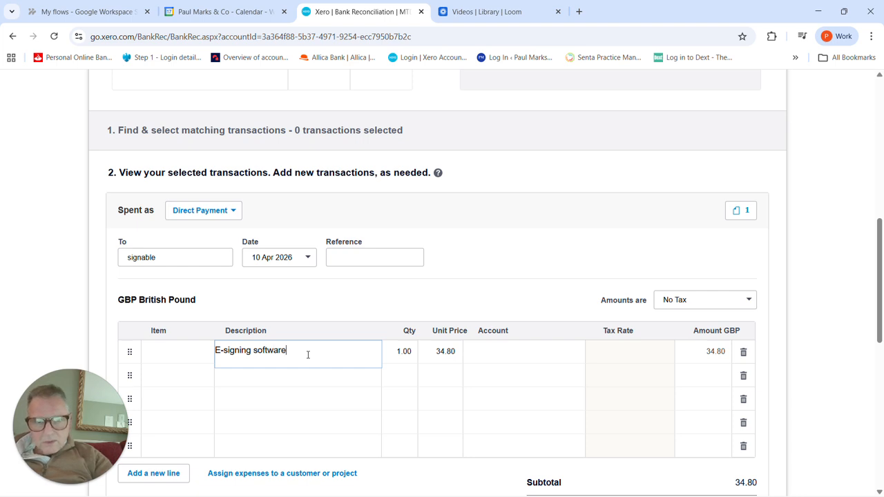
{"action": "type", "text": "are"}
{"action": "key", "text": "Tab"}
{"action": "key", "text": "Tab"}
{"action": "key", "text": "Tab"}
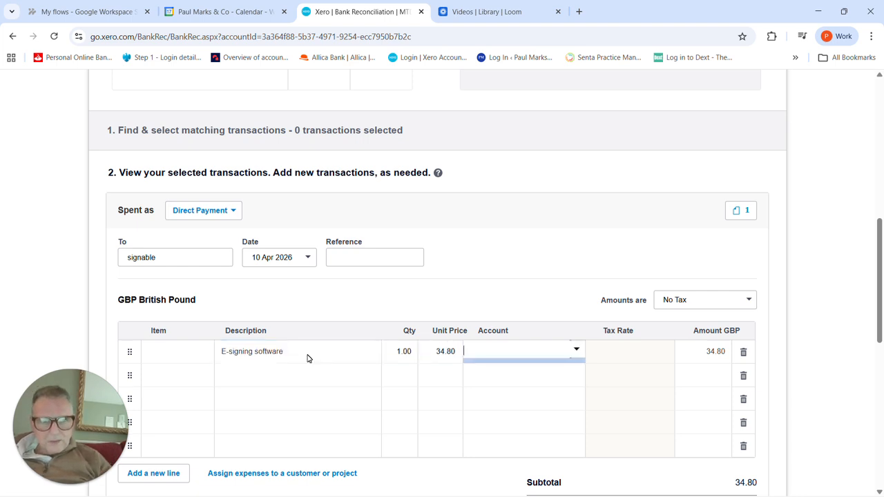
{"action": "type", "text": "it"}
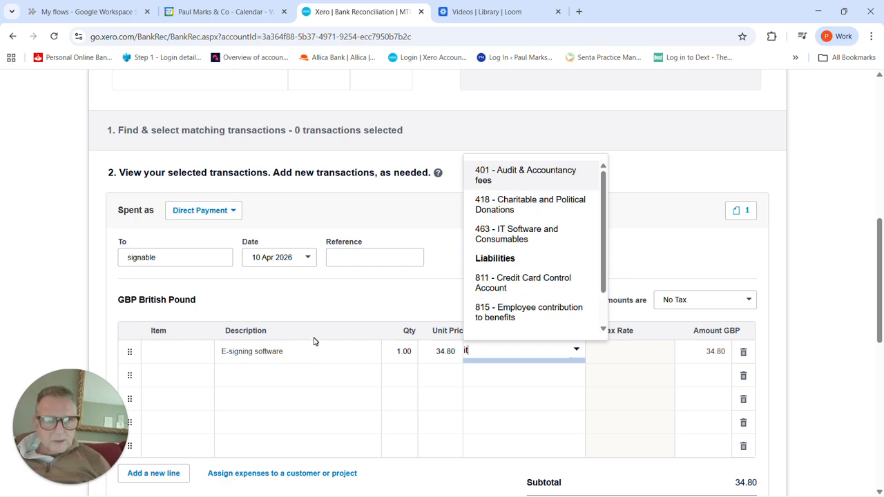
{"action": "left_click", "coordinate": [523, 235]}
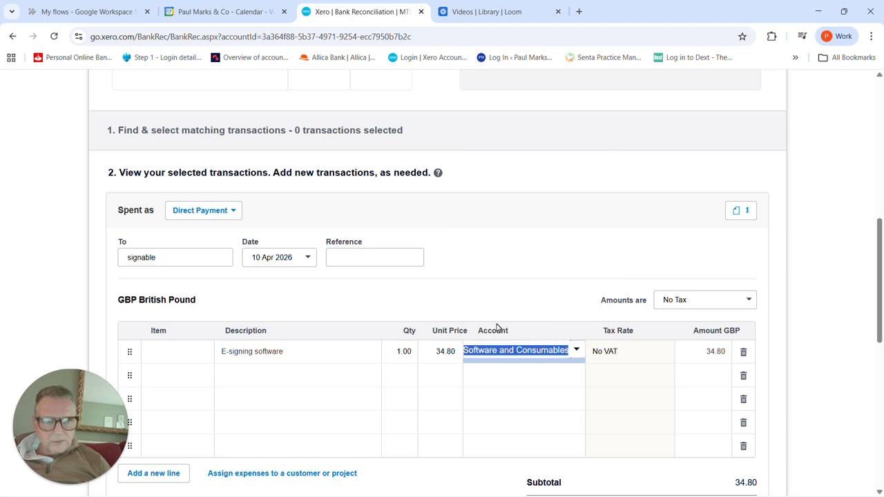
{"action": "scroll", "coordinate": [467, 343], "scroll_direction": "down", "scroll_amount": 1}
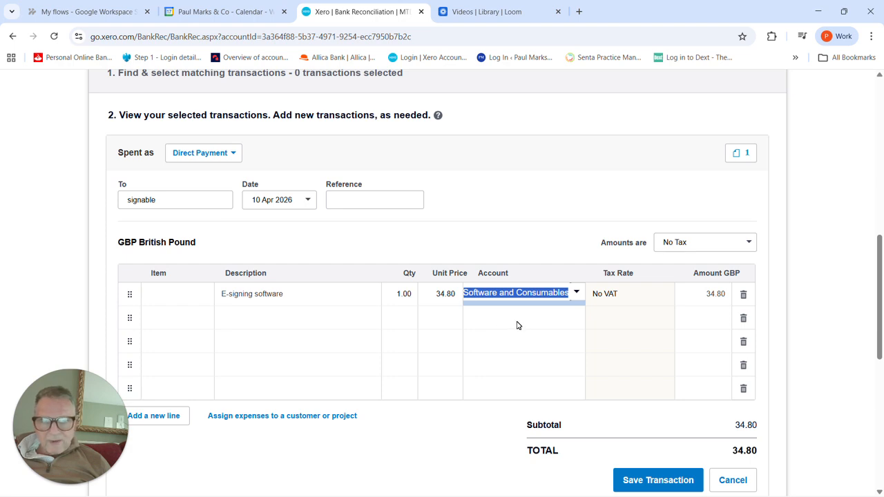
{"action": "key", "text": "Tab"}
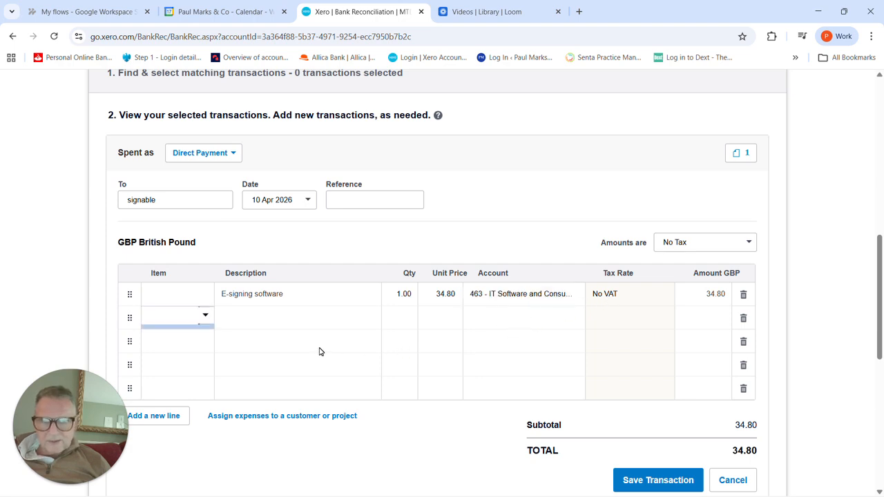
Step: Save the signable payment and reconcile the 10 April statement line with it
{"action": "scroll", "coordinate": [561, 358], "scroll_direction": "down", "scroll_amount": 1}
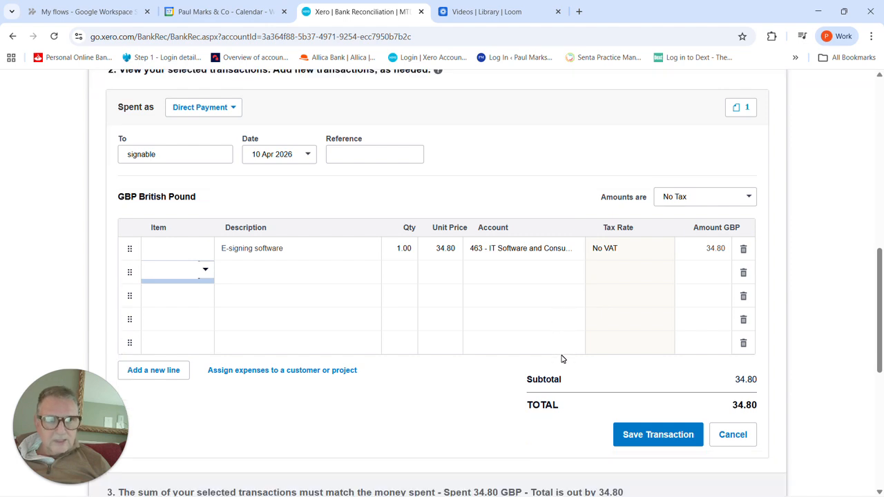
{"action": "left_click", "coordinate": [659, 427]}
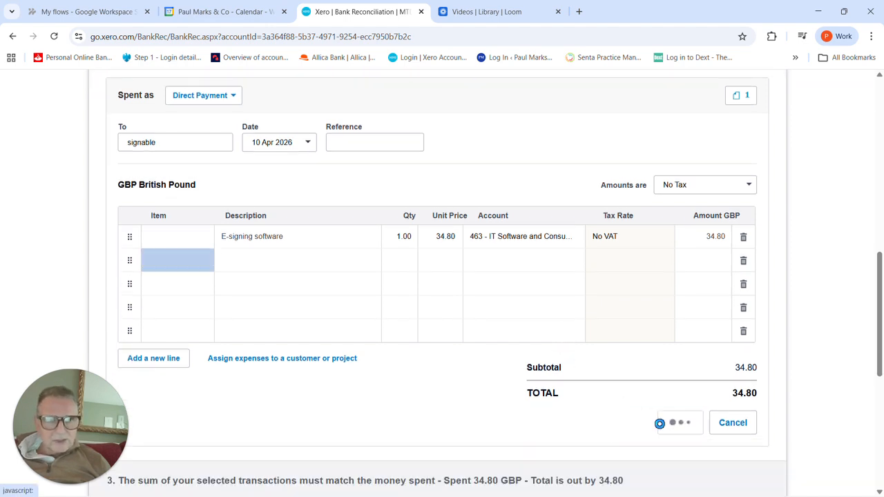
{"action": "scroll", "coordinate": [496, 353], "scroll_direction": "up", "scroll_amount": 5}
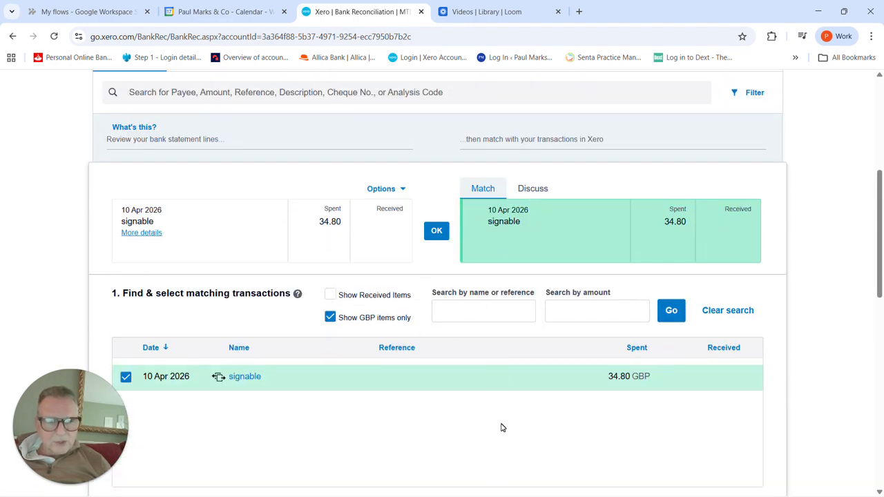
{"action": "scroll", "coordinate": [503, 427], "scroll_direction": "down", "scroll_amount": 2}
{"action": "scroll", "coordinate": [503, 418], "scroll_direction": "up", "scroll_amount": 1}
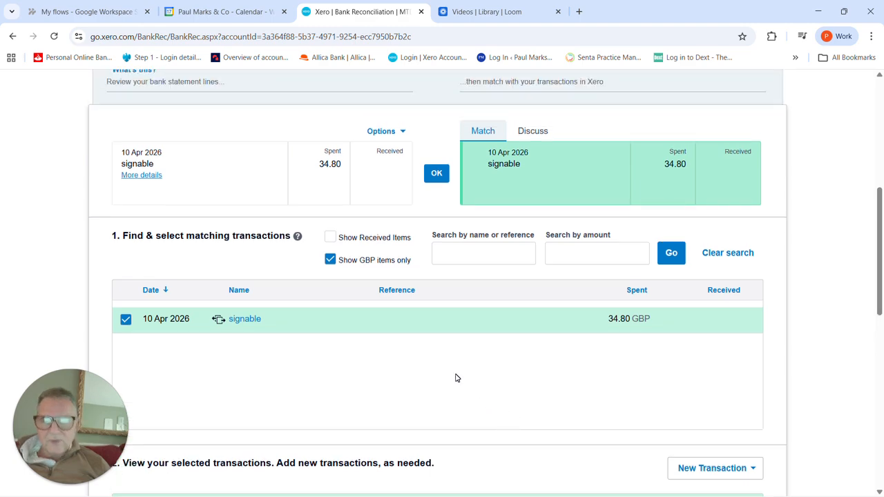
{"action": "left_click", "coordinate": [443, 176]}
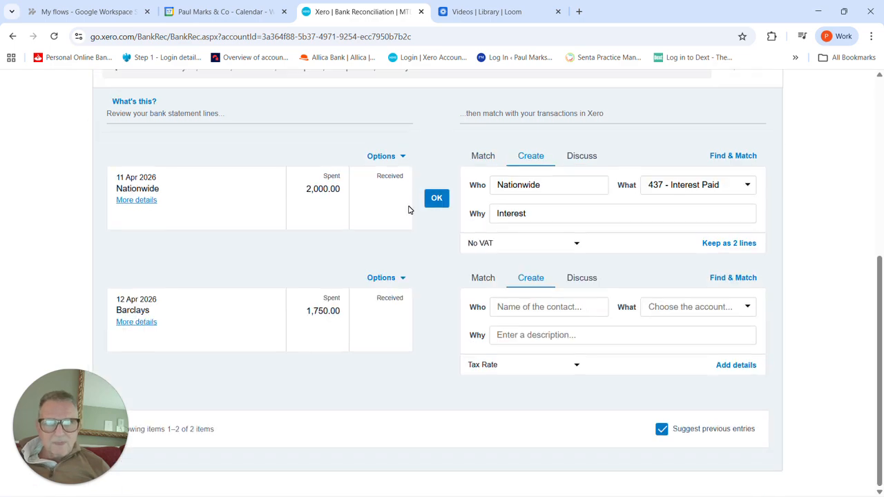
Step: Change the 11 April Nationwide payment's account to 980 - Owner A Drawings and reconcile the line
{"action": "scroll", "coordinate": [366, 272], "scroll_direction": "up", "scroll_amount": 3}
{"action": "scroll", "coordinate": [366, 273], "scroll_direction": "down", "scroll_amount": 2}
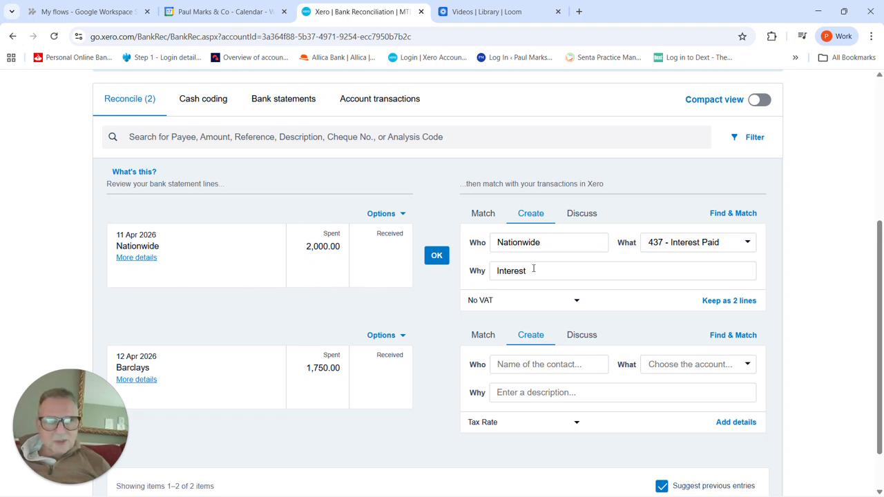
{"action": "left_click", "coordinate": [746, 243]}
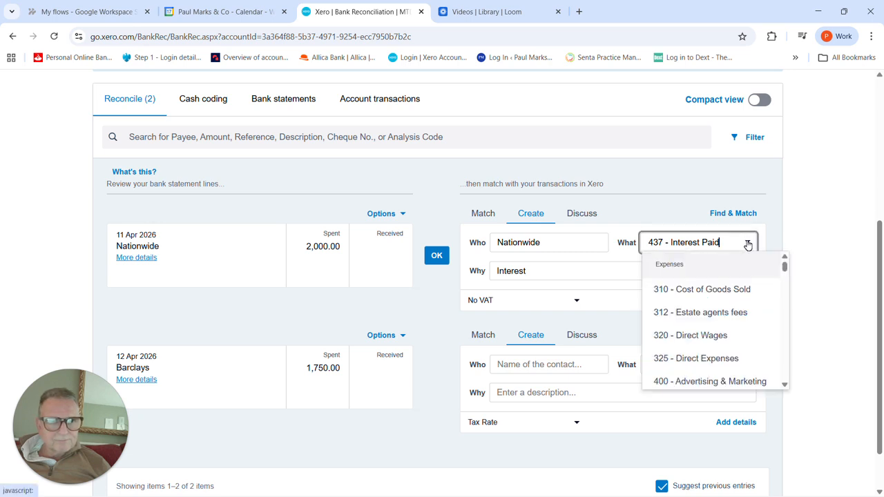
{"action": "type", "text": "980"}
{"action": "key", "text": "BackSpace"}
{"action": "key", "text": "BackSpace"}
{"action": "key", "text": "BackSpace"}
{"action": "key", "text": "BackSpace"}
{"action": "key", "text": "BackSpace"}
{"action": "key", "text": "BackSpace"}
{"action": "key", "text": "BackSpace"}
{"action": "key", "text": "BackSpace"}
{"action": "key", "text": "BackSpace"}
{"action": "key", "text": "BackSpace"}
{"action": "key", "text": "BackSpace"}
{"action": "key", "text": "BackSpace"}
{"action": "key", "text": "BackSpace"}
{"action": "key", "text": "BackSpace"}
{"action": "key", "text": "BackSpace"}
{"action": "key", "text": "BackSpace"}
{"action": "key", "text": "BackSpace"}
{"action": "key", "text": "BackSpace"}
{"action": "key", "text": "BackSpace"}
{"action": "key", "text": "BackSpace"}
{"action": "type", "text": "980"}
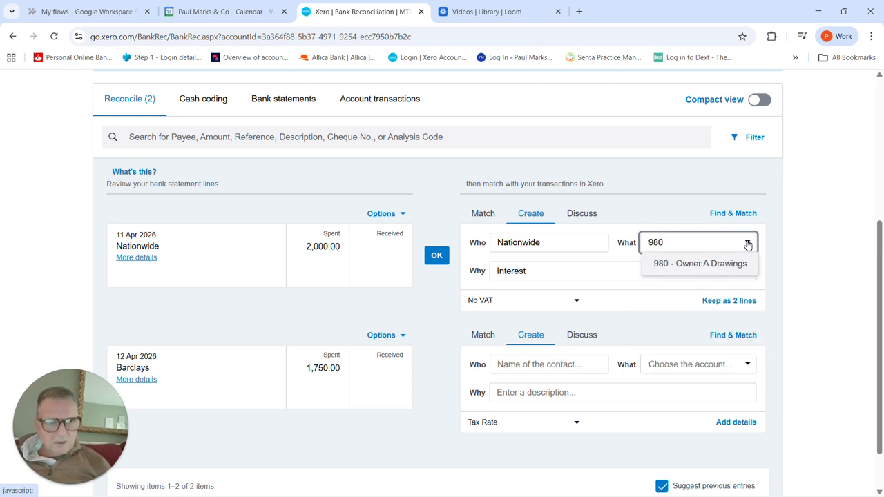
{"action": "left_click", "coordinate": [726, 269]}
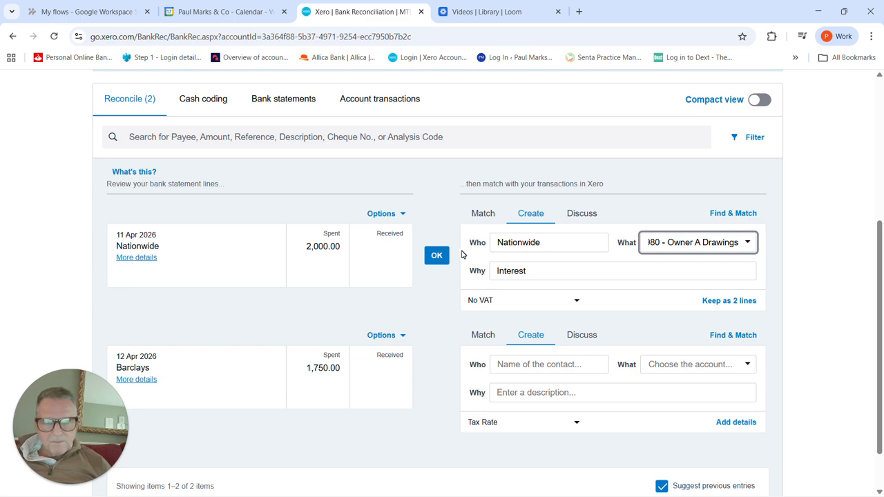
{"action": "left_click", "coordinate": [437, 256]}
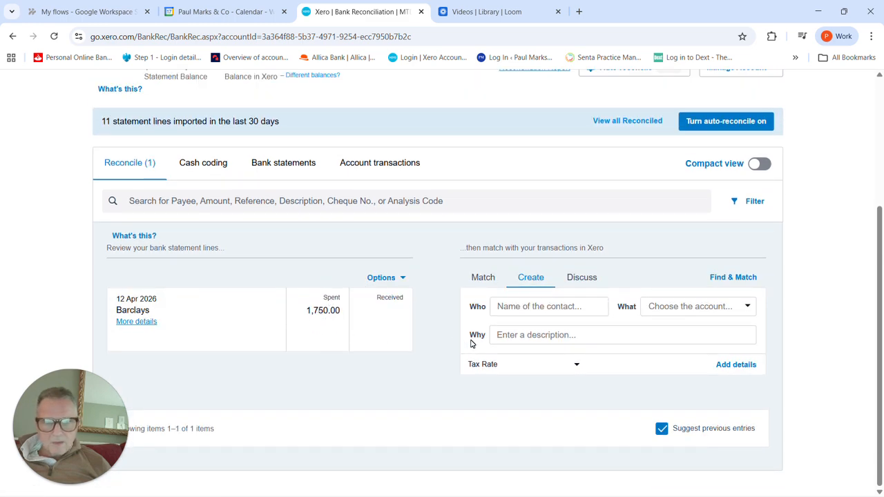
Step: Reconcile the 12 April Barclays payment with a new contact "barclays" and account 980 - Owner A Drawings
{"action": "left_click", "coordinate": [523, 309]}
{"action": "type", "text": "barclays"}
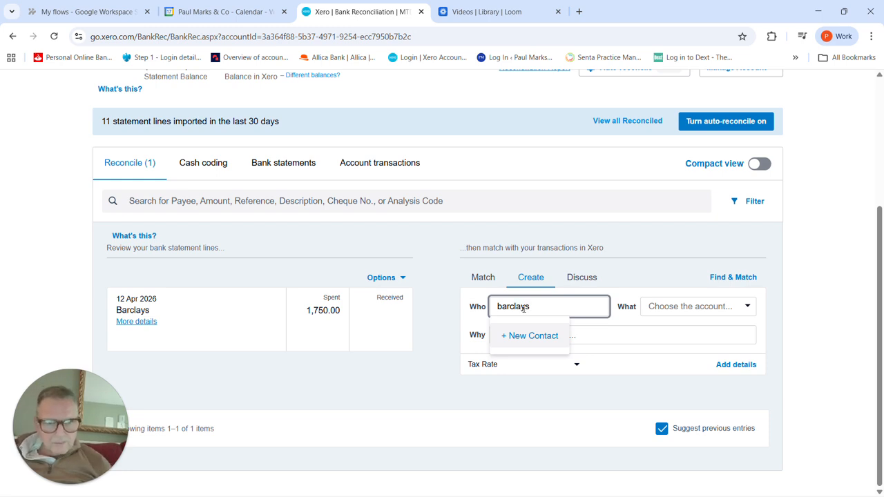
{"action": "left_click", "coordinate": [530, 336]}
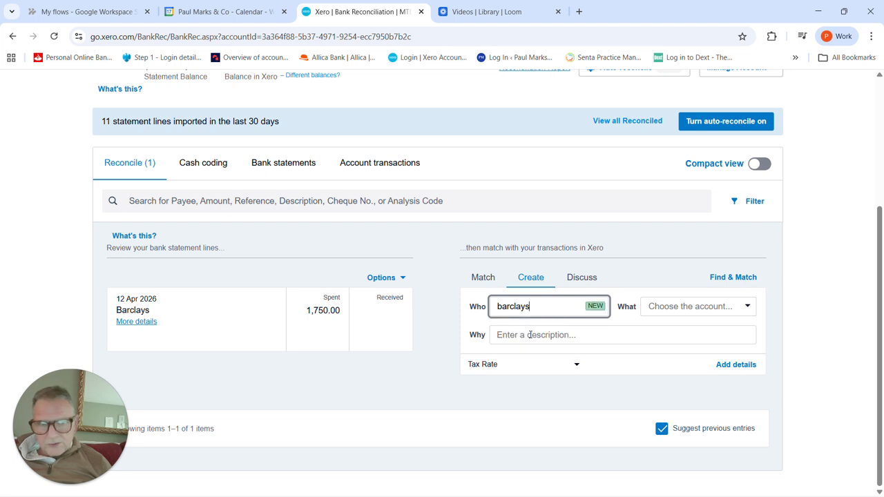
{"action": "key", "text": "Tab"}
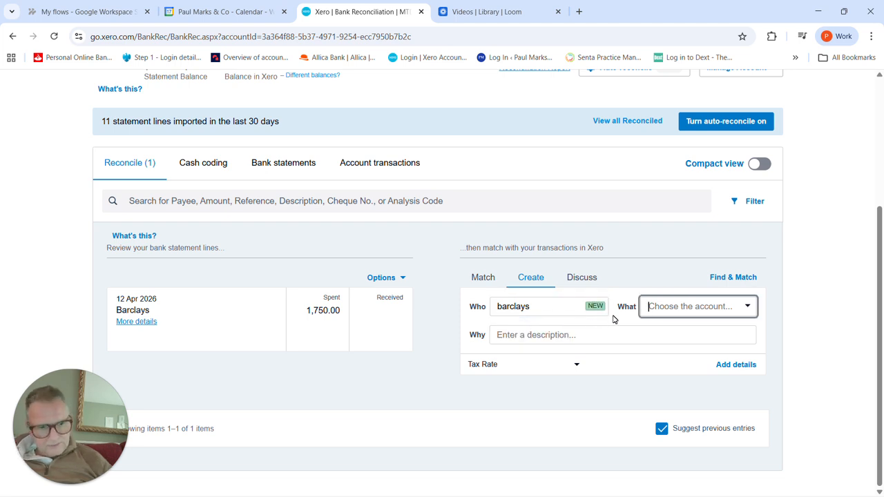
{"action": "type", "text": "980"}
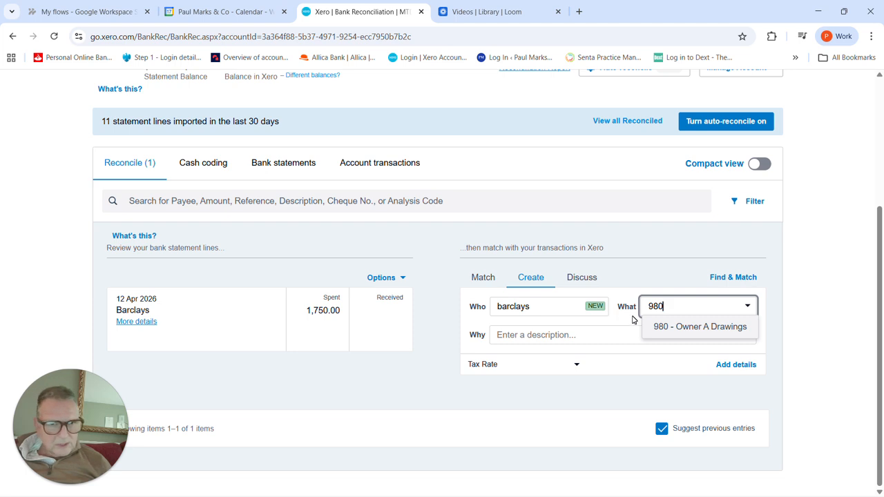
{"action": "left_click", "coordinate": [713, 327]}
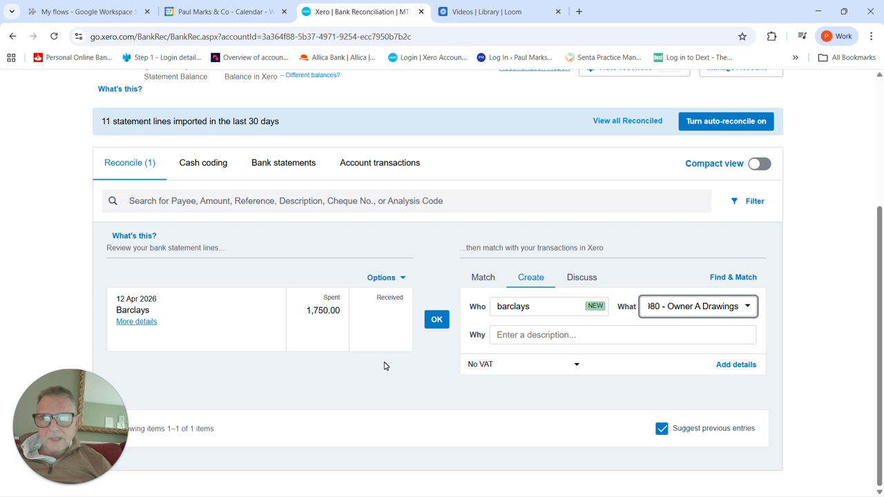
{"action": "left_click", "coordinate": [437, 320]}
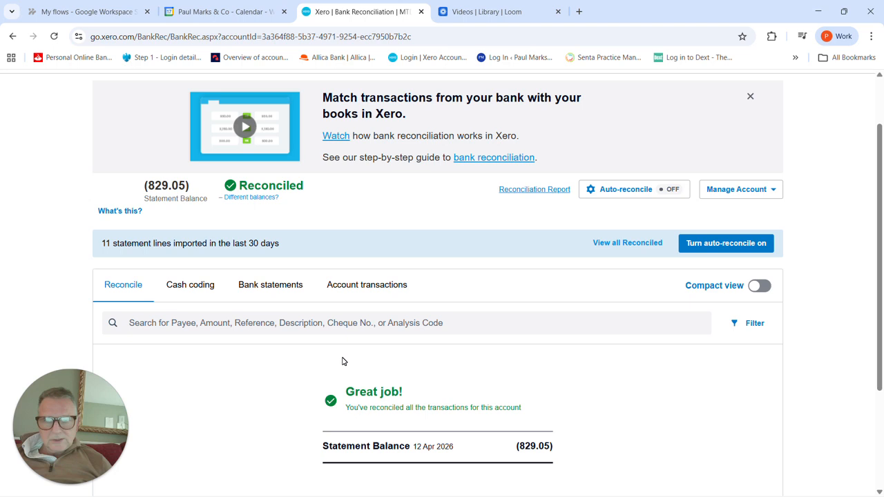
Step: Run the Profit and Loss report for this quarter, 1 Apr 2026 to 30 Jun 2026
{"action": "scroll", "coordinate": [334, 366], "scroll_direction": "up", "scroll_amount": 1}
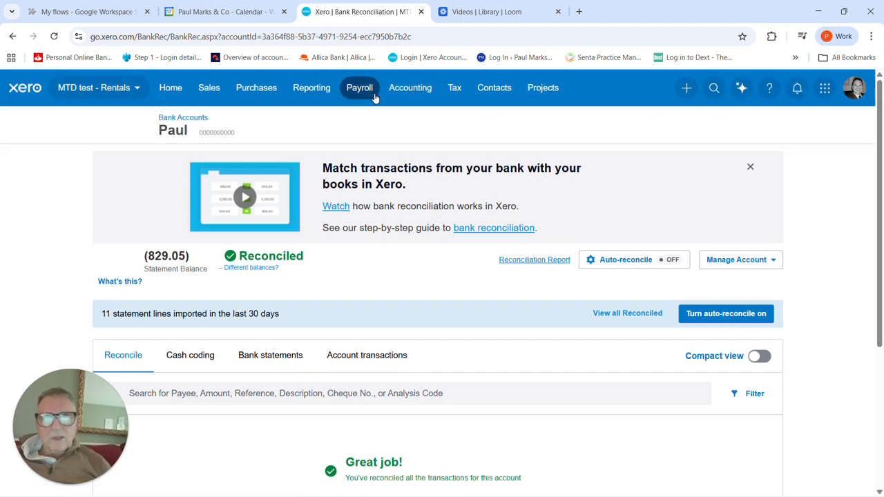
{"action": "left_click", "coordinate": [408, 95]}
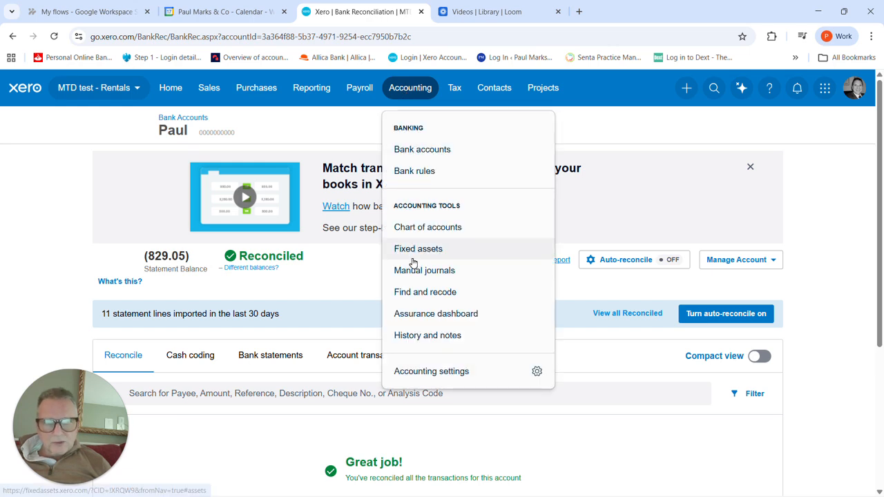
{"action": "left_click", "coordinate": [322, 92]}
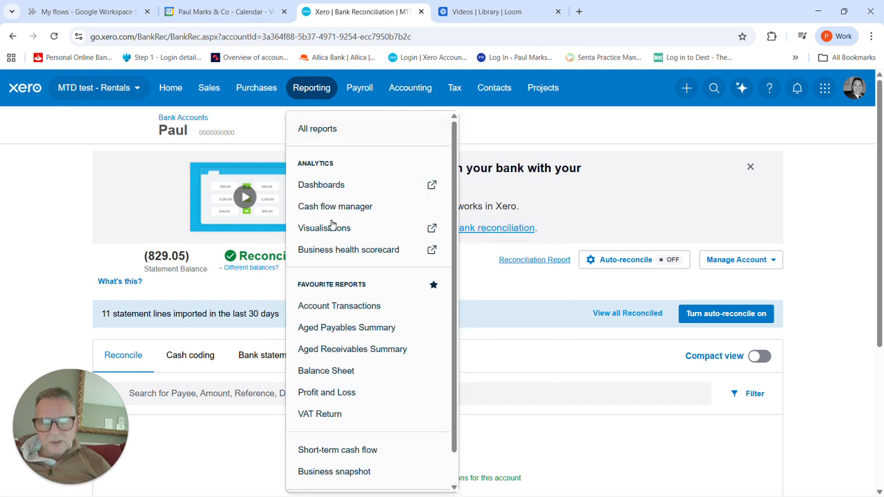
{"action": "left_click", "coordinate": [341, 395]}
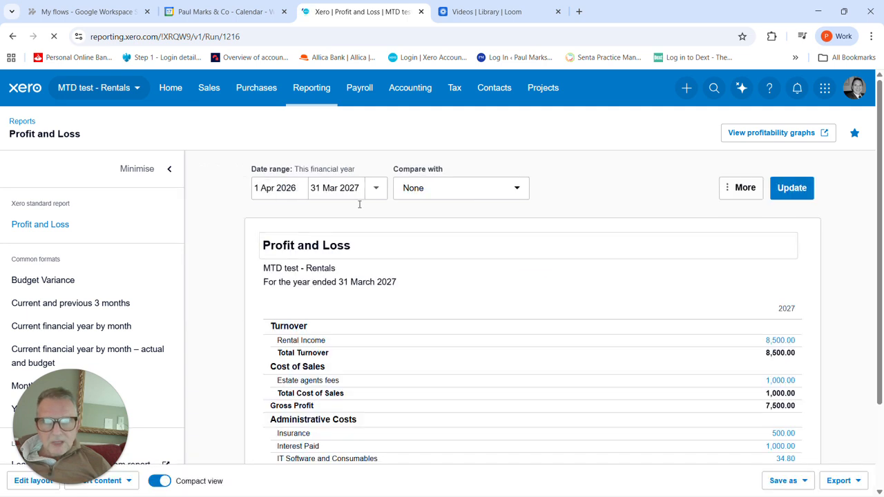
{"action": "left_click", "coordinate": [375, 189]}
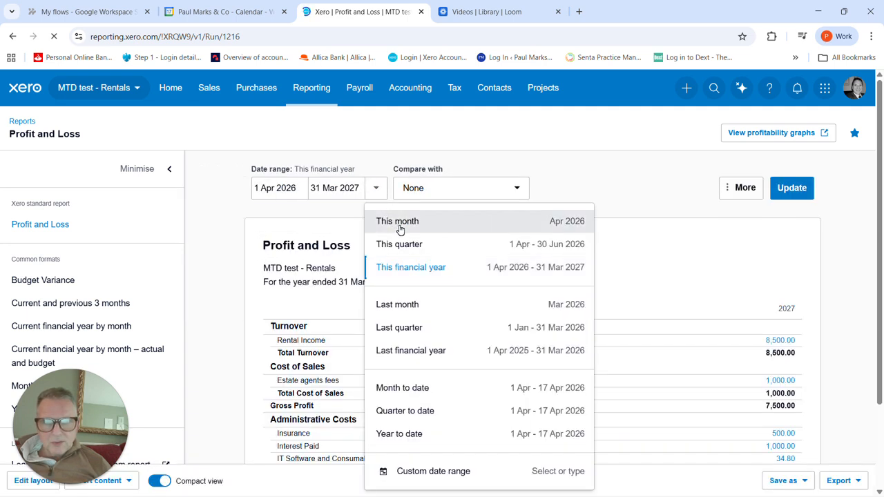
{"action": "left_click", "coordinate": [408, 245]}
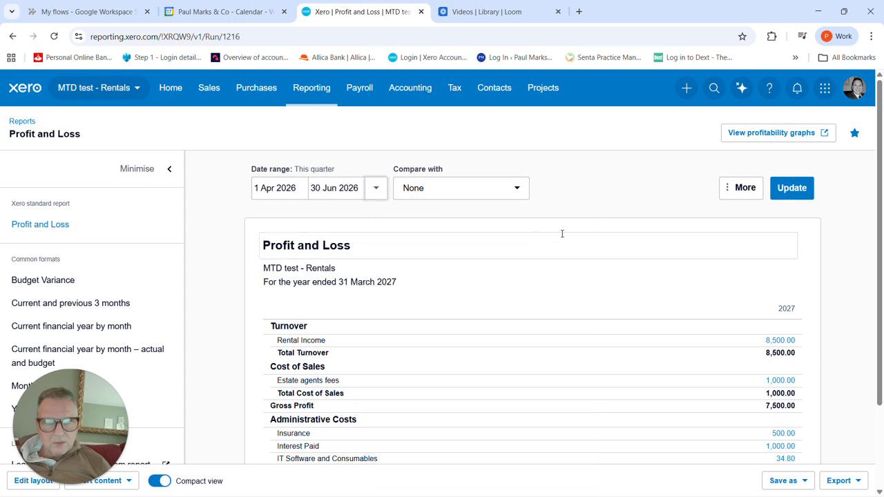
{"action": "left_click", "coordinate": [794, 188]}
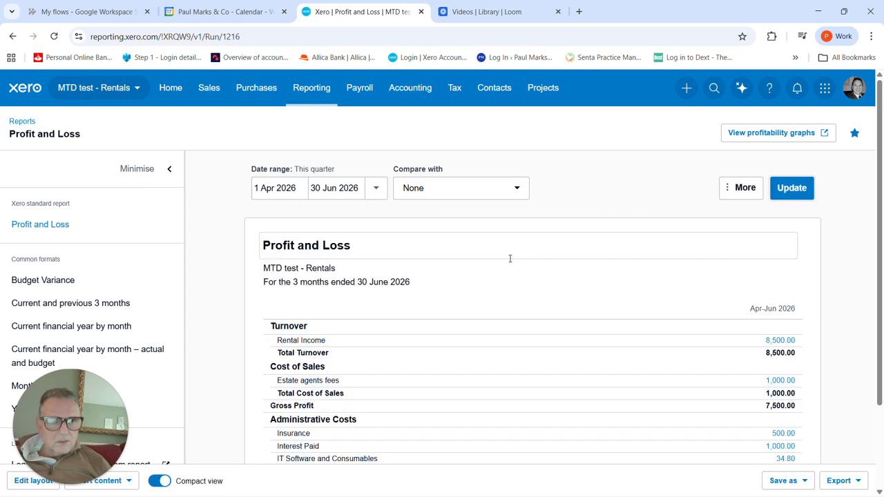
Step: Drill down from the IT Software and Consumables figure to the signable transaction and preview its attached invoice Signable_2025-11-24_34.80.pdf
{"action": "scroll", "coordinate": [511, 260], "scroll_direction": "down", "scroll_amount": 2}
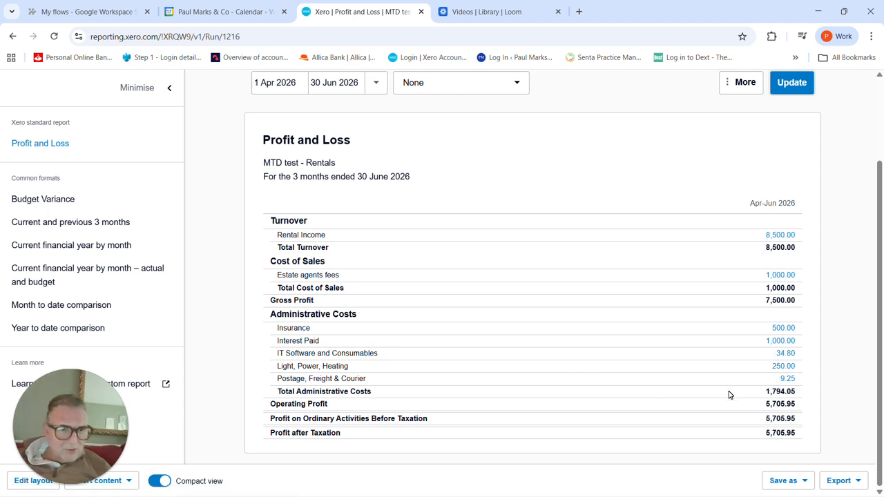
{"action": "left_click", "coordinate": [787, 354]}
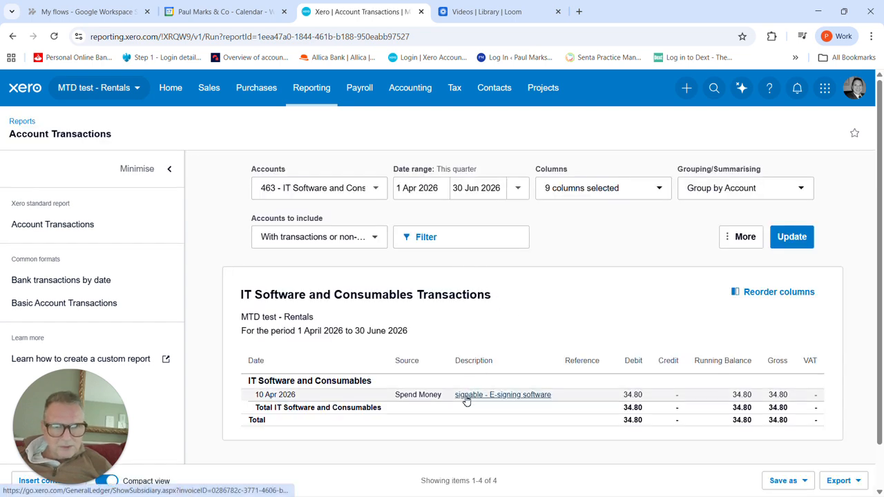
{"action": "left_click", "coordinate": [466, 397]}
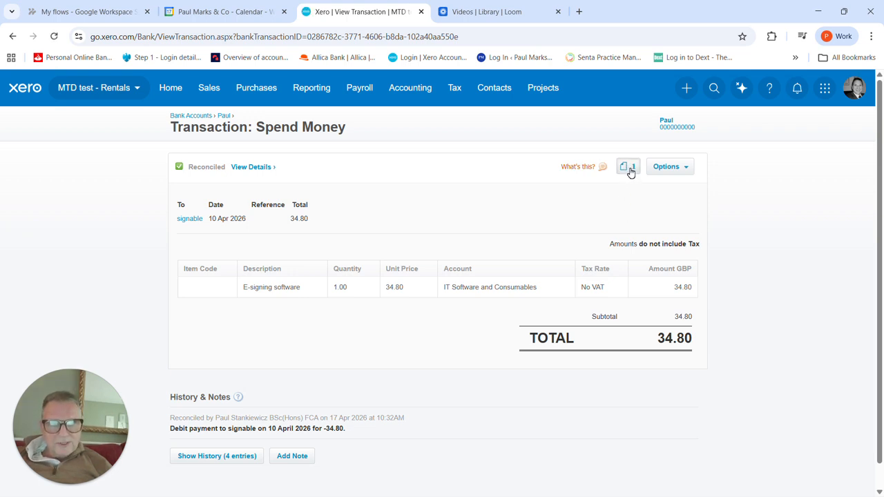
{"action": "left_click", "coordinate": [628, 170]}
{"action": "left_click", "coordinate": [559, 223]}
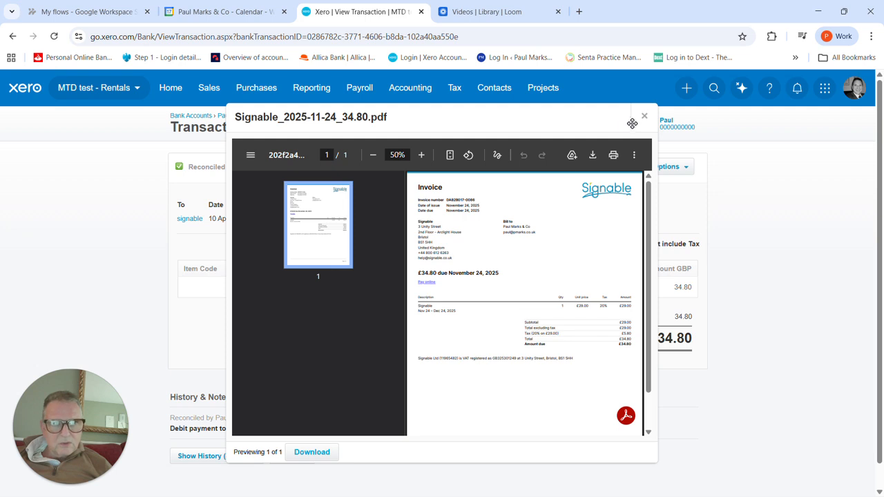
{"action": "left_click", "coordinate": [644, 118]}
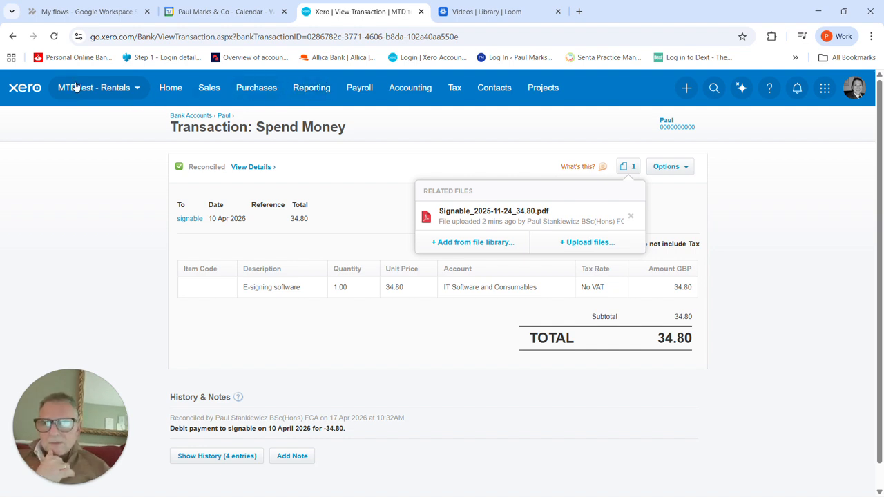
Step: Return to the quarterly Profit and Loss report, review its figures, and go to the organisation's home dashboard
{"action": "left_click", "coordinate": [11, 39]}
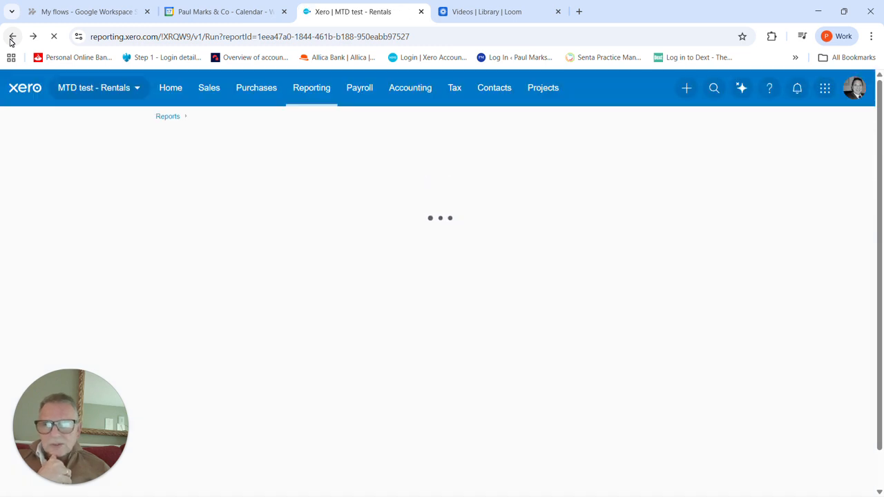
{"action": "left_click", "coordinate": [11, 37]}
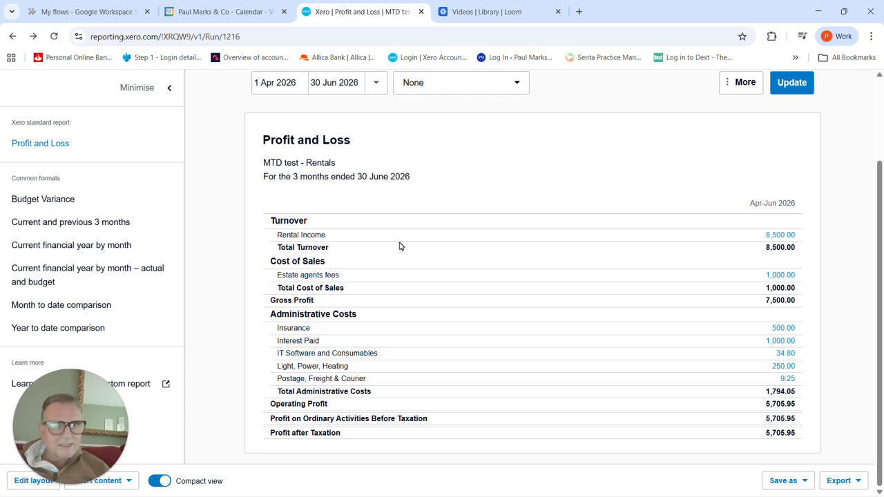
{"action": "scroll", "coordinate": [400, 246], "scroll_direction": "up", "scroll_amount": 3}
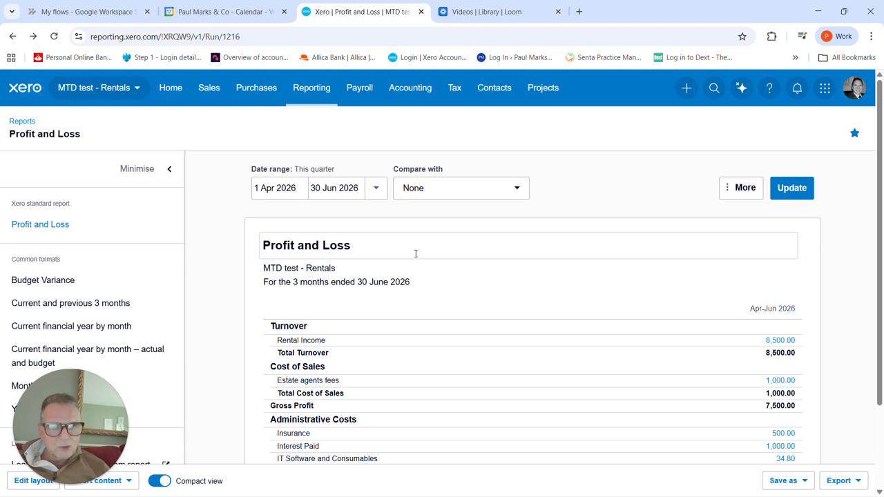
{"action": "scroll", "coordinate": [416, 253], "scroll_direction": "down", "scroll_amount": 2}
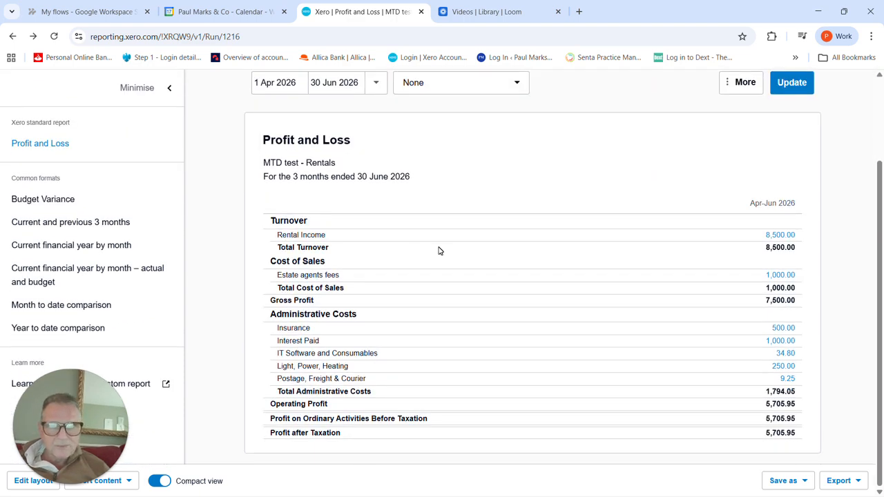
{"action": "scroll", "coordinate": [438, 251], "scroll_direction": "up", "scroll_amount": 2}
{"action": "left_click", "coordinate": [171, 88]}
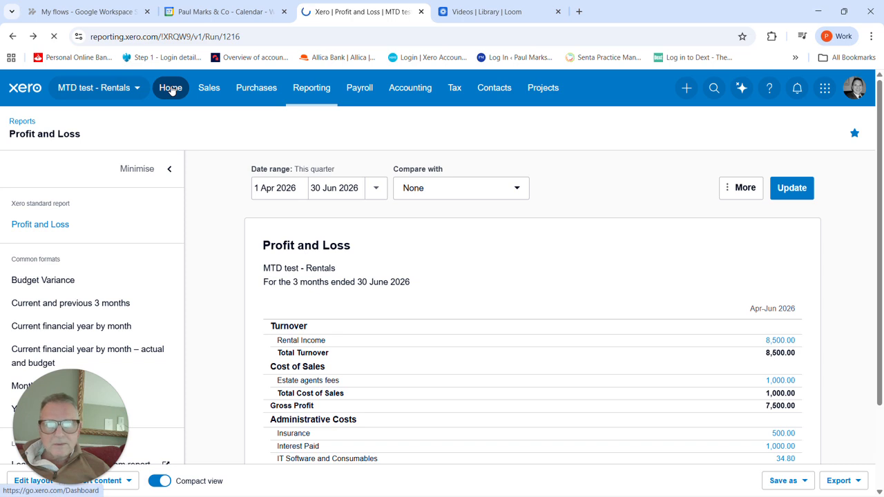